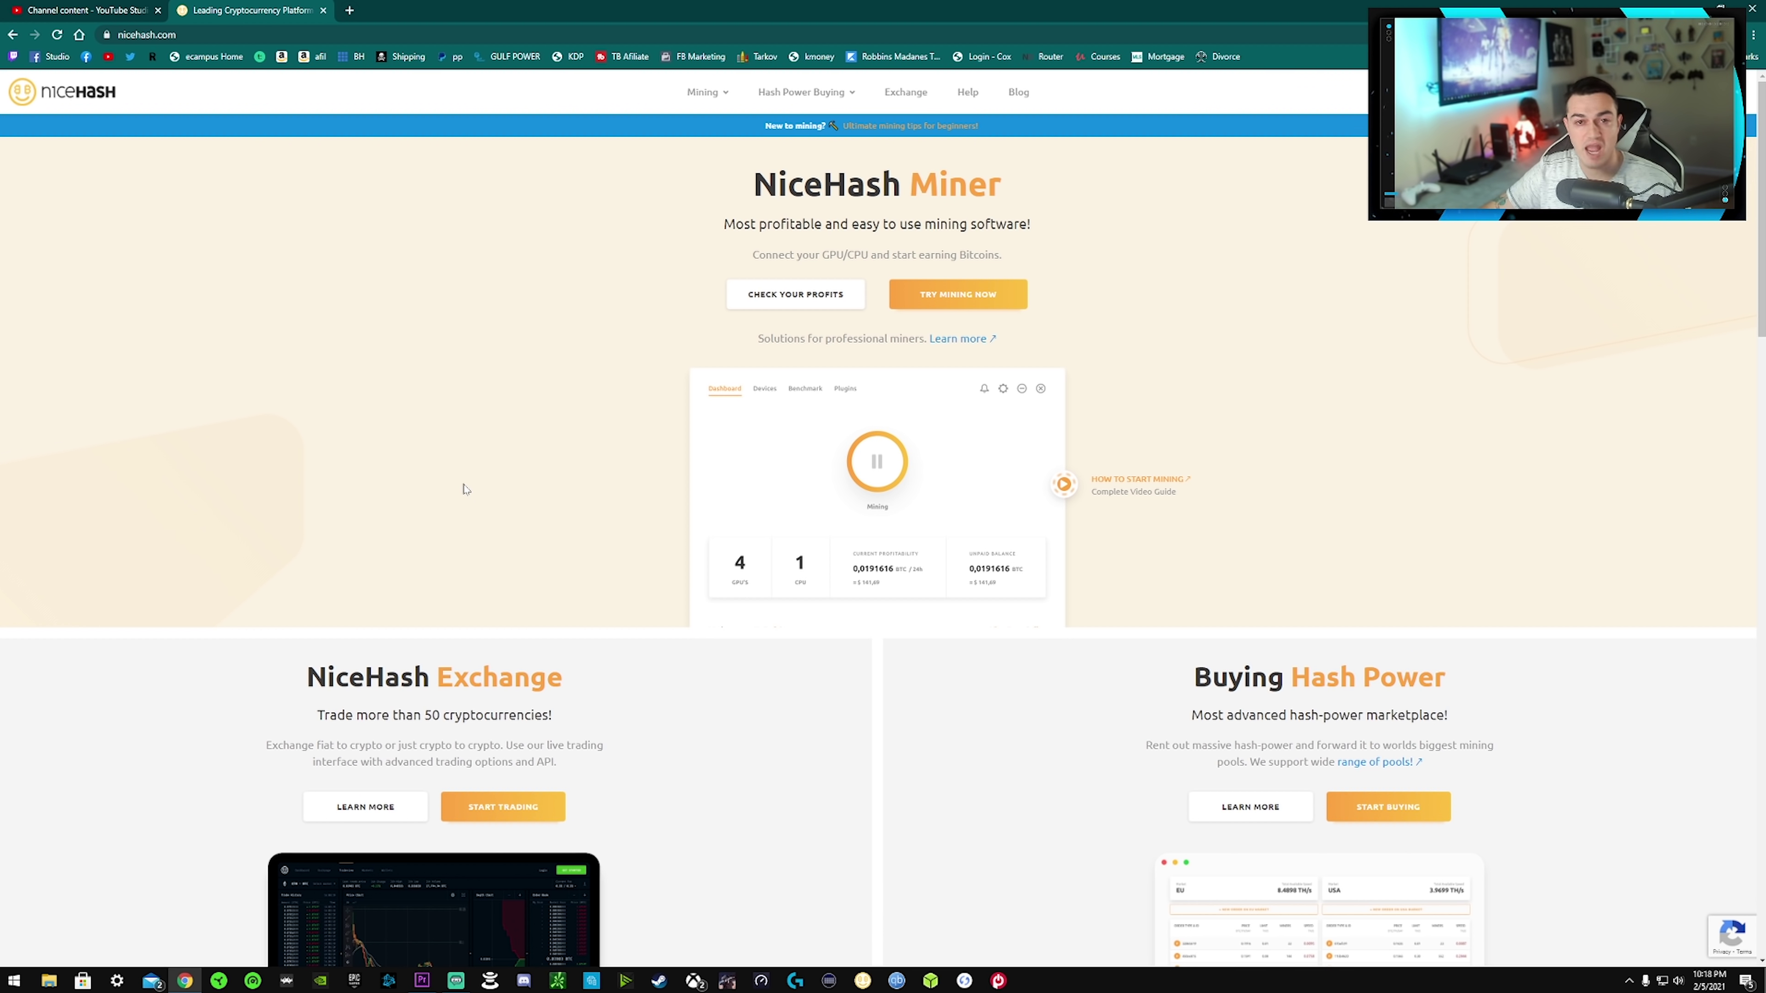
Open the Profitability Calculator and scroll down to its Auto Detection section.
{"action": "left_click", "coordinate": [792, 305]}
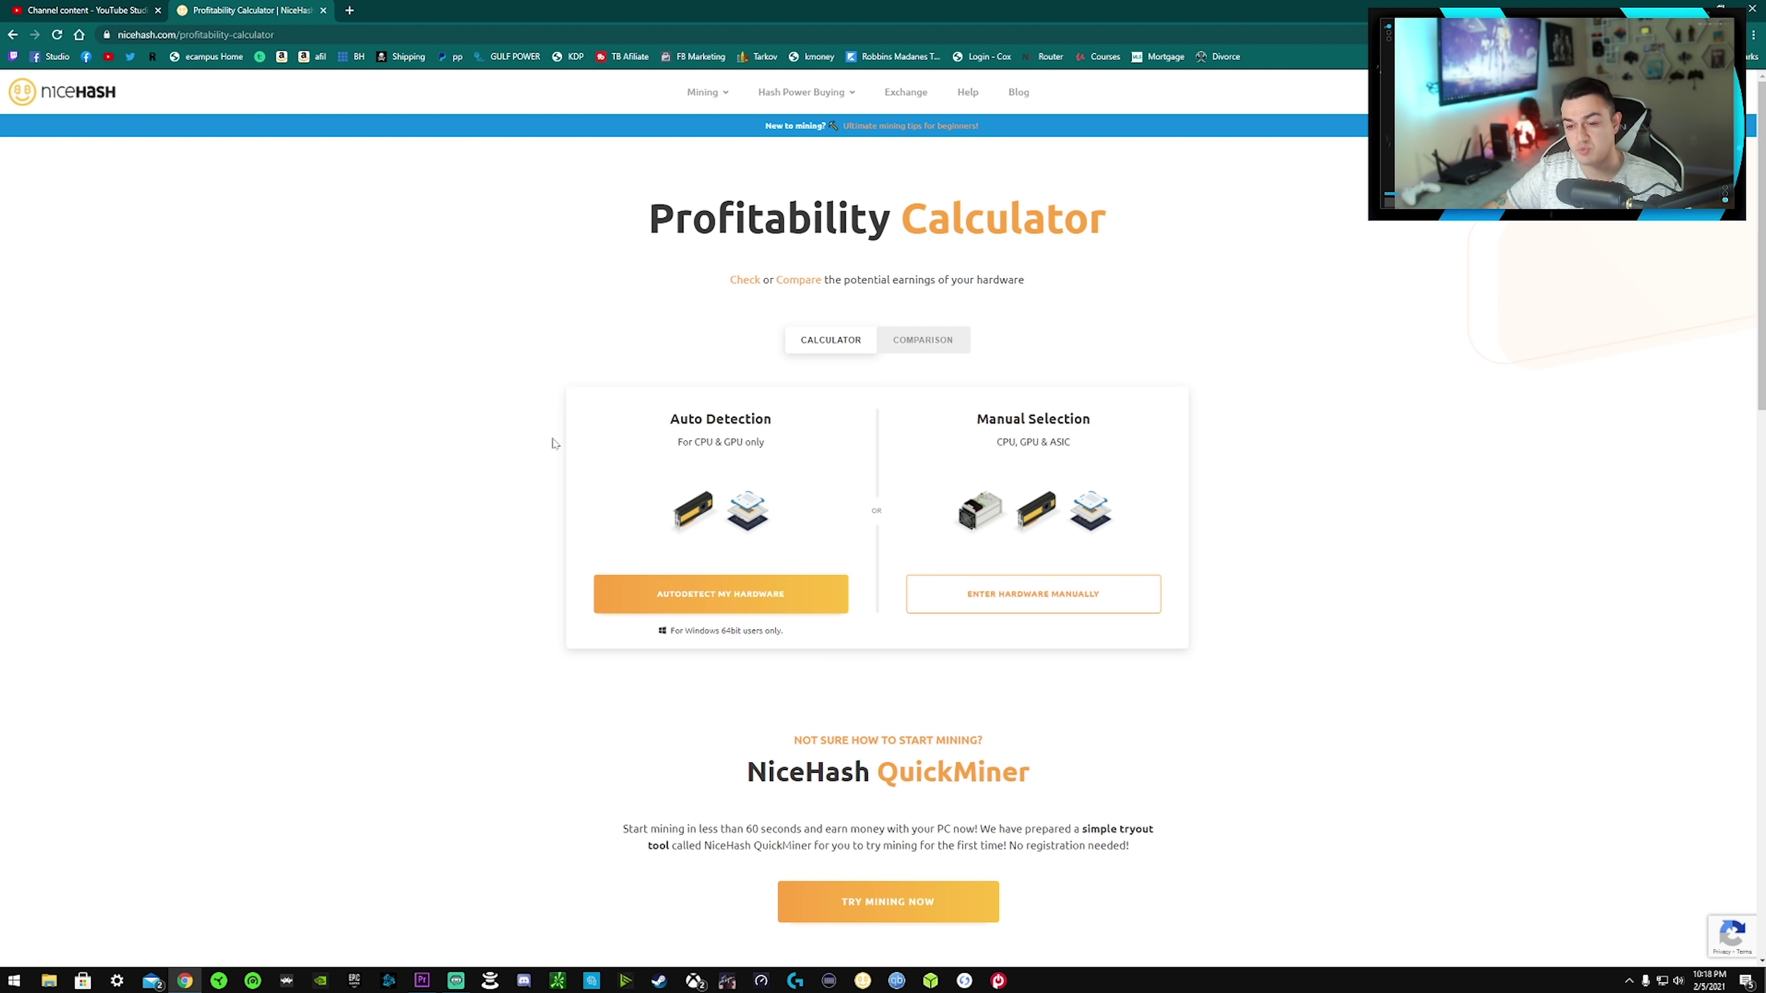
{"action": "scroll", "coordinate": [587, 516], "scroll_direction": "down", "scroll_amount": 1}
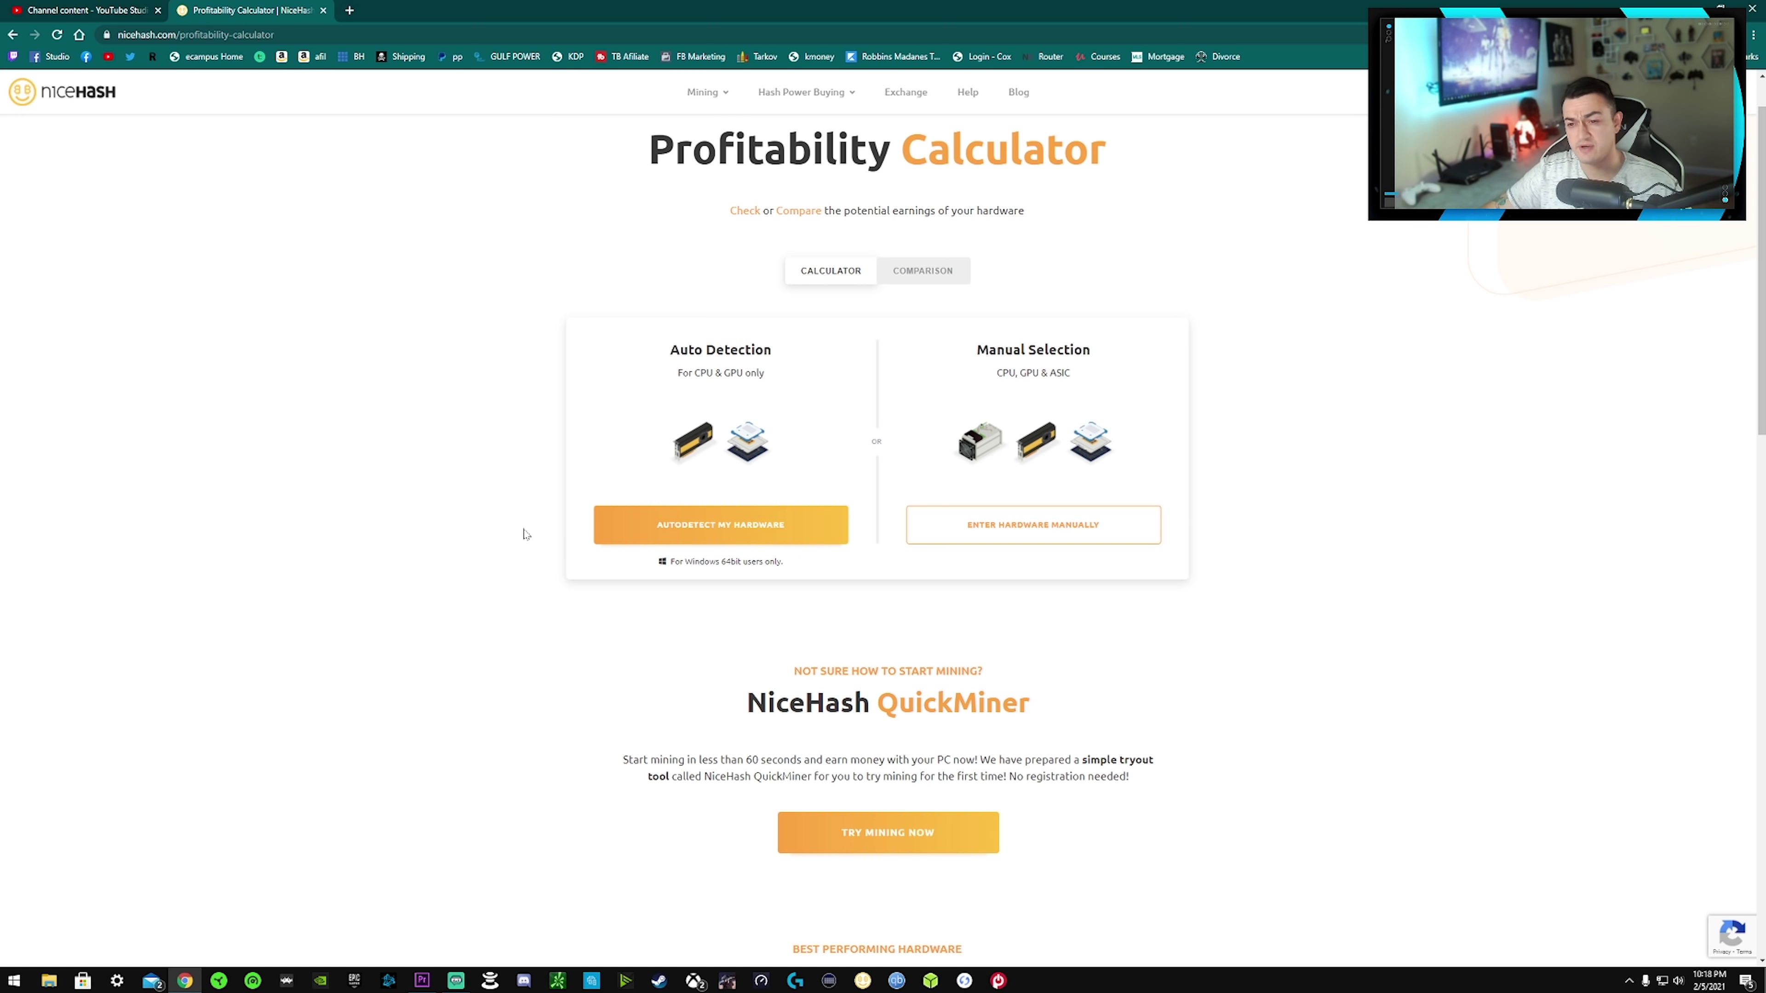
{"action": "scroll", "coordinate": [527, 535], "scroll_direction": "down", "scroll_amount": 1}
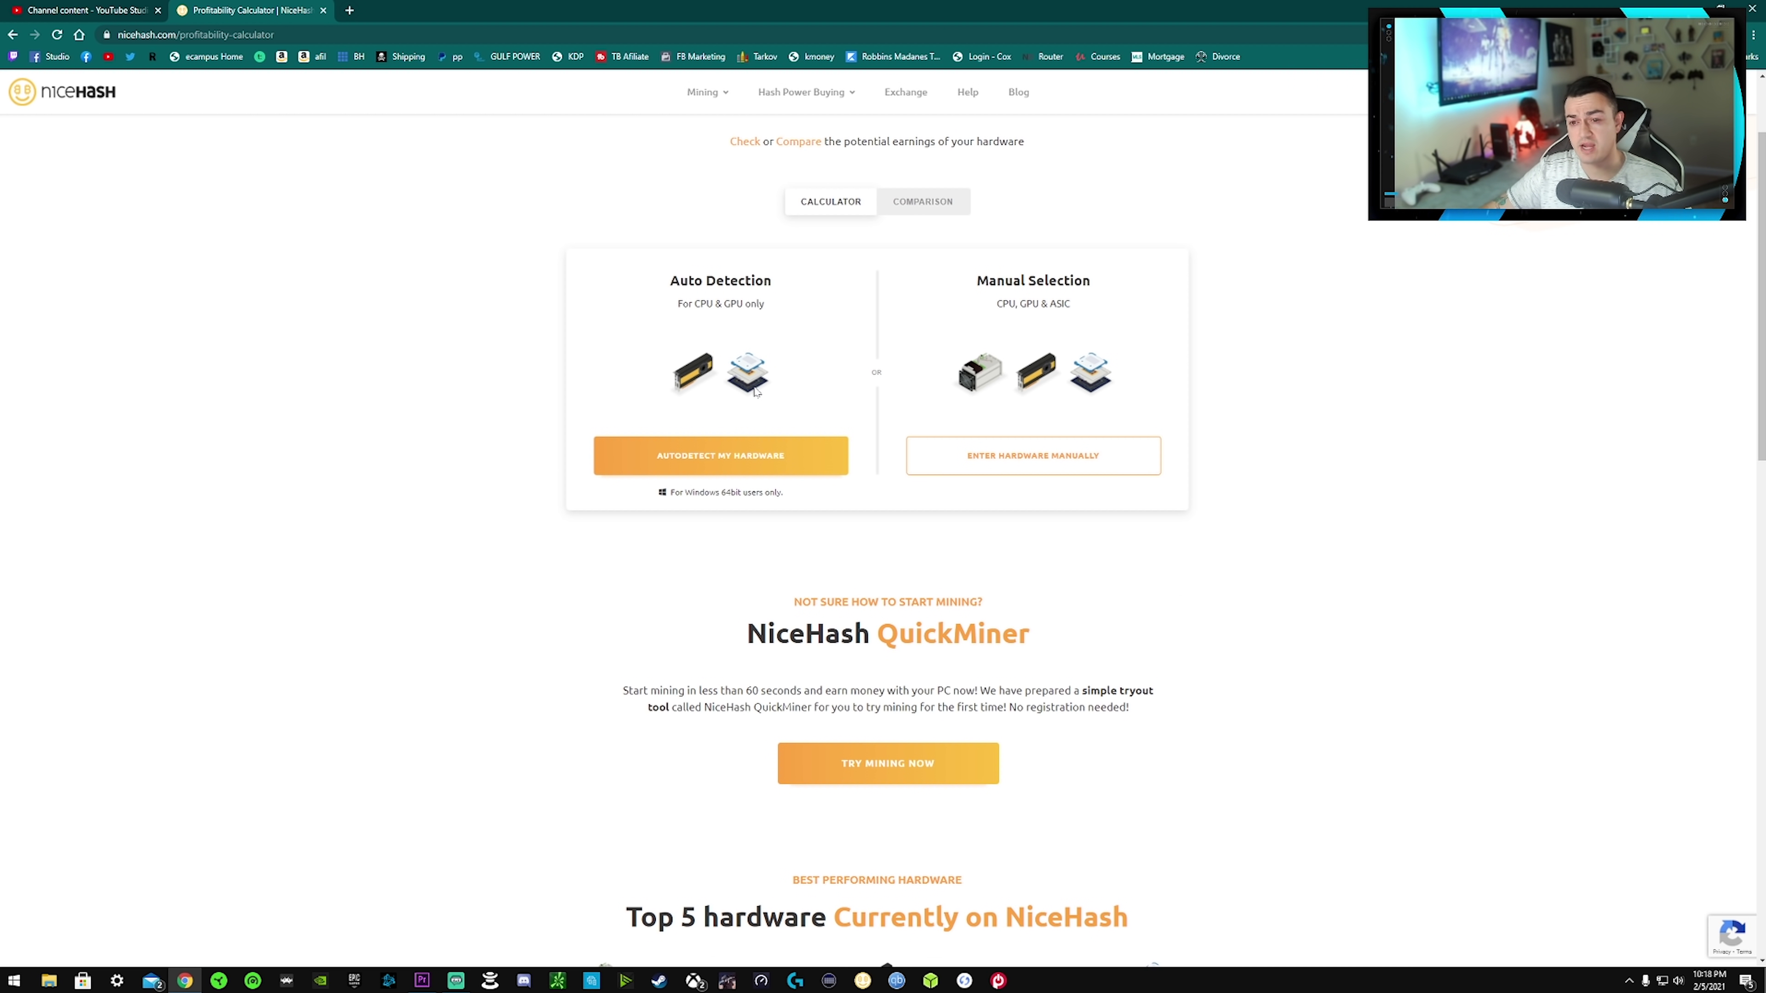
Highlight the 'CPU & GPU' note and start Autodetect My Hardware.
{"action": "left_click_drag", "start_coordinate": [694, 304], "coordinate": [744, 304]}
{"action": "left_click", "coordinate": [785, 707]}
{"action": "left_click_drag", "start_coordinate": [693, 304], "coordinate": [745, 304]}
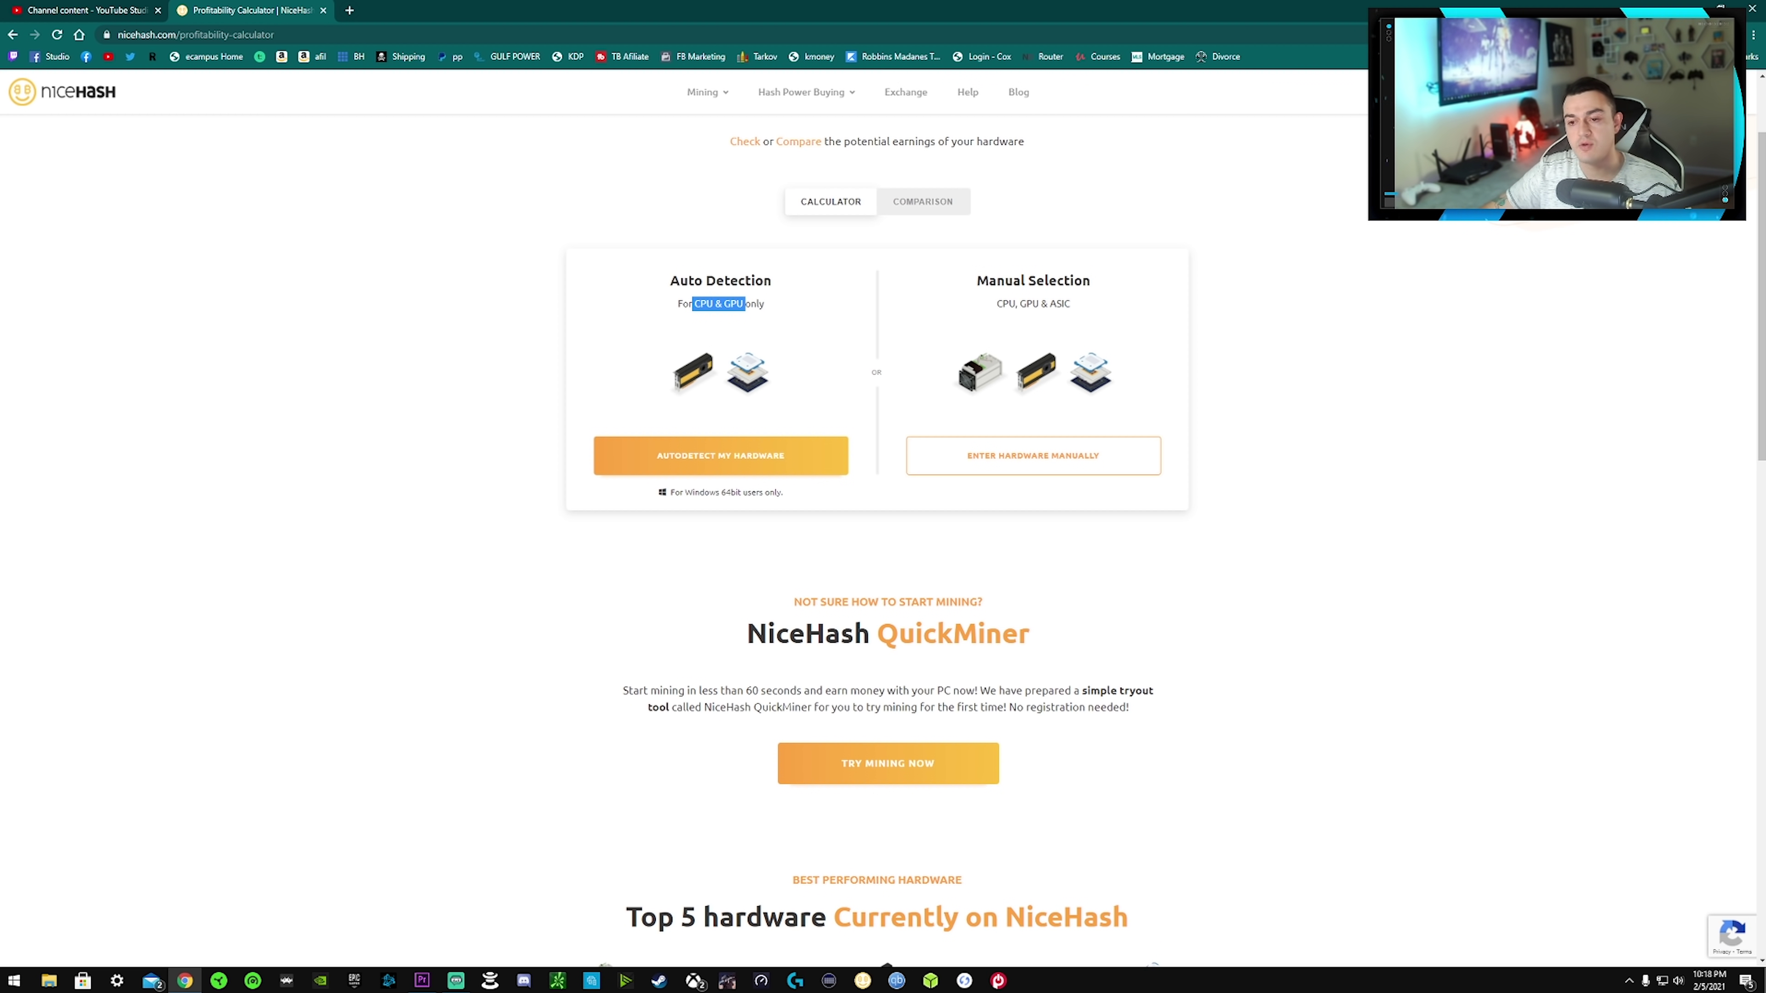
{"action": "left_click", "coordinate": [717, 466]}
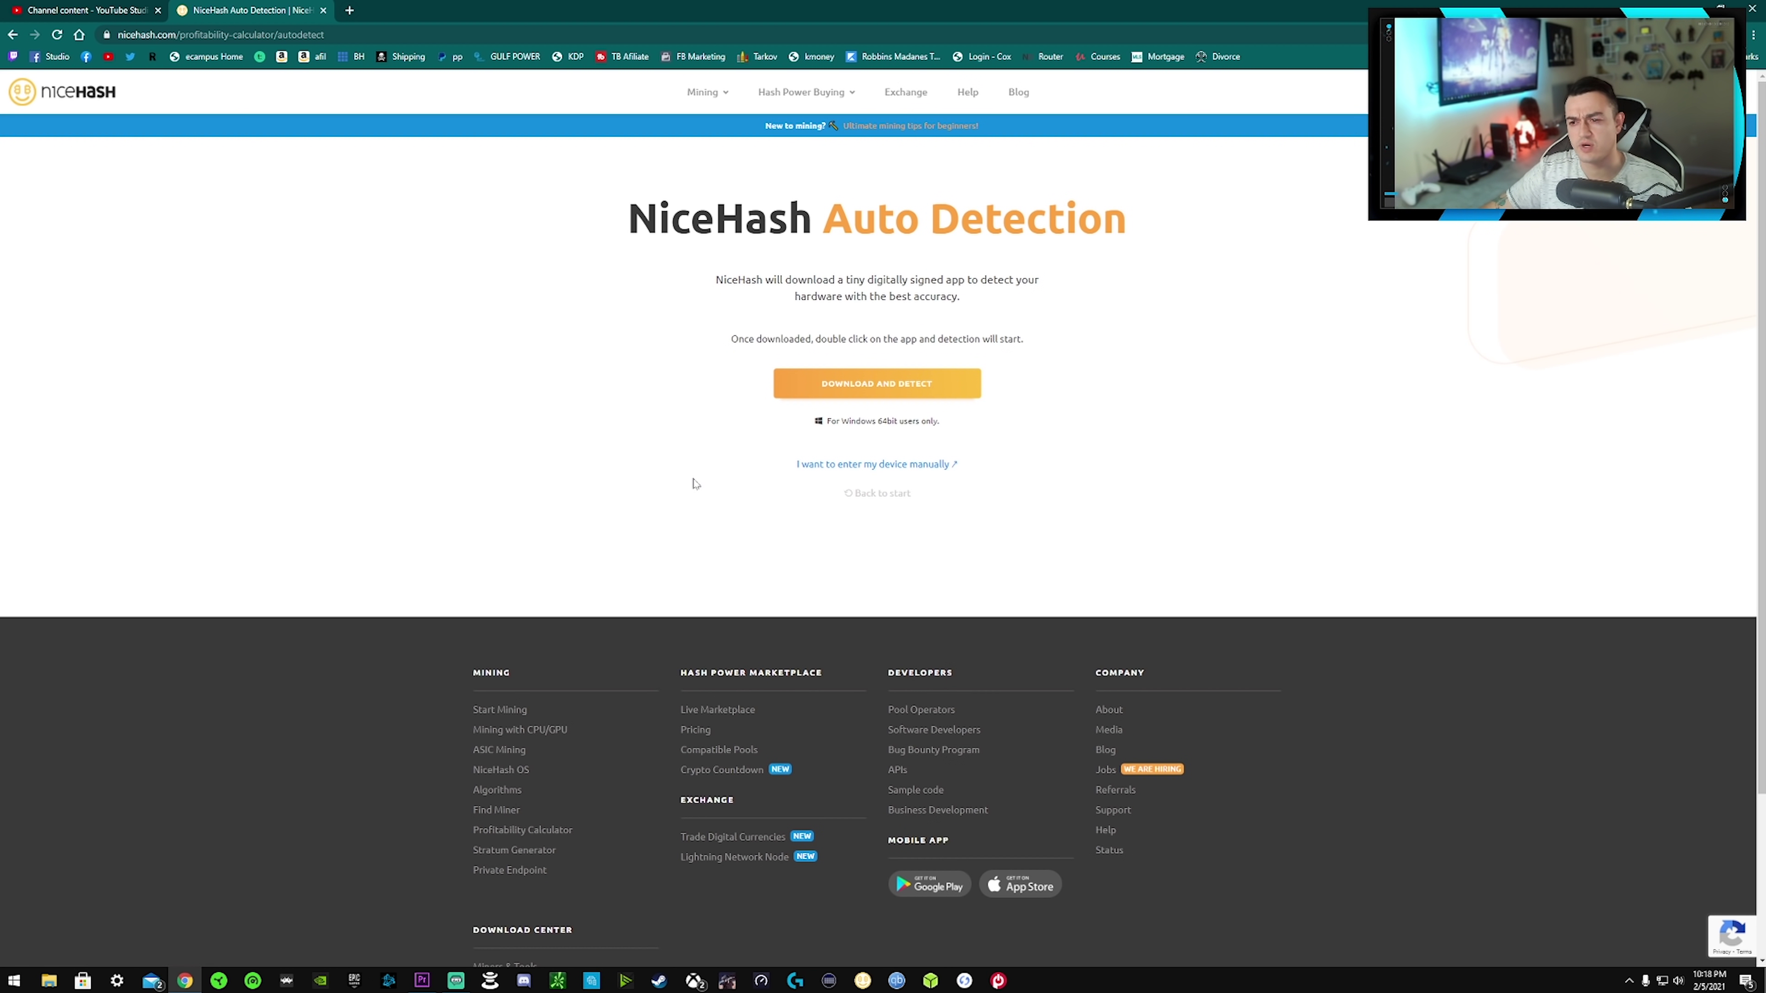
Cancel the Download and Detect app download and go back to the calculator.
{"action": "left_click", "coordinate": [866, 387]}
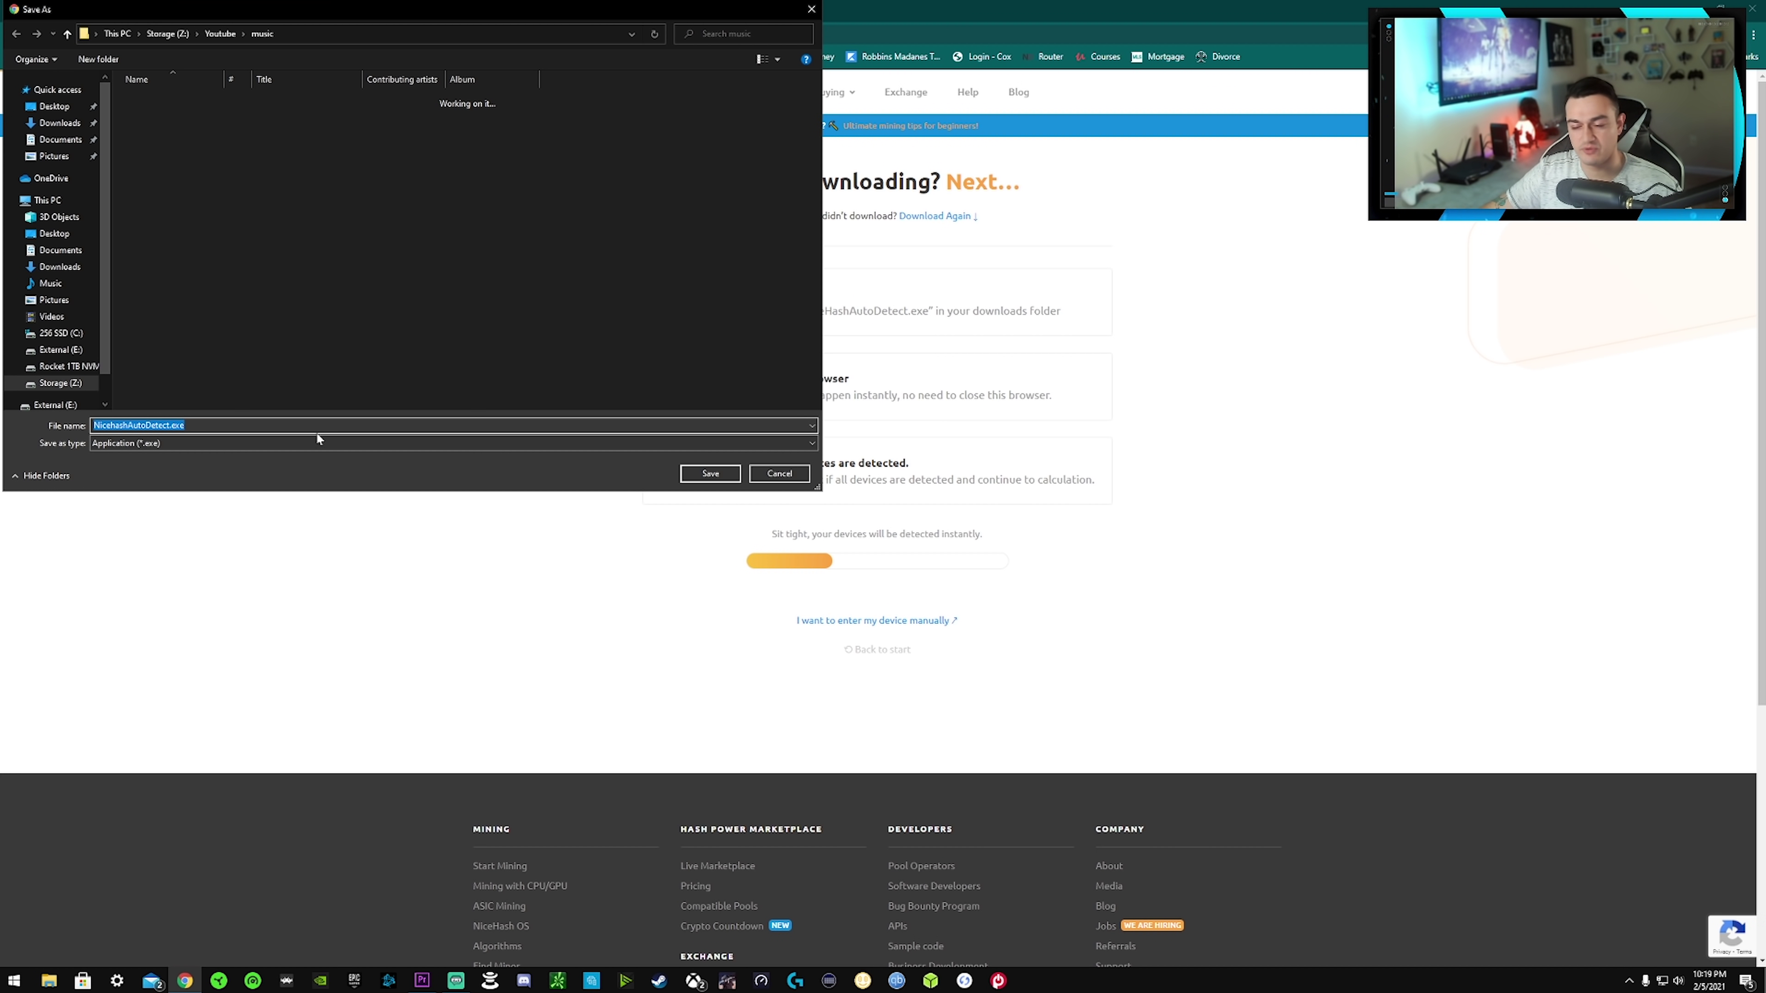
{"action": "left_click", "coordinate": [799, 478]}
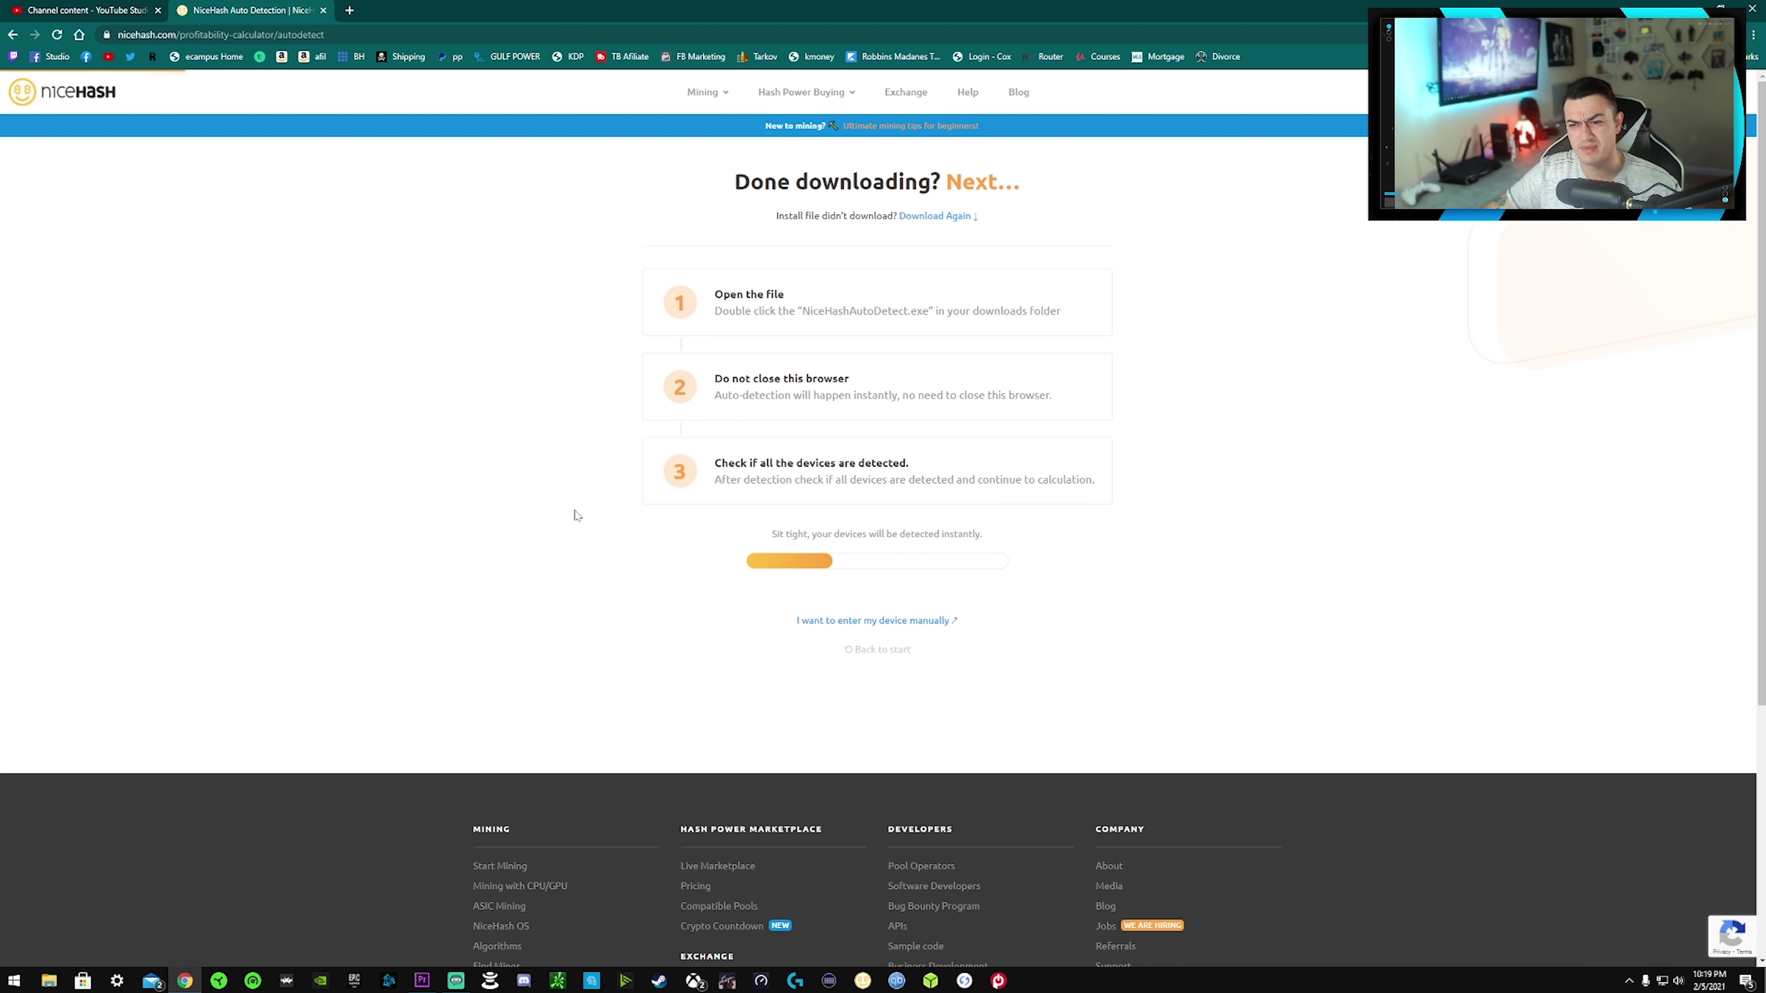
{"action": "key", "text": "alt+Left"}
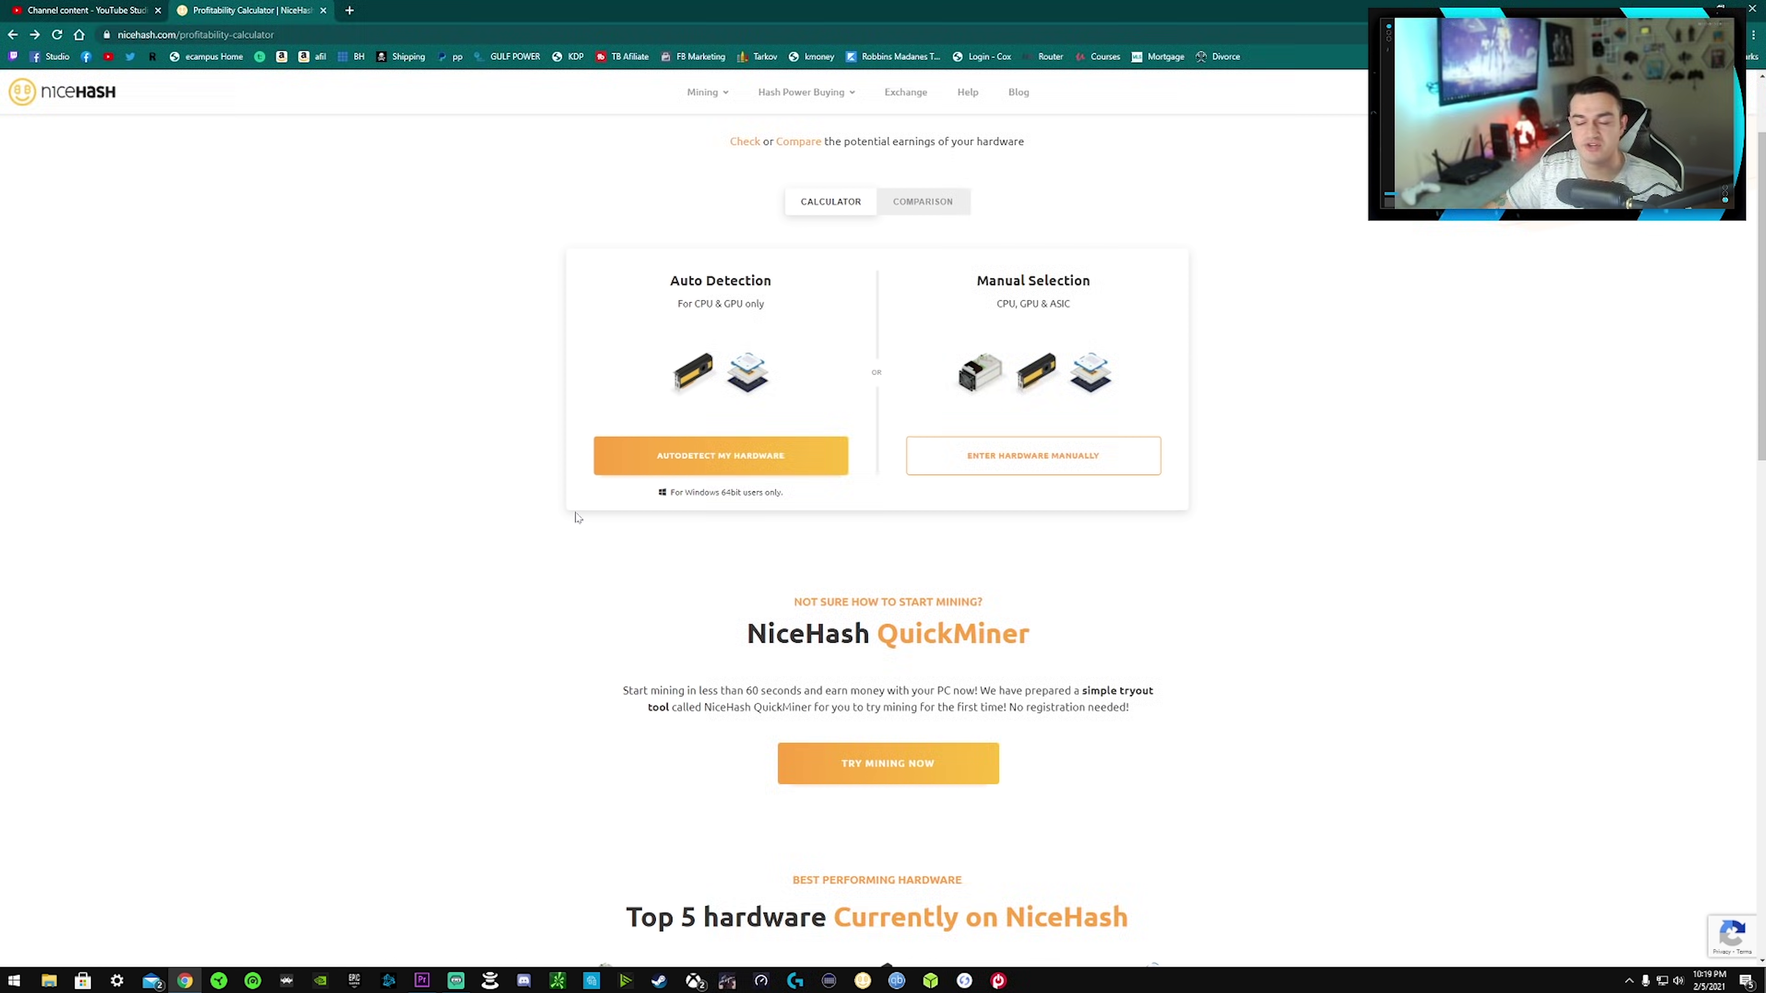
{"action": "scroll", "coordinate": [577, 515], "scroll_direction": "down", "scroll_amount": 8}
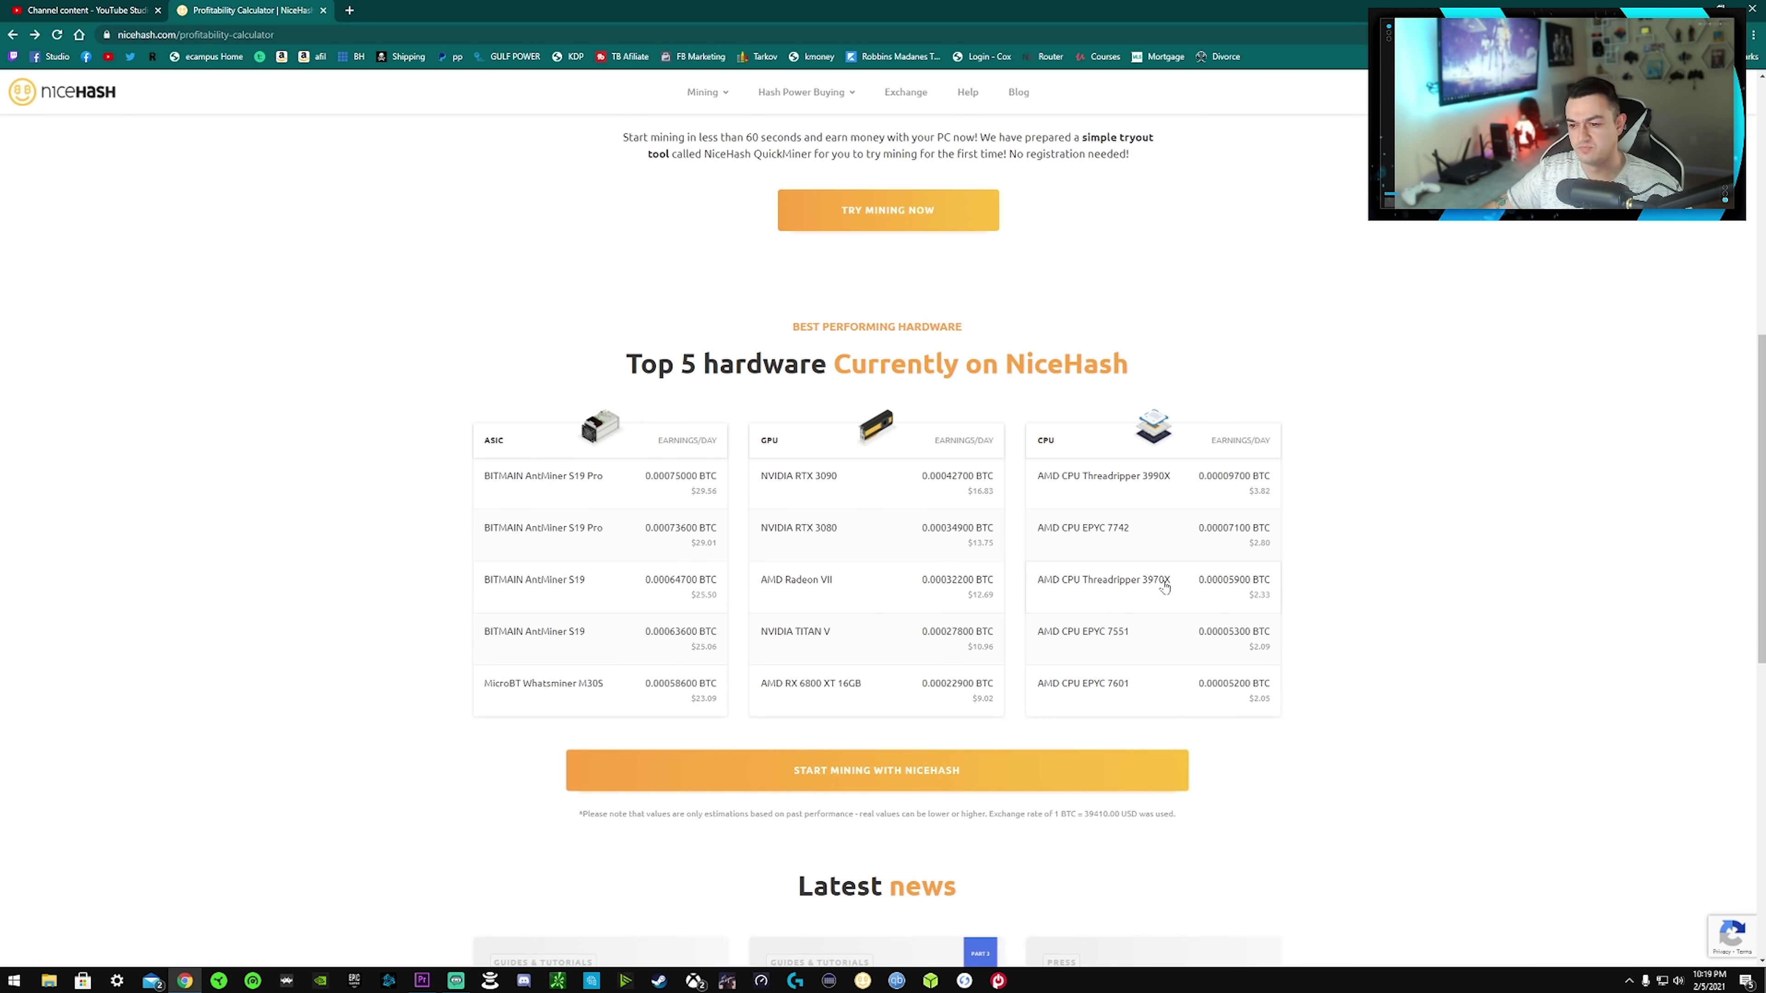
{"action": "scroll", "coordinate": [619, 637], "scroll_direction": "down", "scroll_amount": 1}
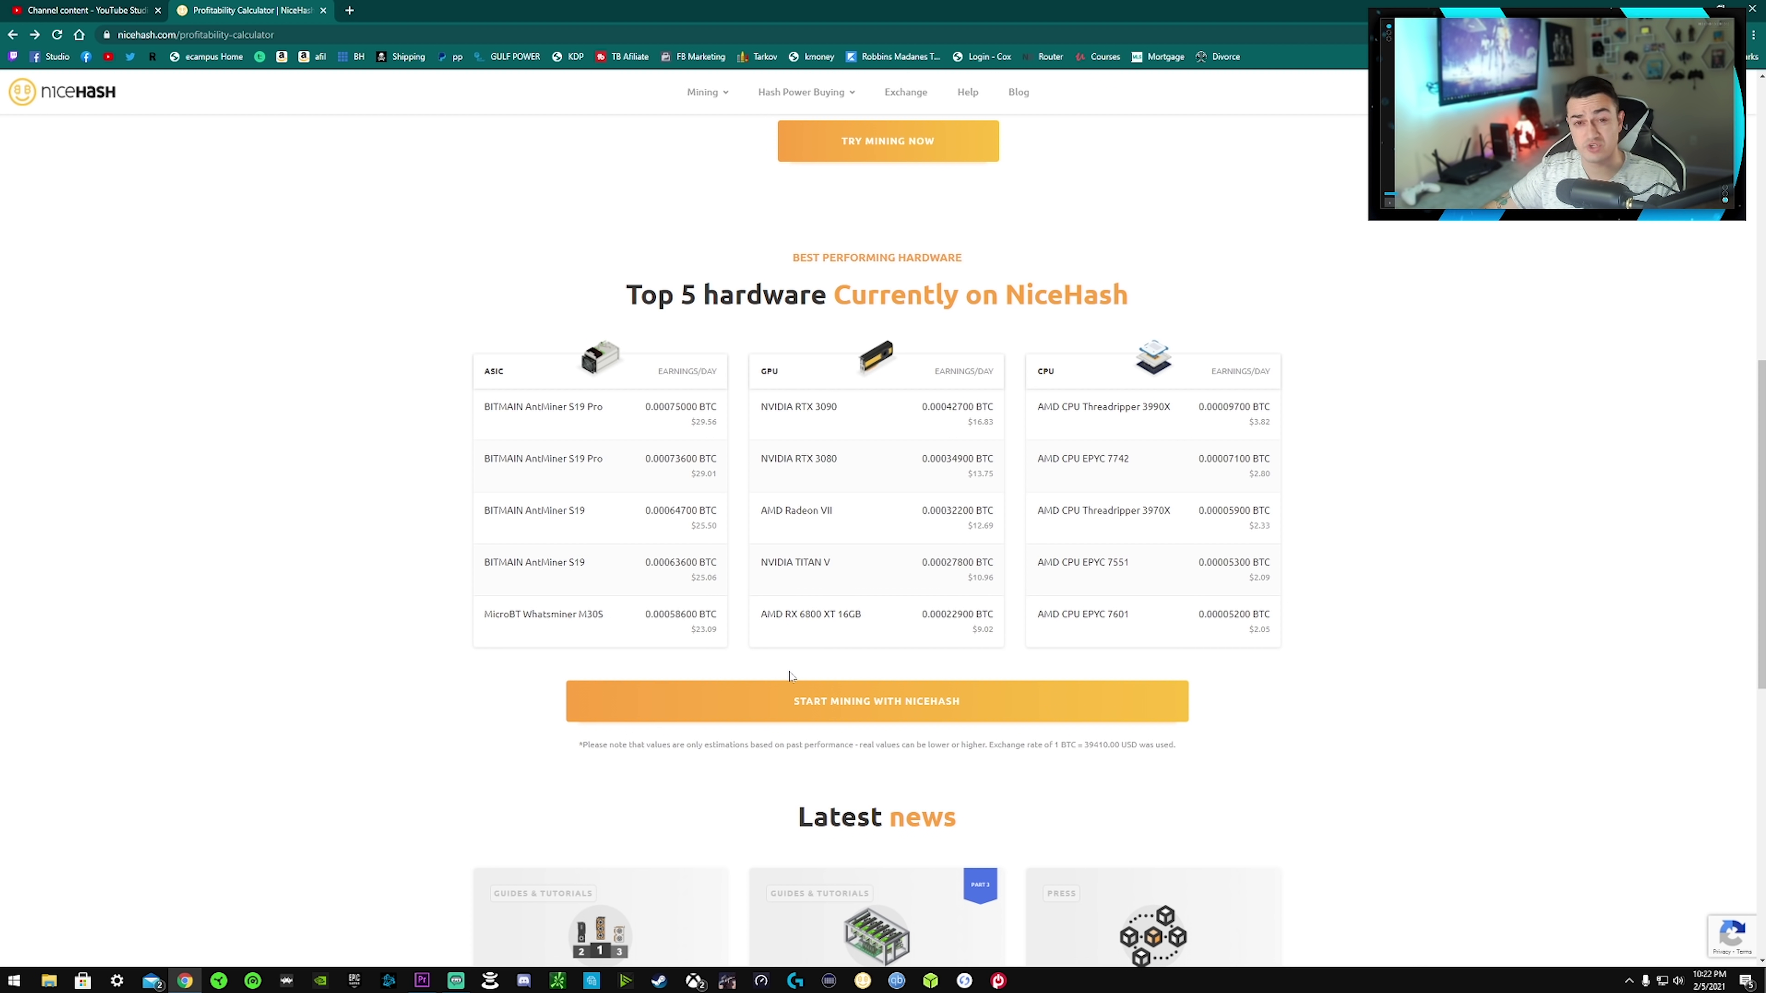
{"action": "scroll", "coordinate": [800, 696], "scroll_direction": "down", "scroll_amount": 1}
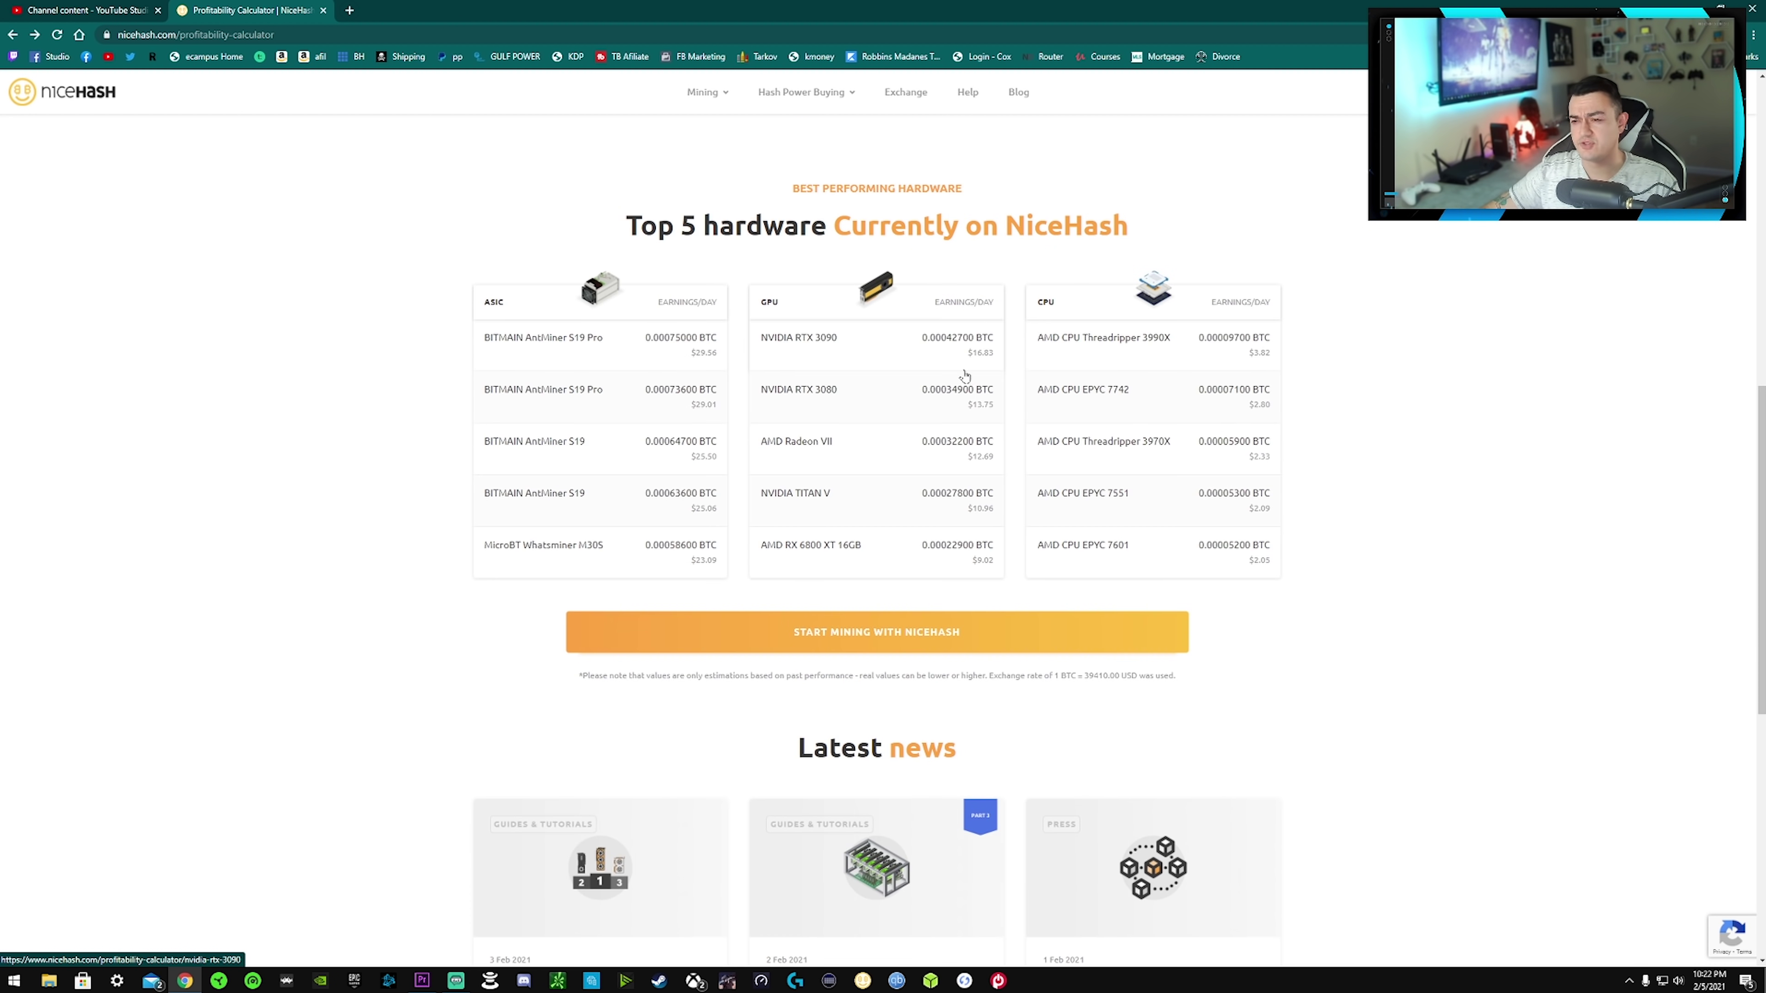
{"action": "scroll", "coordinate": [964, 375], "scroll_direction": "up", "scroll_amount": 5}
{"action": "right_click", "coordinate": [976, 370]}
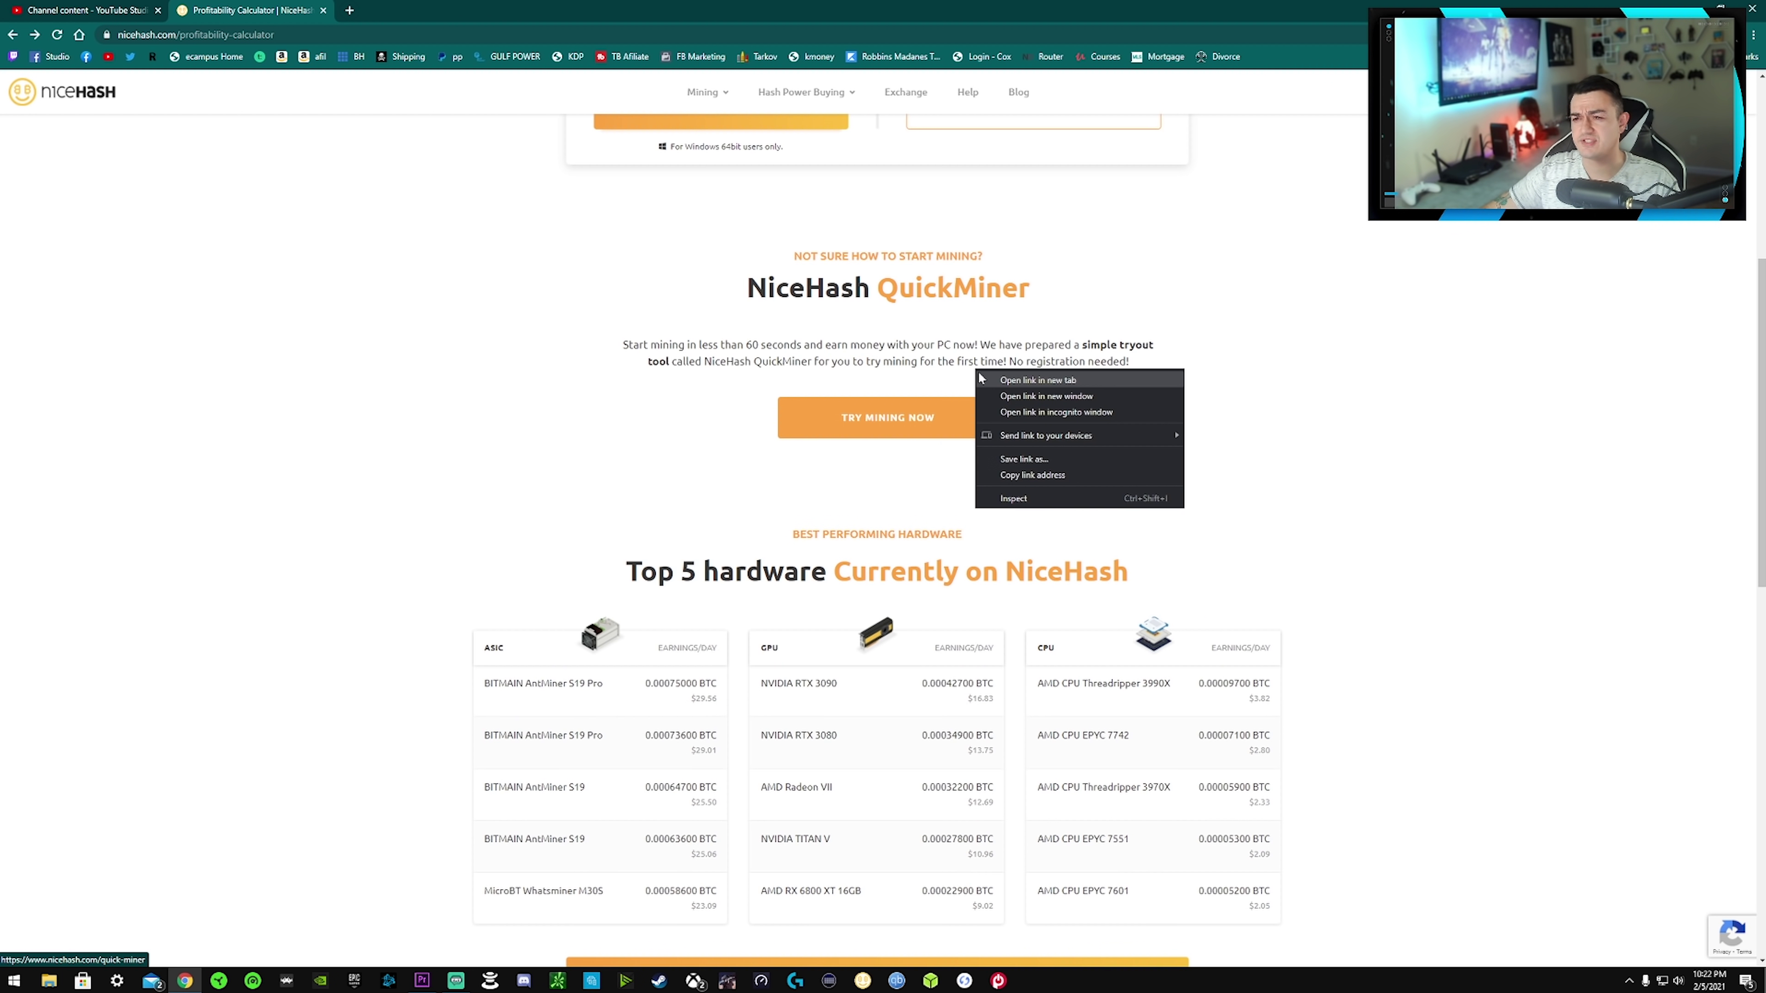
{"action": "left_click", "coordinate": [772, 376]}
{"action": "scroll", "coordinate": [615, 500], "scroll_direction": "up", "scroll_amount": 3}
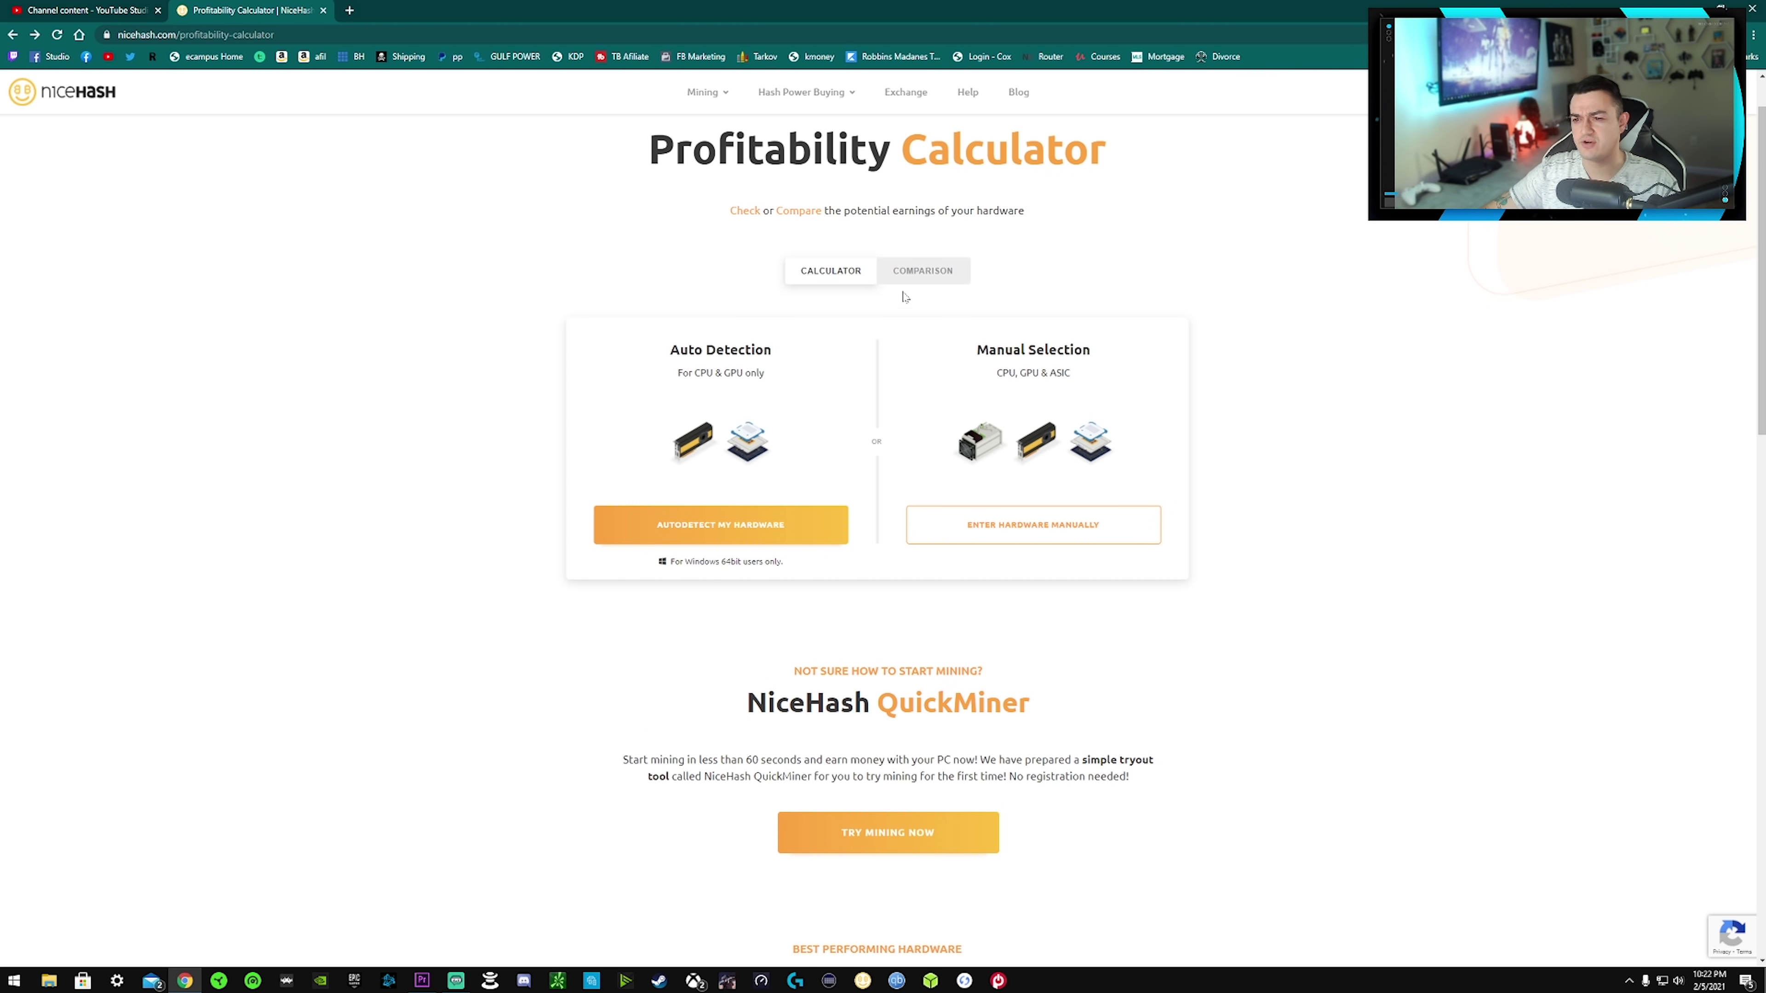
Switch to the Comparison calculator, keeping USD, with electricity cost 0.11.
{"action": "left_click", "coordinate": [922, 270]}
{"action": "left_click", "coordinate": [659, 383]}
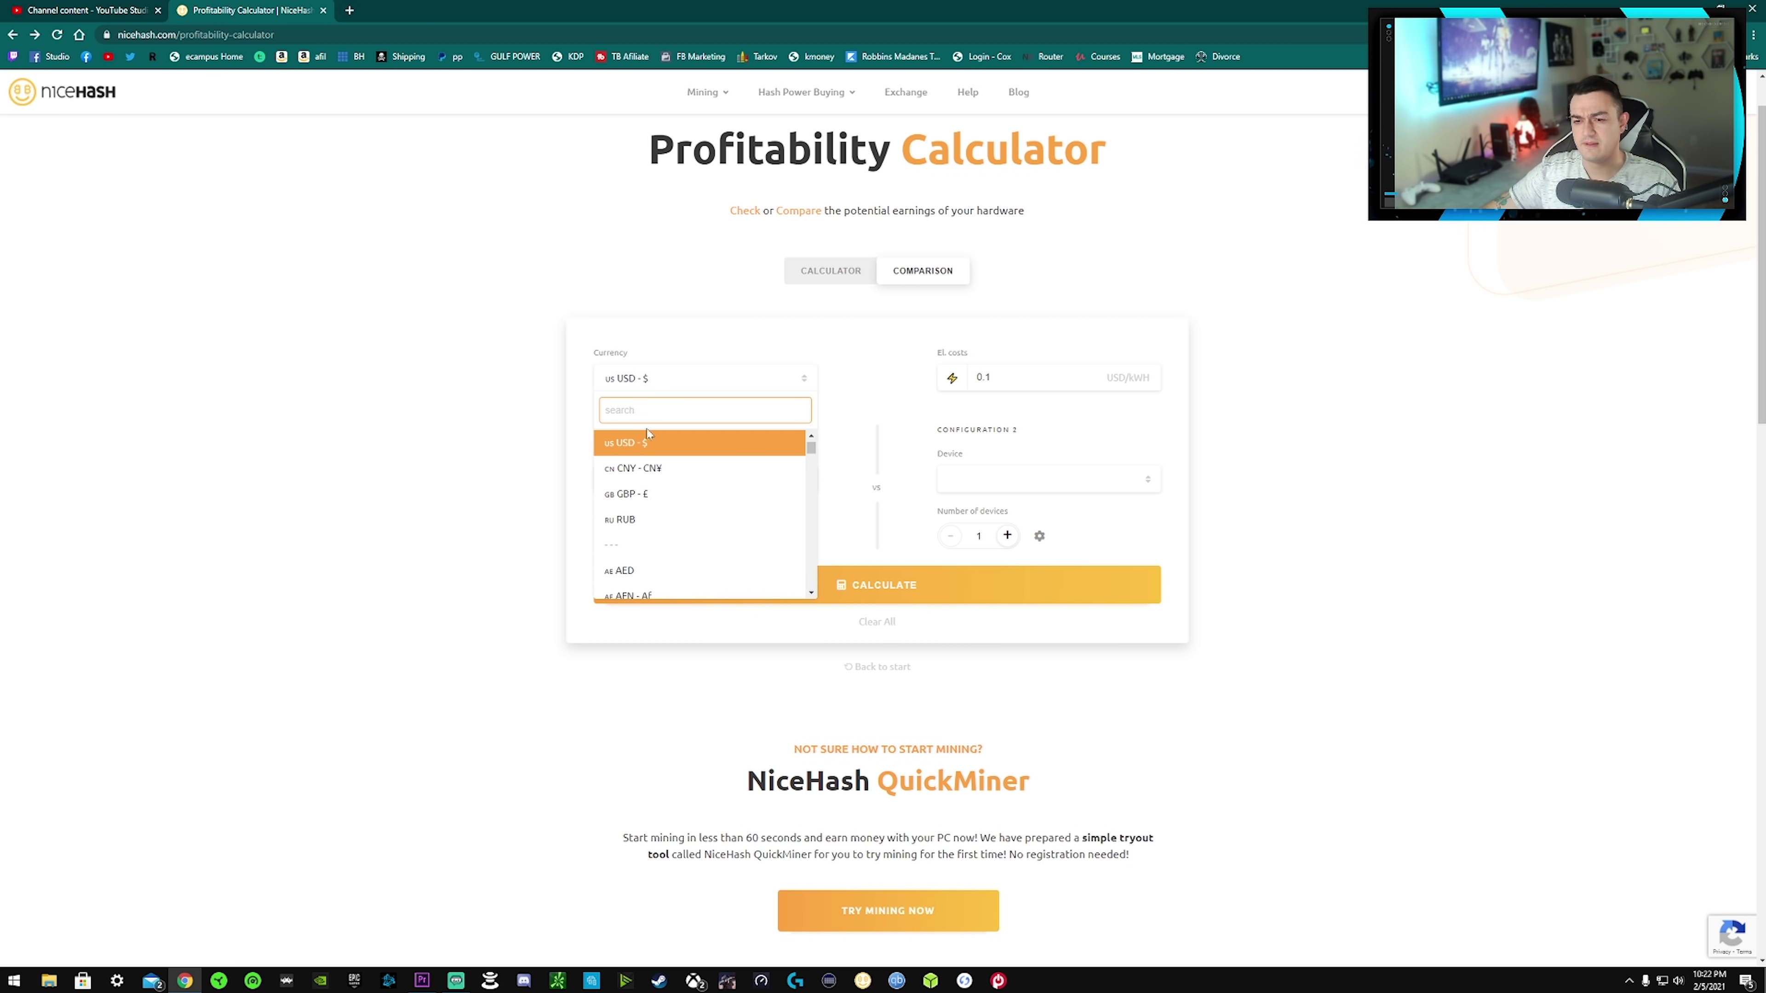
{"action": "left_click", "coordinate": [627, 449]}
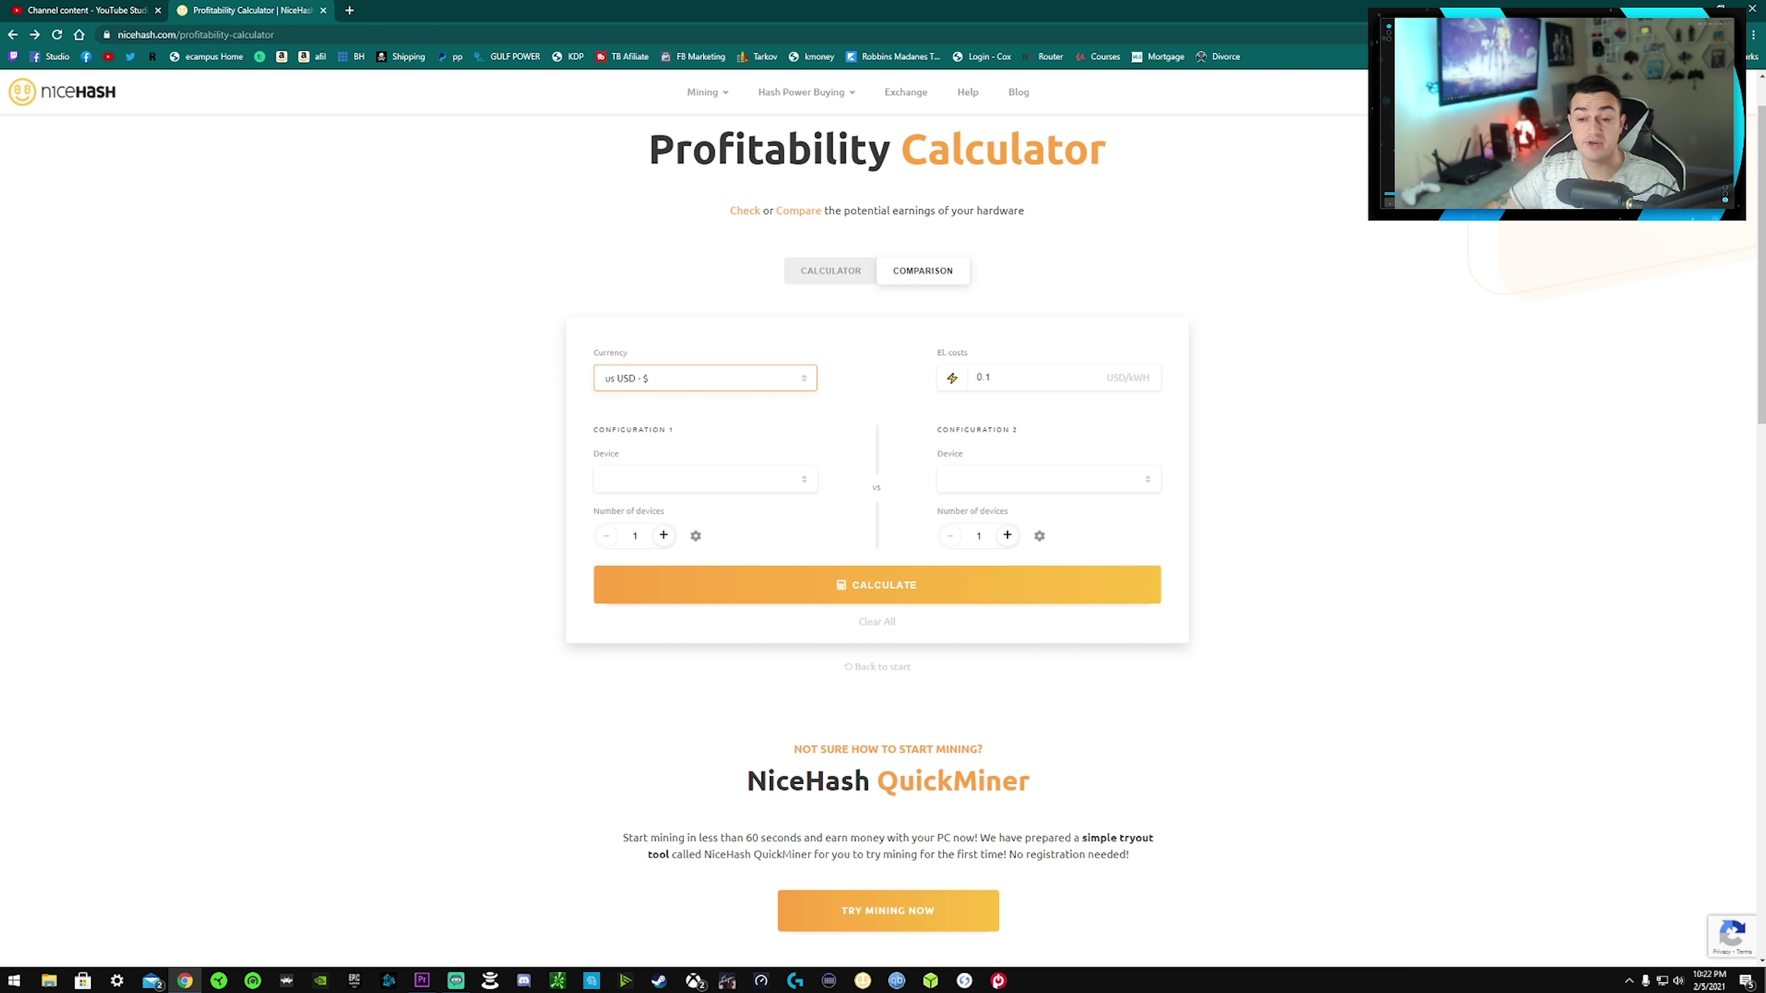
{"action": "left_click", "coordinate": [633, 388]}
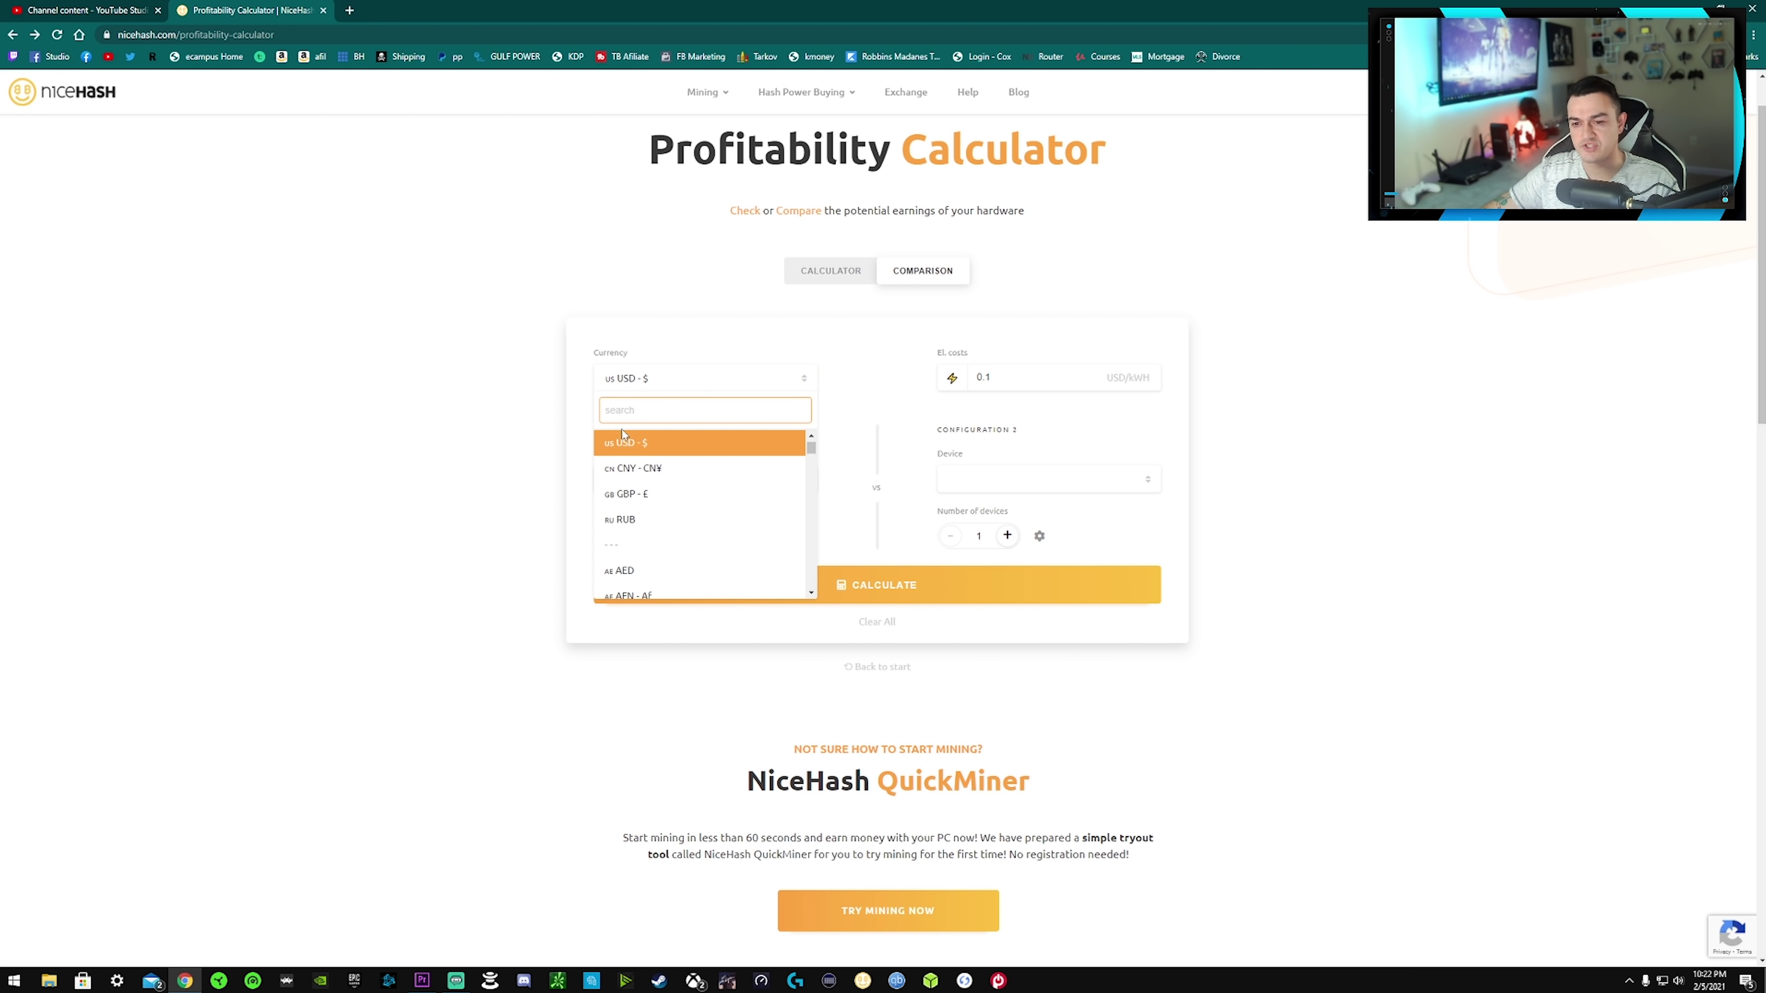
{"action": "left_click", "coordinate": [626, 442]}
{"action": "left_click", "coordinate": [1009, 377]}
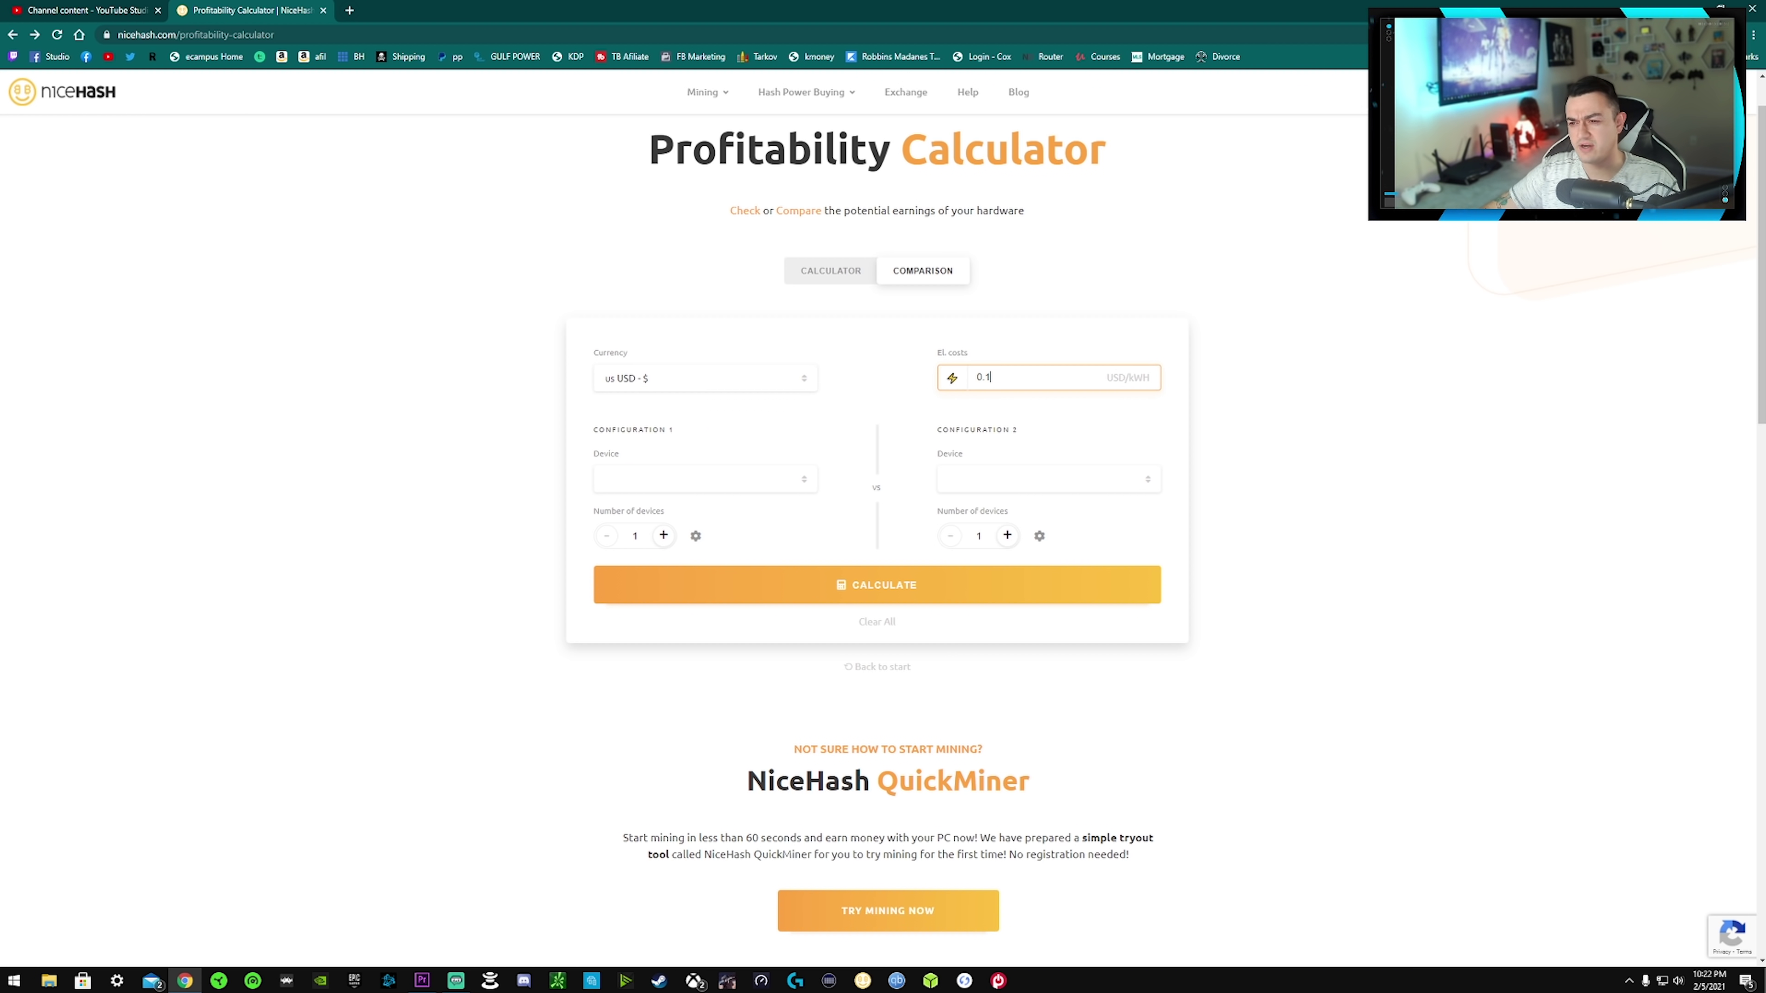
{"action": "type", "text": "1"}
{"action": "left_click", "coordinate": [1022, 422]}
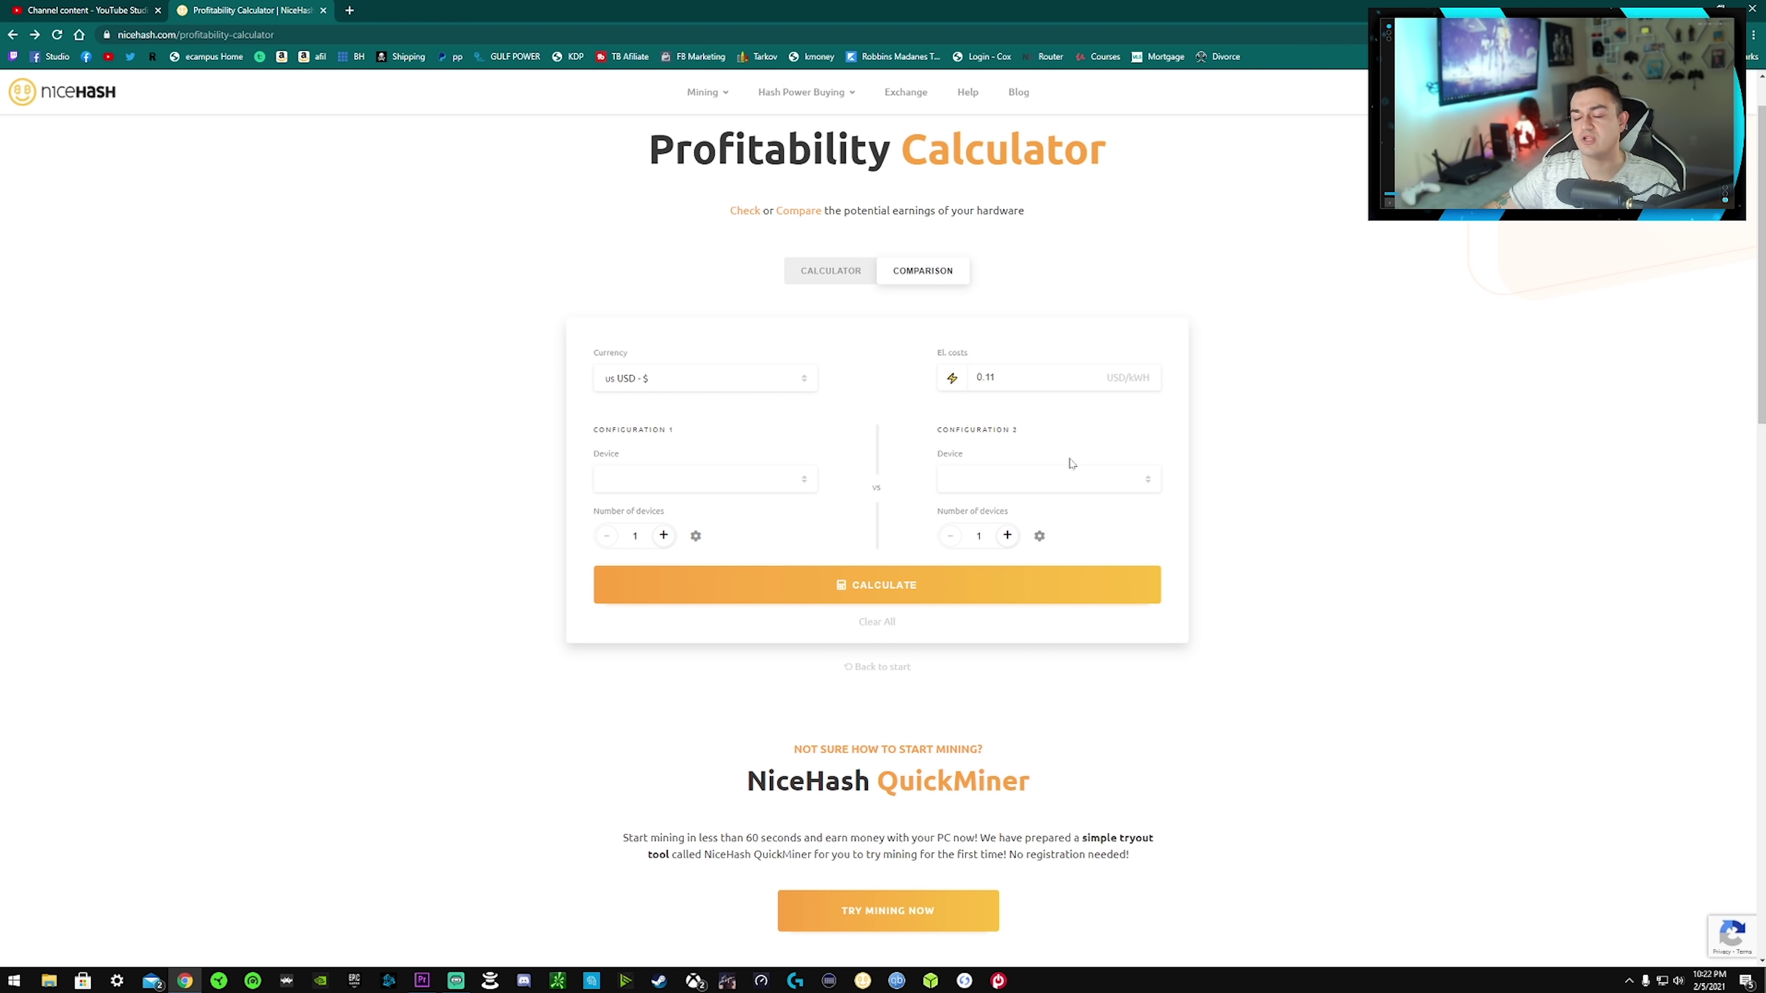
Search 2060 and choose NVIDIA RTX 2060 Super as the device.
{"action": "scroll", "coordinate": [1032, 434], "scroll_direction": "down", "scroll_amount": 1}
{"action": "type", "text": "2060"}
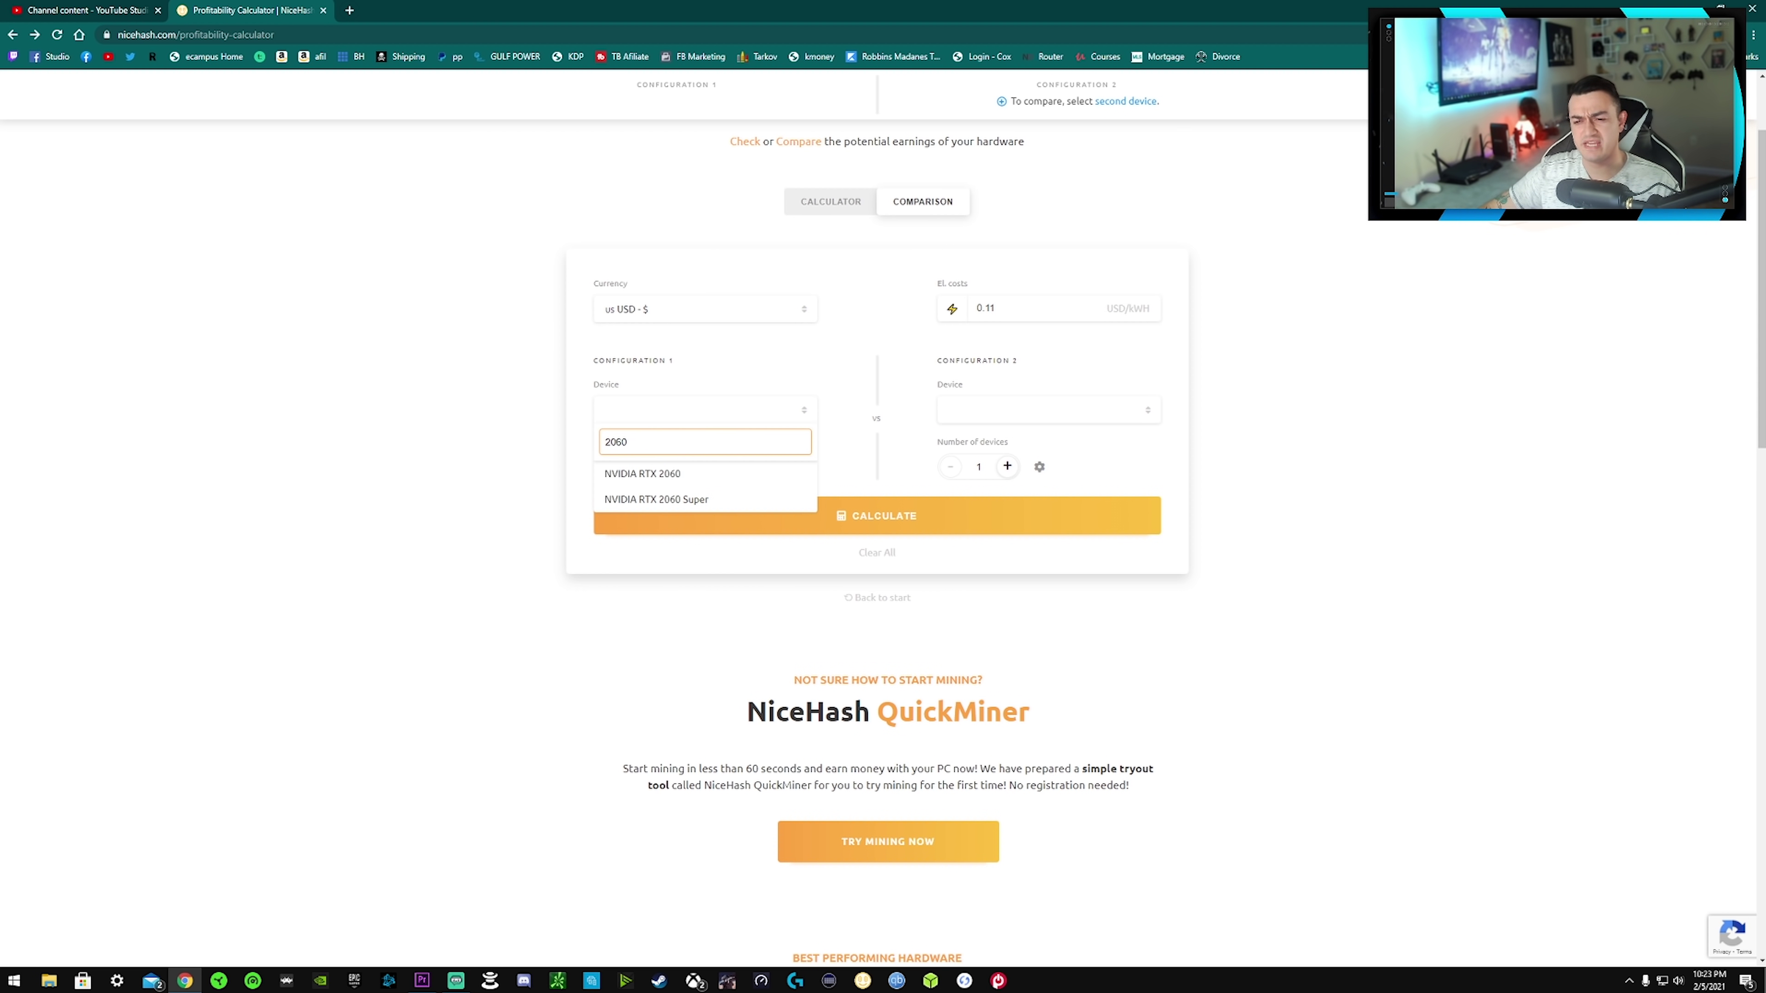
{"action": "left_click", "coordinate": [626, 500]}
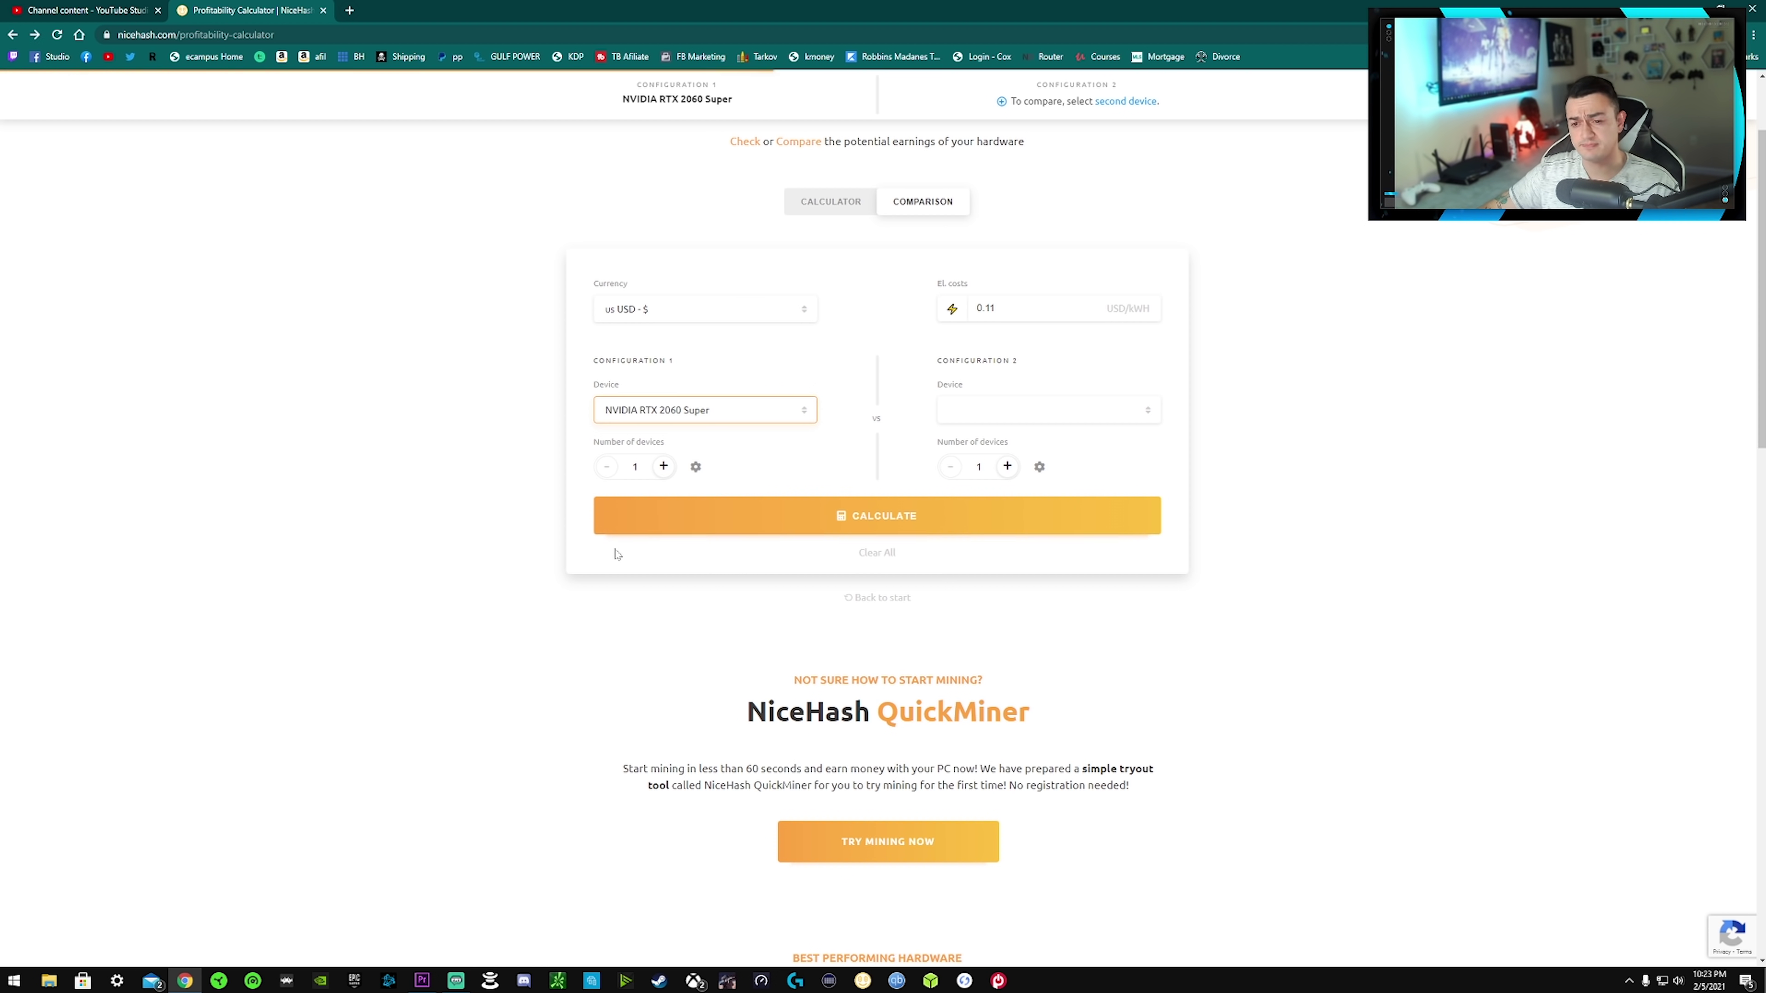
Calculate the RTX 2060 Super earnings and highlight the 5.60 USD daily income.
{"action": "left_click", "coordinate": [617, 523]}
{"action": "scroll", "coordinate": [779, 488], "scroll_direction": "up", "scroll_amount": 4}
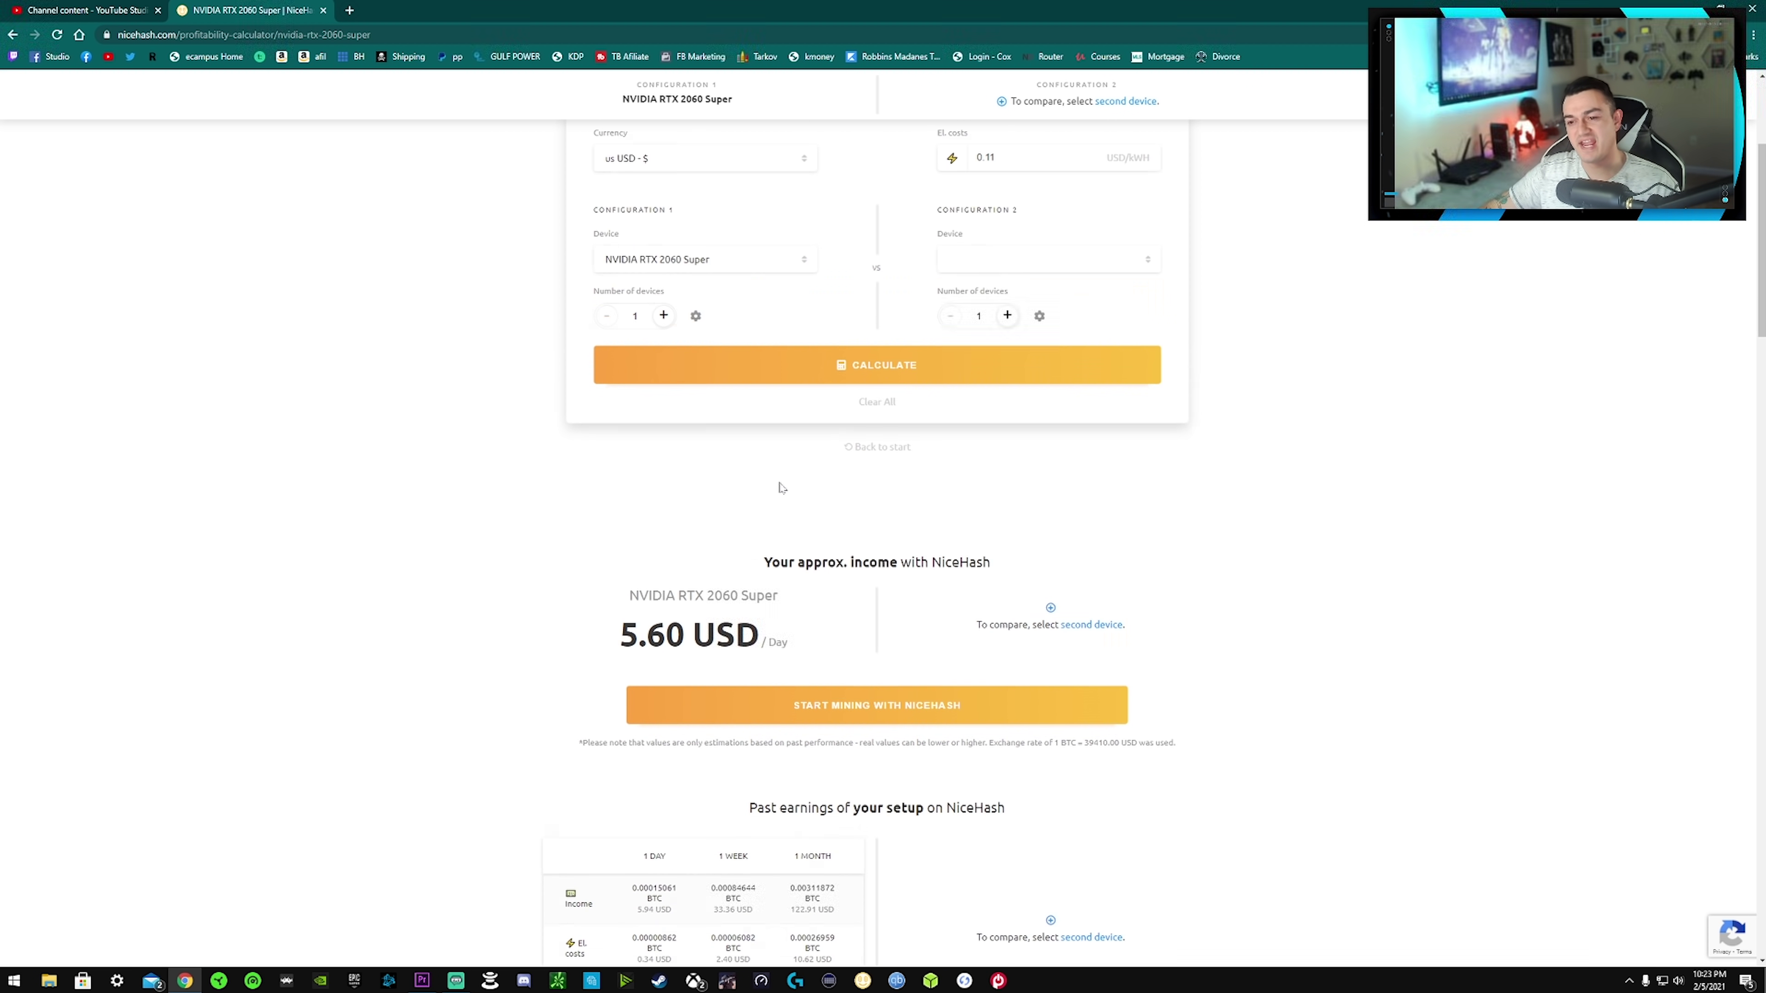
{"action": "scroll", "coordinate": [780, 487], "scroll_direction": "up", "scroll_amount": 1}
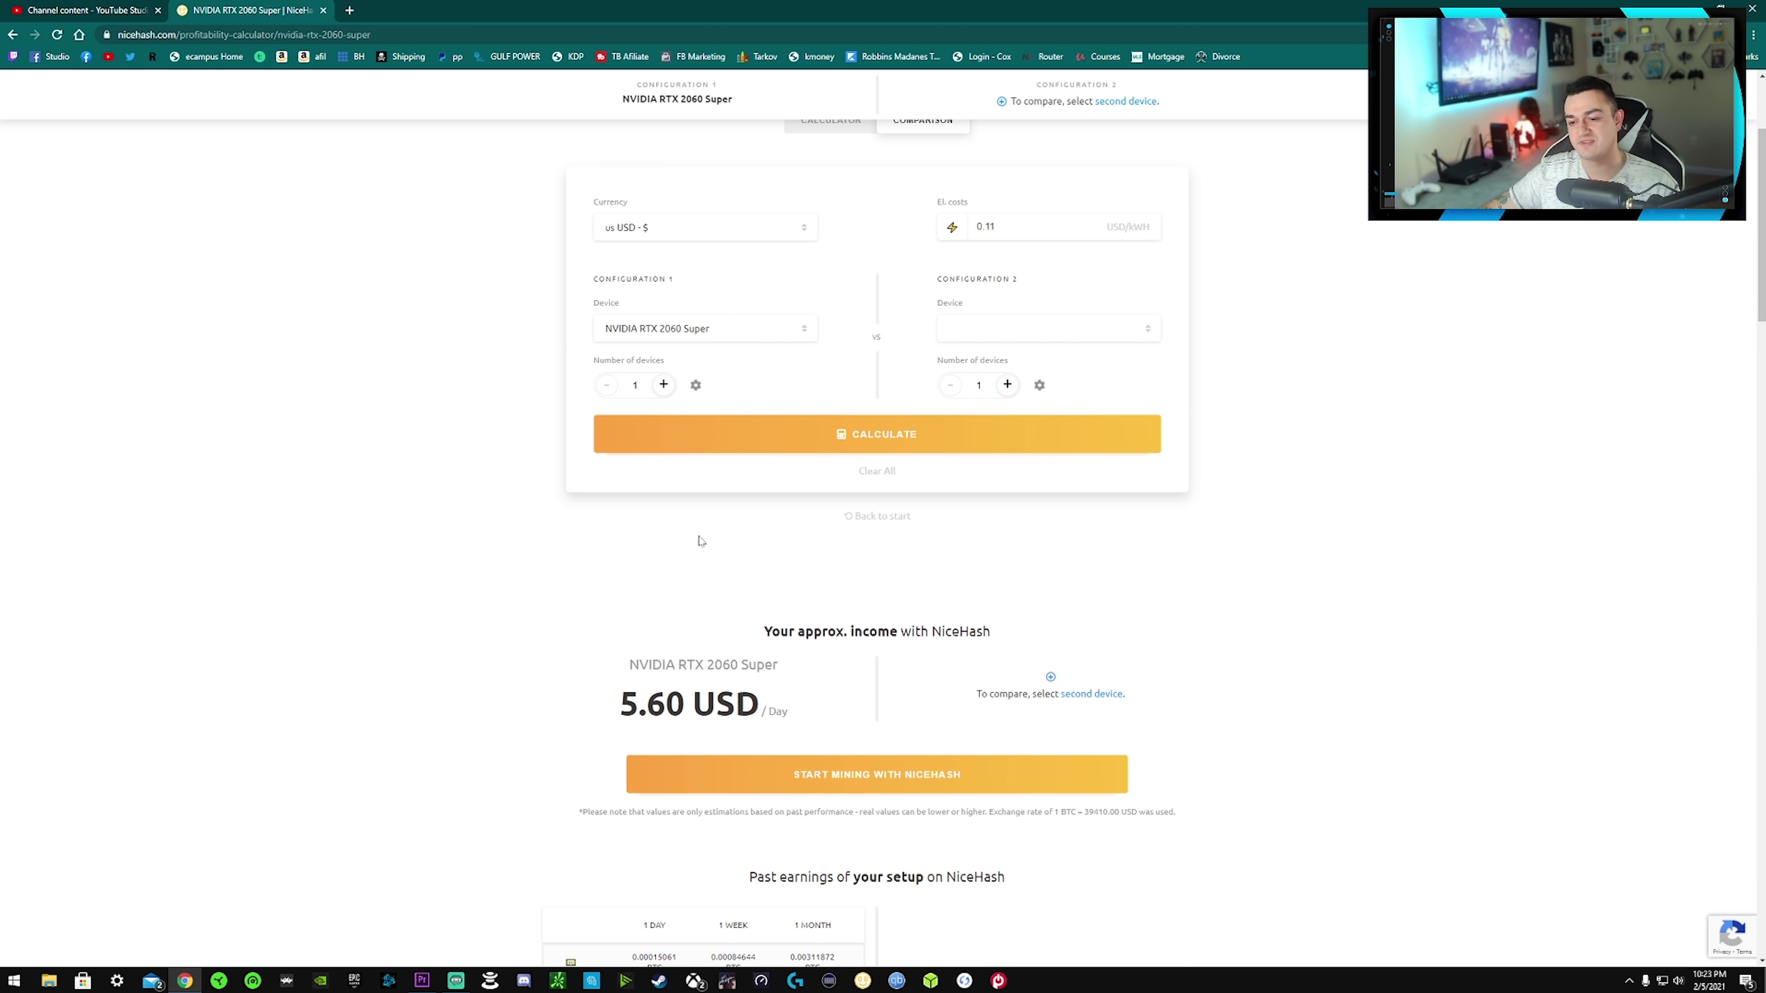
{"action": "scroll", "coordinate": [701, 541], "scroll_direction": "down", "scroll_amount": 1}
{"action": "scroll", "coordinate": [607, 647], "scroll_direction": "down", "scroll_amount": 1}
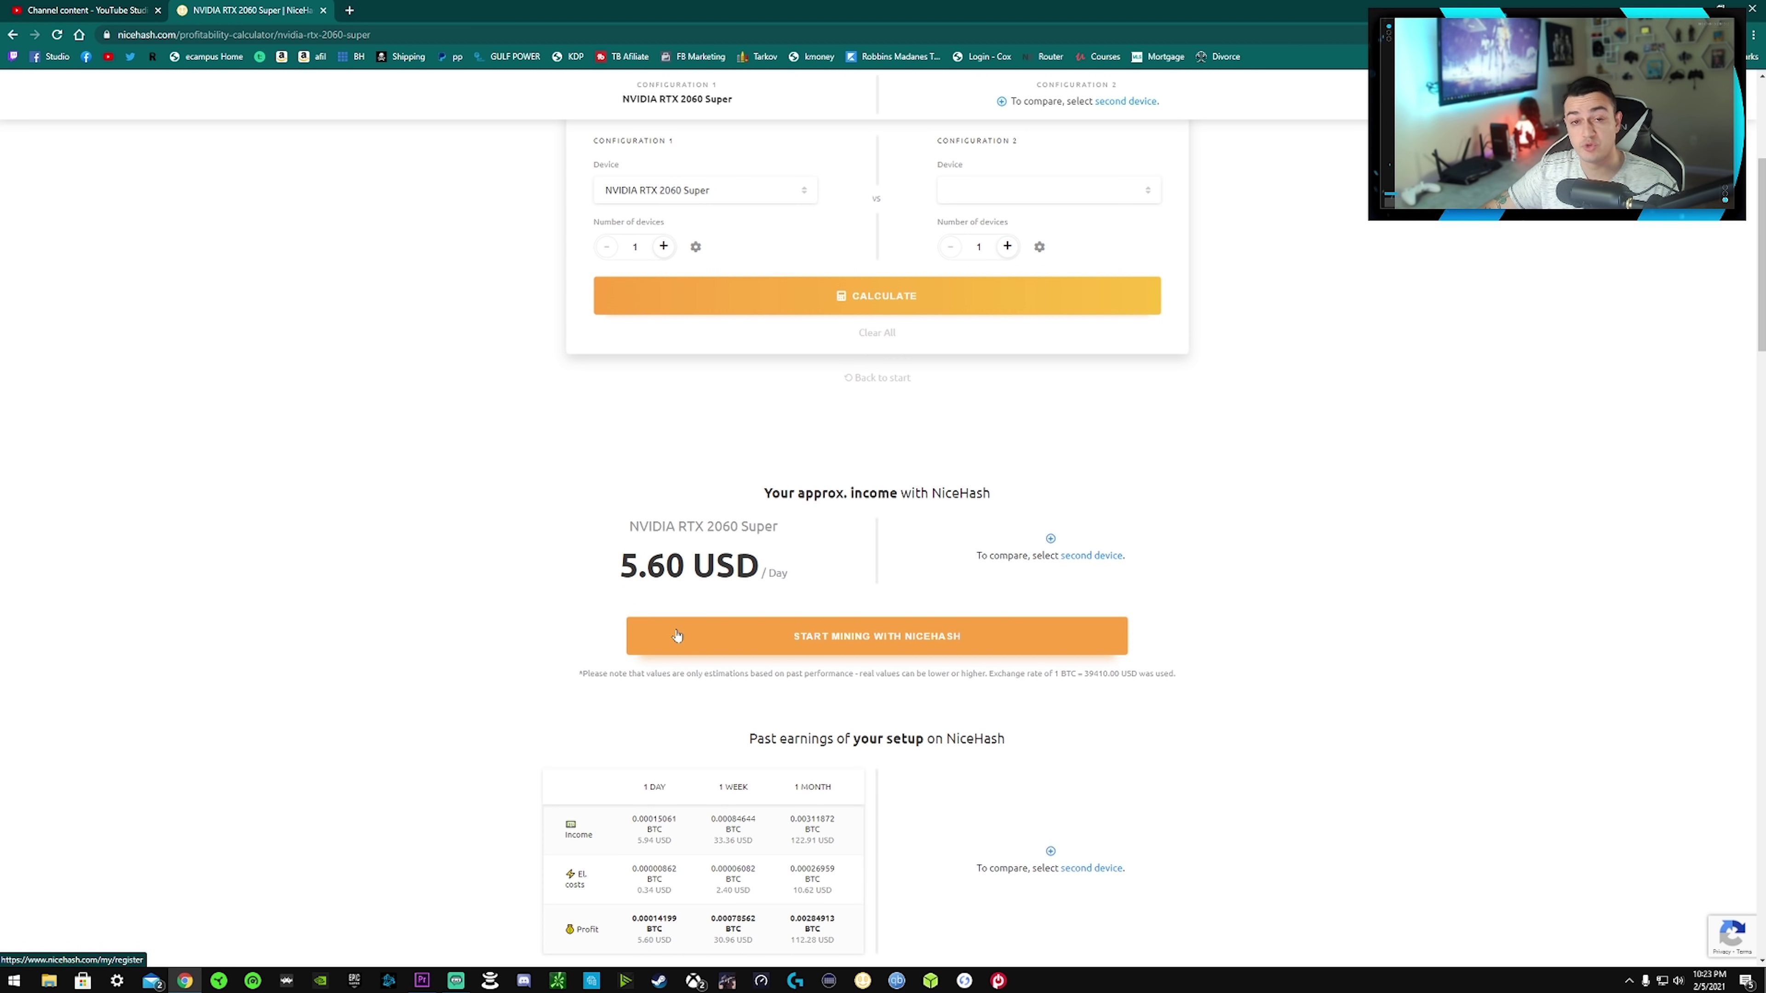
{"action": "mouse_move", "coordinate": [617, 566]}
{"action": "left_mouse_down"}
{"action": "mouse_move", "coordinate": [760, 566]}
{"action": "mouse_move", "coordinate": [618, 566]}
{"action": "left_mouse_up"}
{"action": "left_click", "coordinate": [761, 566]}
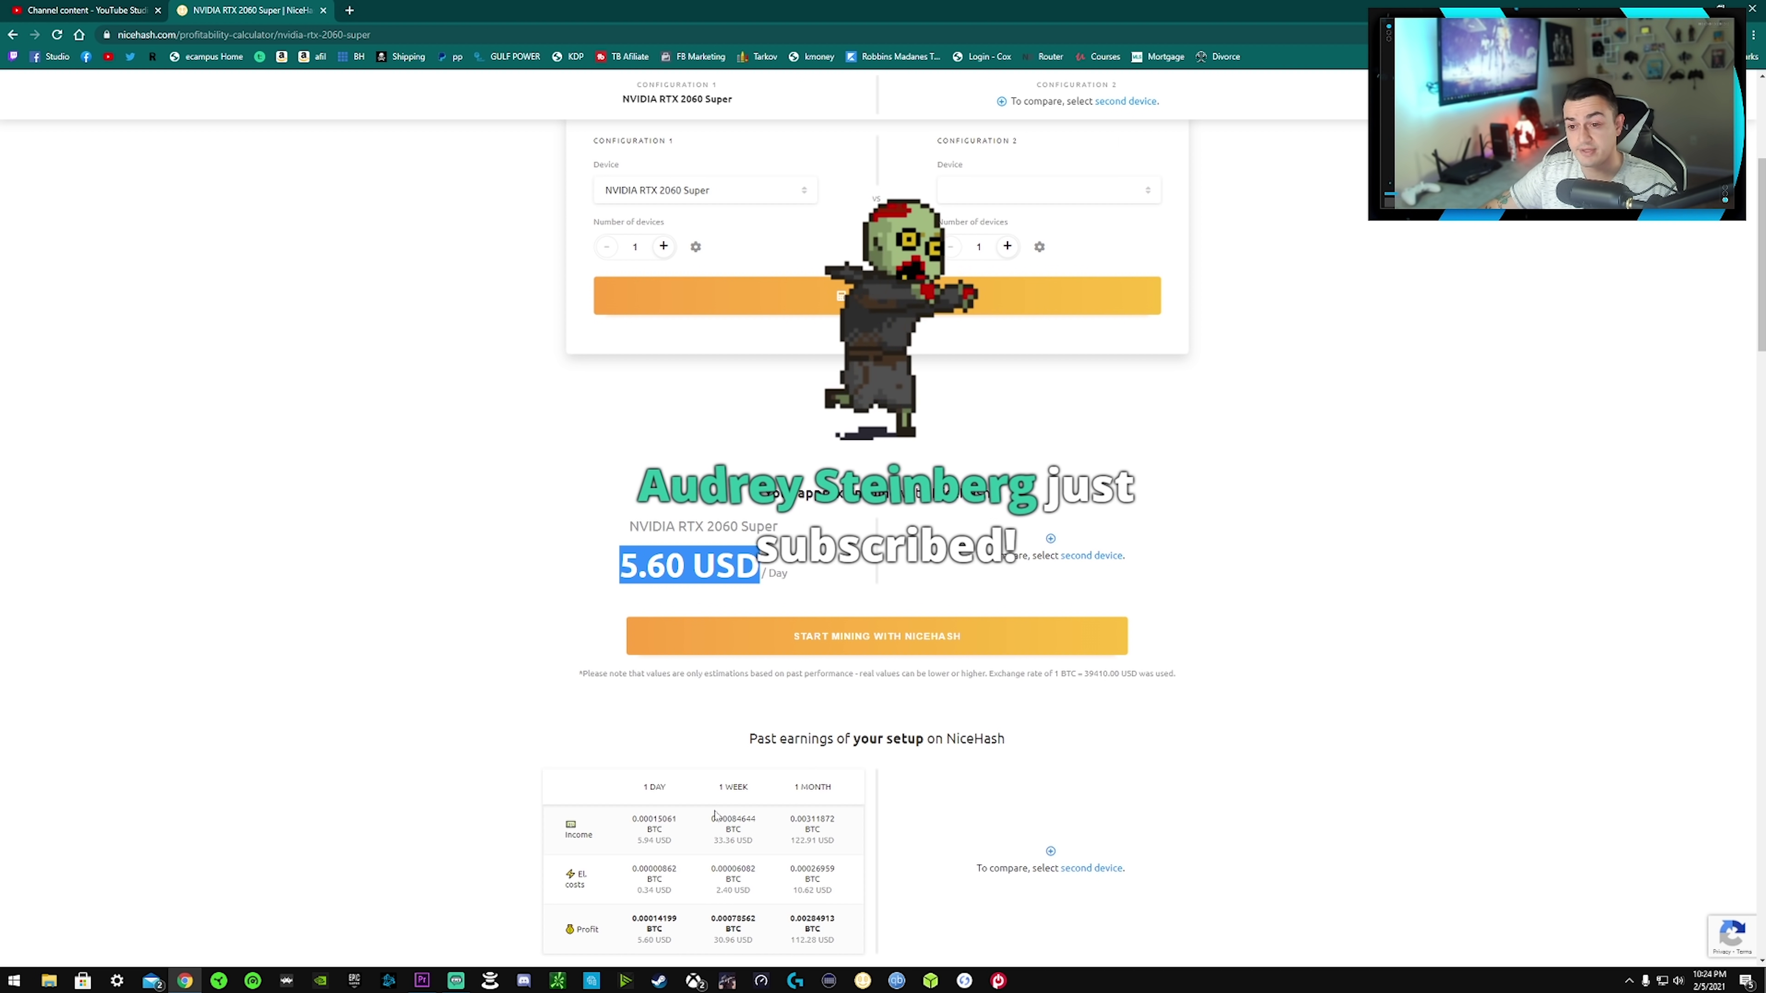
{"action": "scroll", "coordinate": [682, 459], "scroll_direction": "down", "scroll_amount": 5}
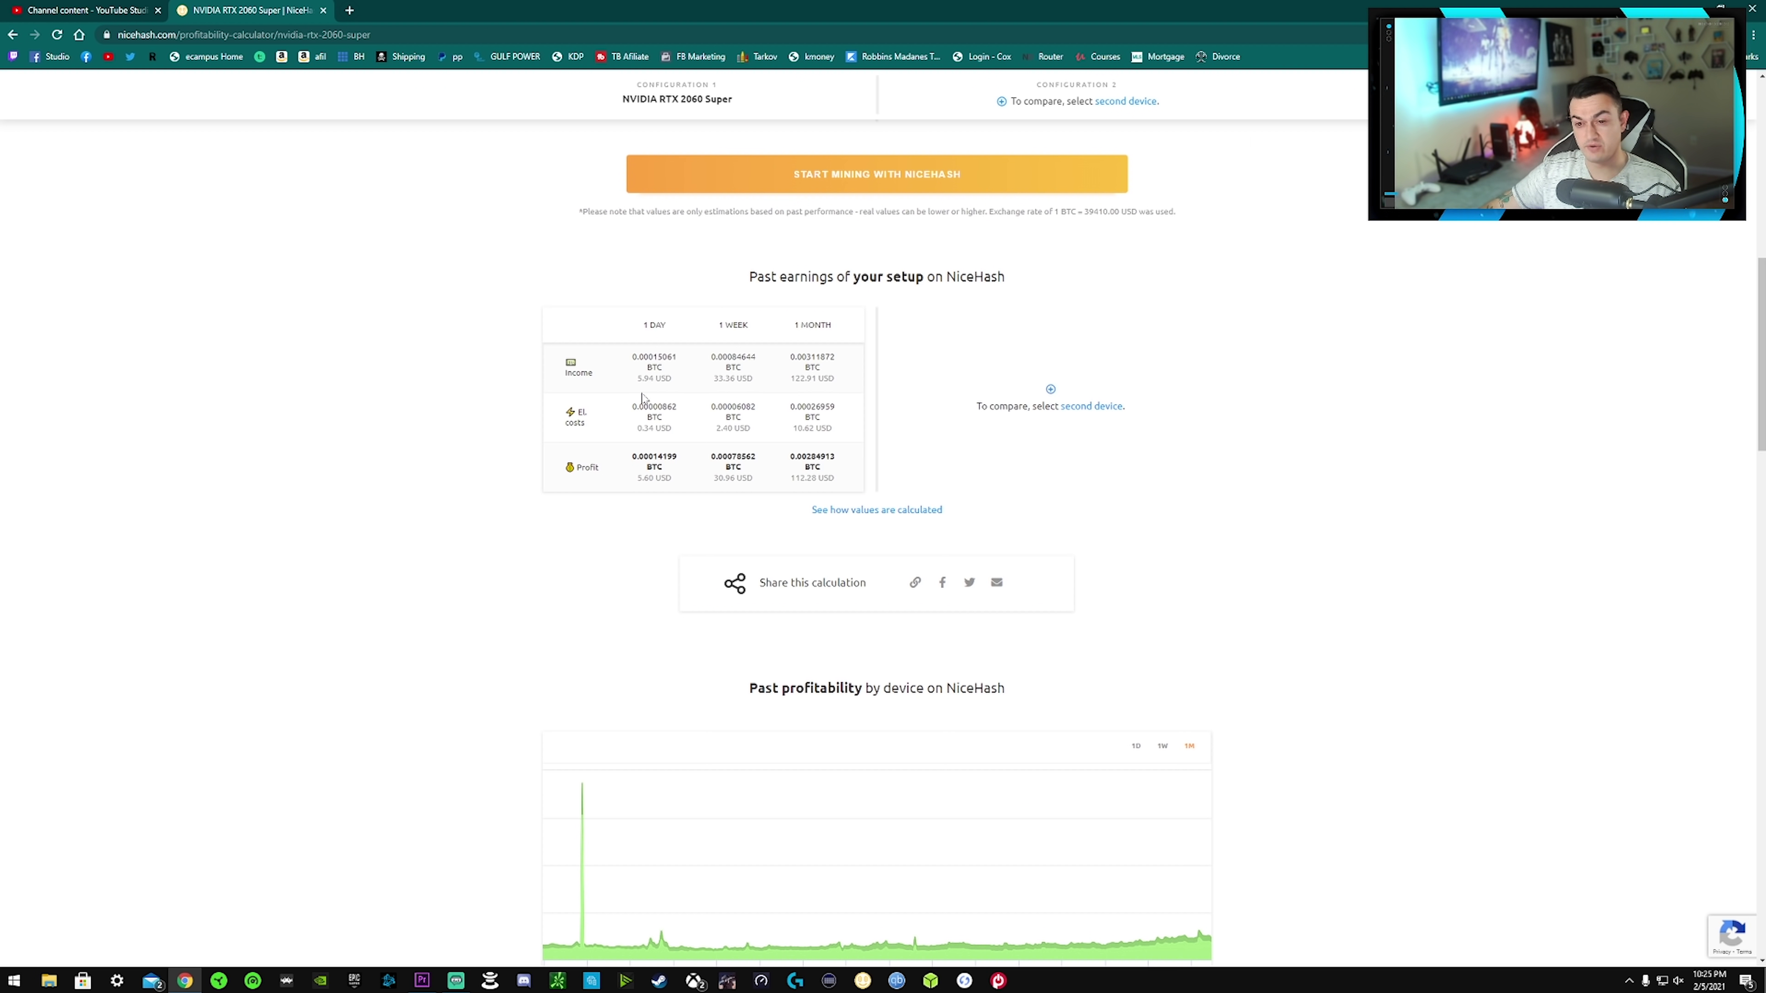
{"action": "left_click_drag", "start_coordinate": [637, 378], "coordinate": [667, 379]}
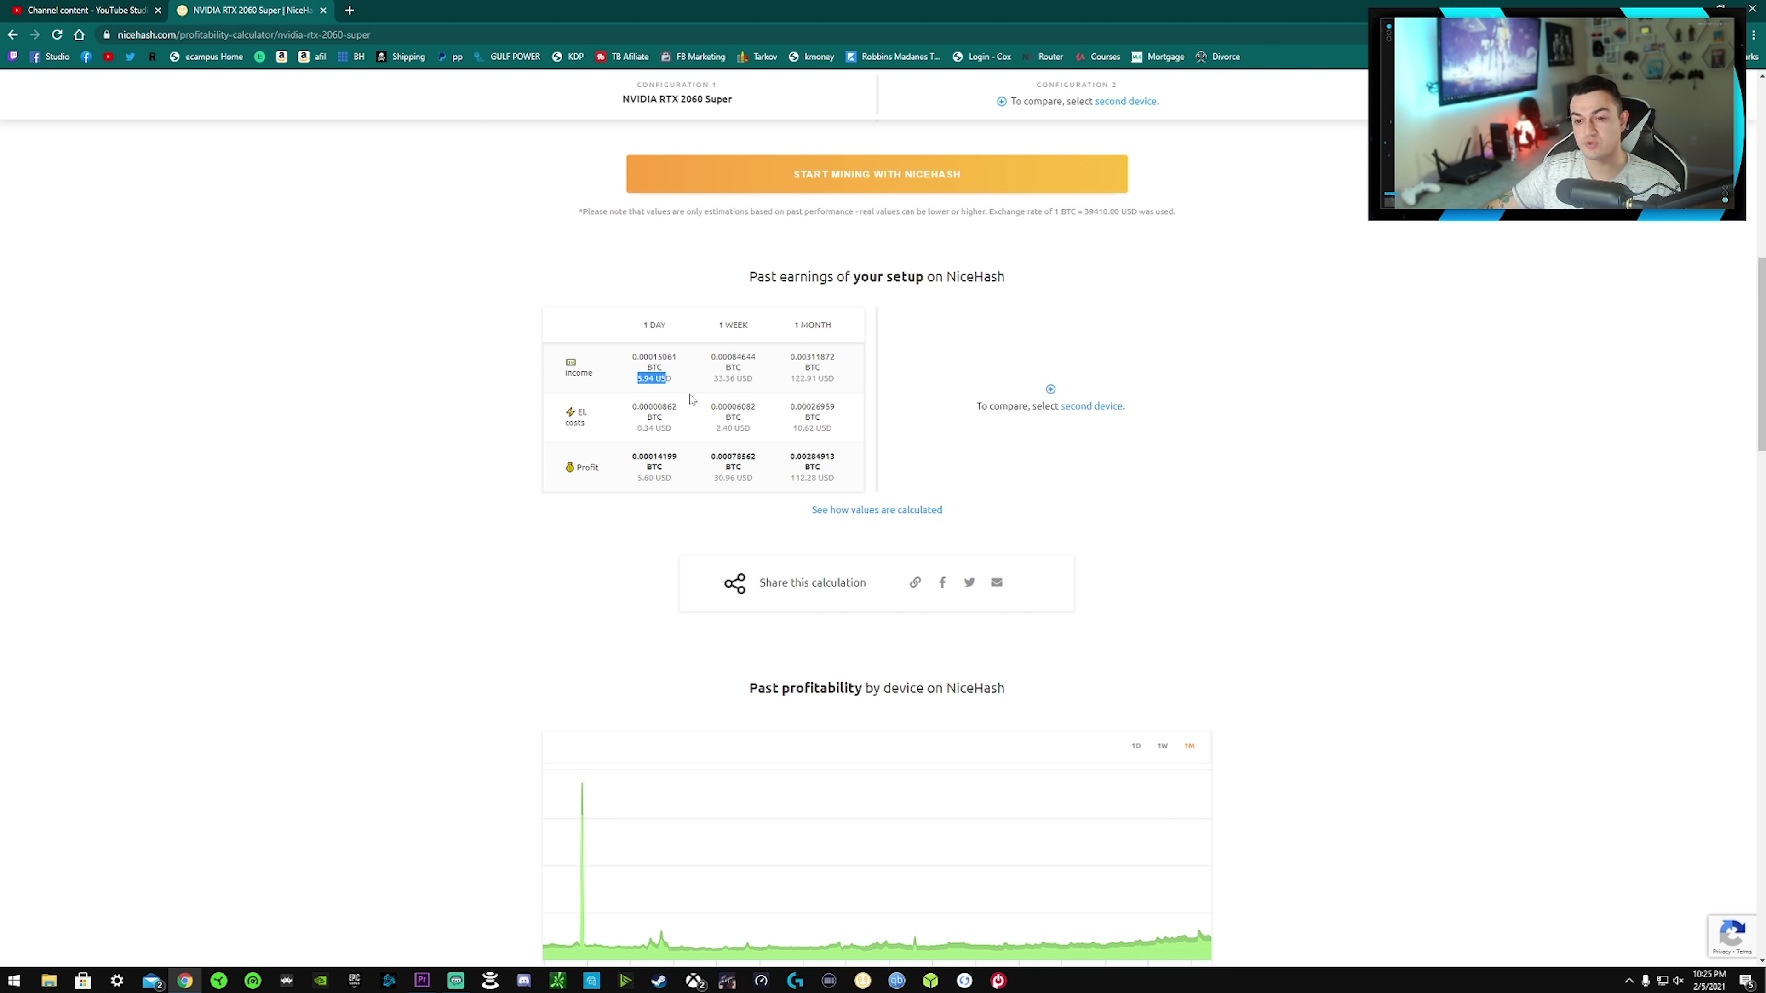
{"action": "scroll", "coordinate": [695, 440], "scroll_direction": "up", "scroll_amount": 1}
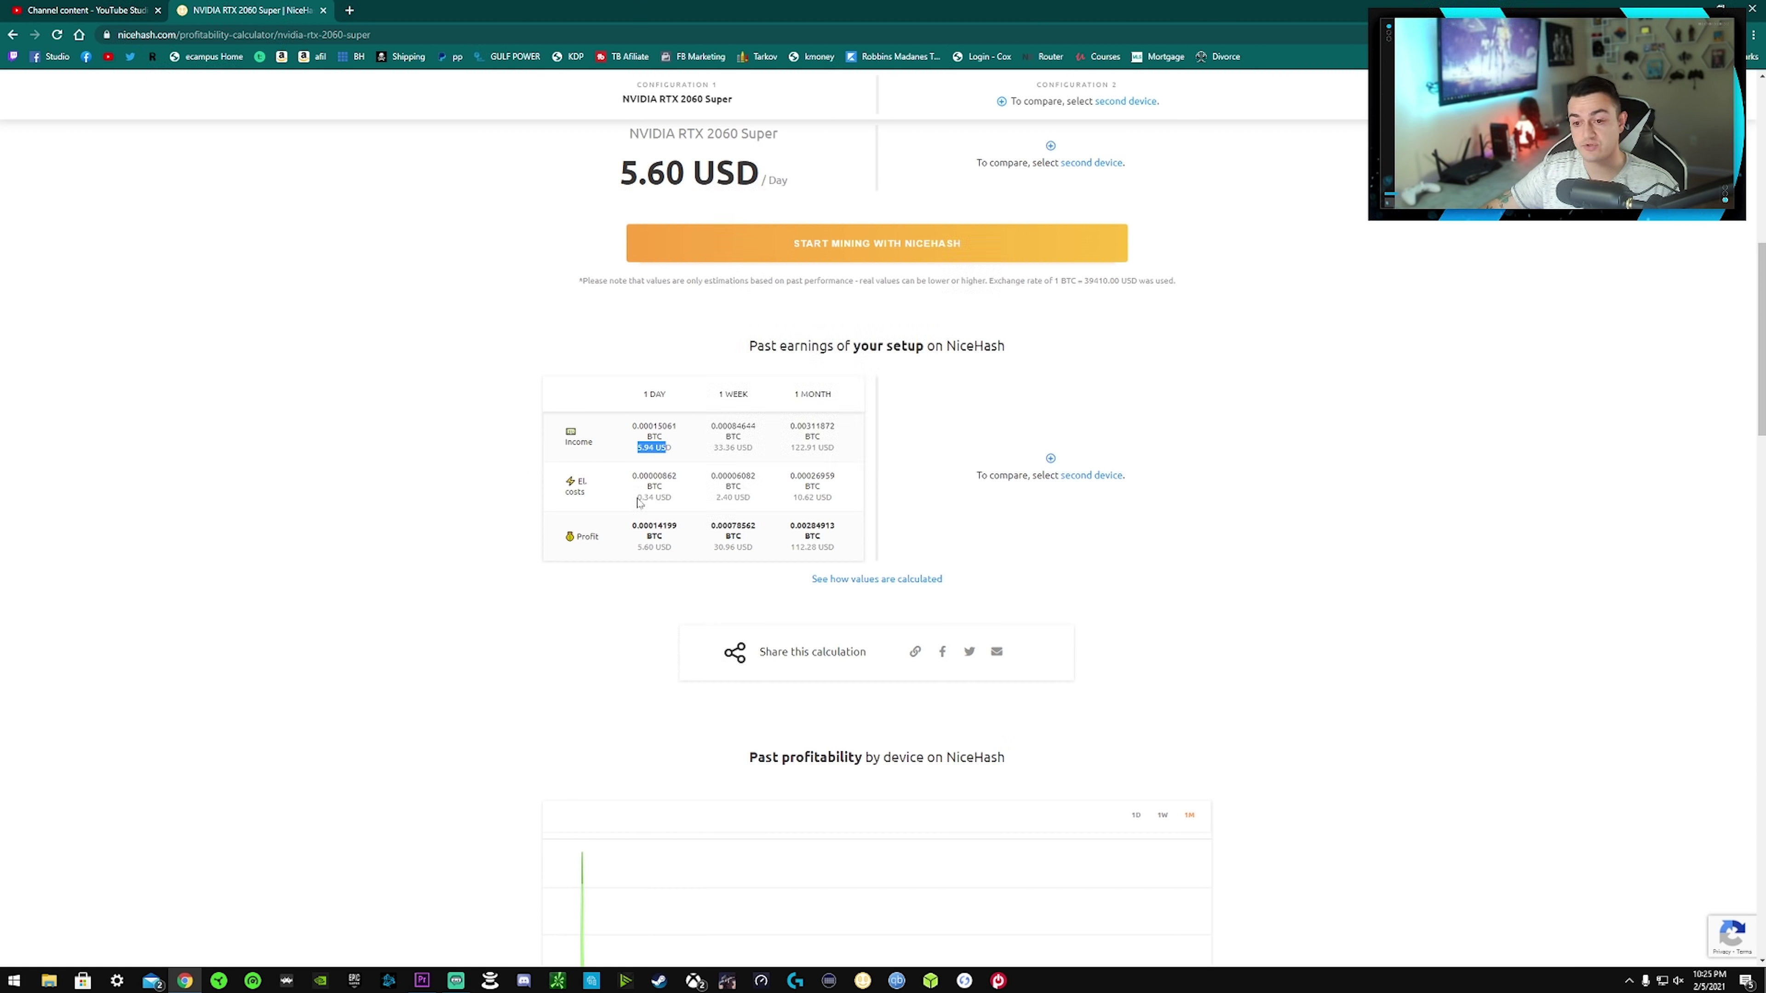
{"action": "left_click_drag", "start_coordinate": [637, 498], "coordinate": [669, 507]}
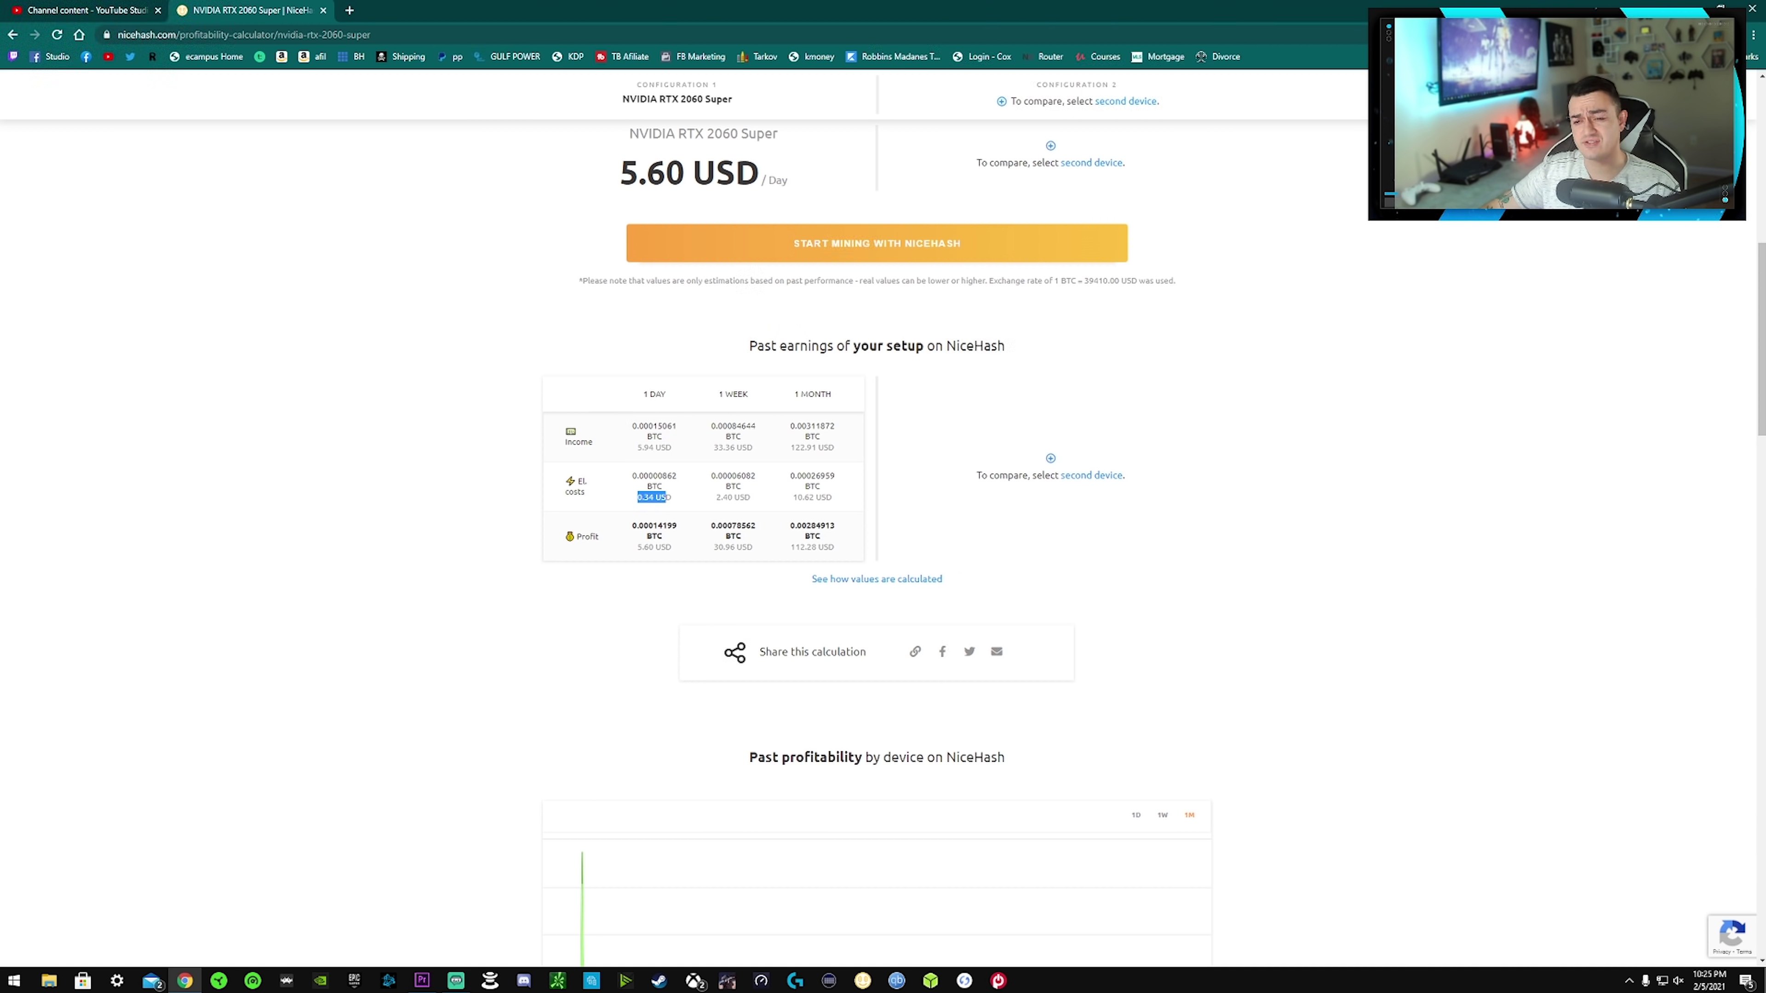
{"action": "left_click", "coordinate": [641, 509]}
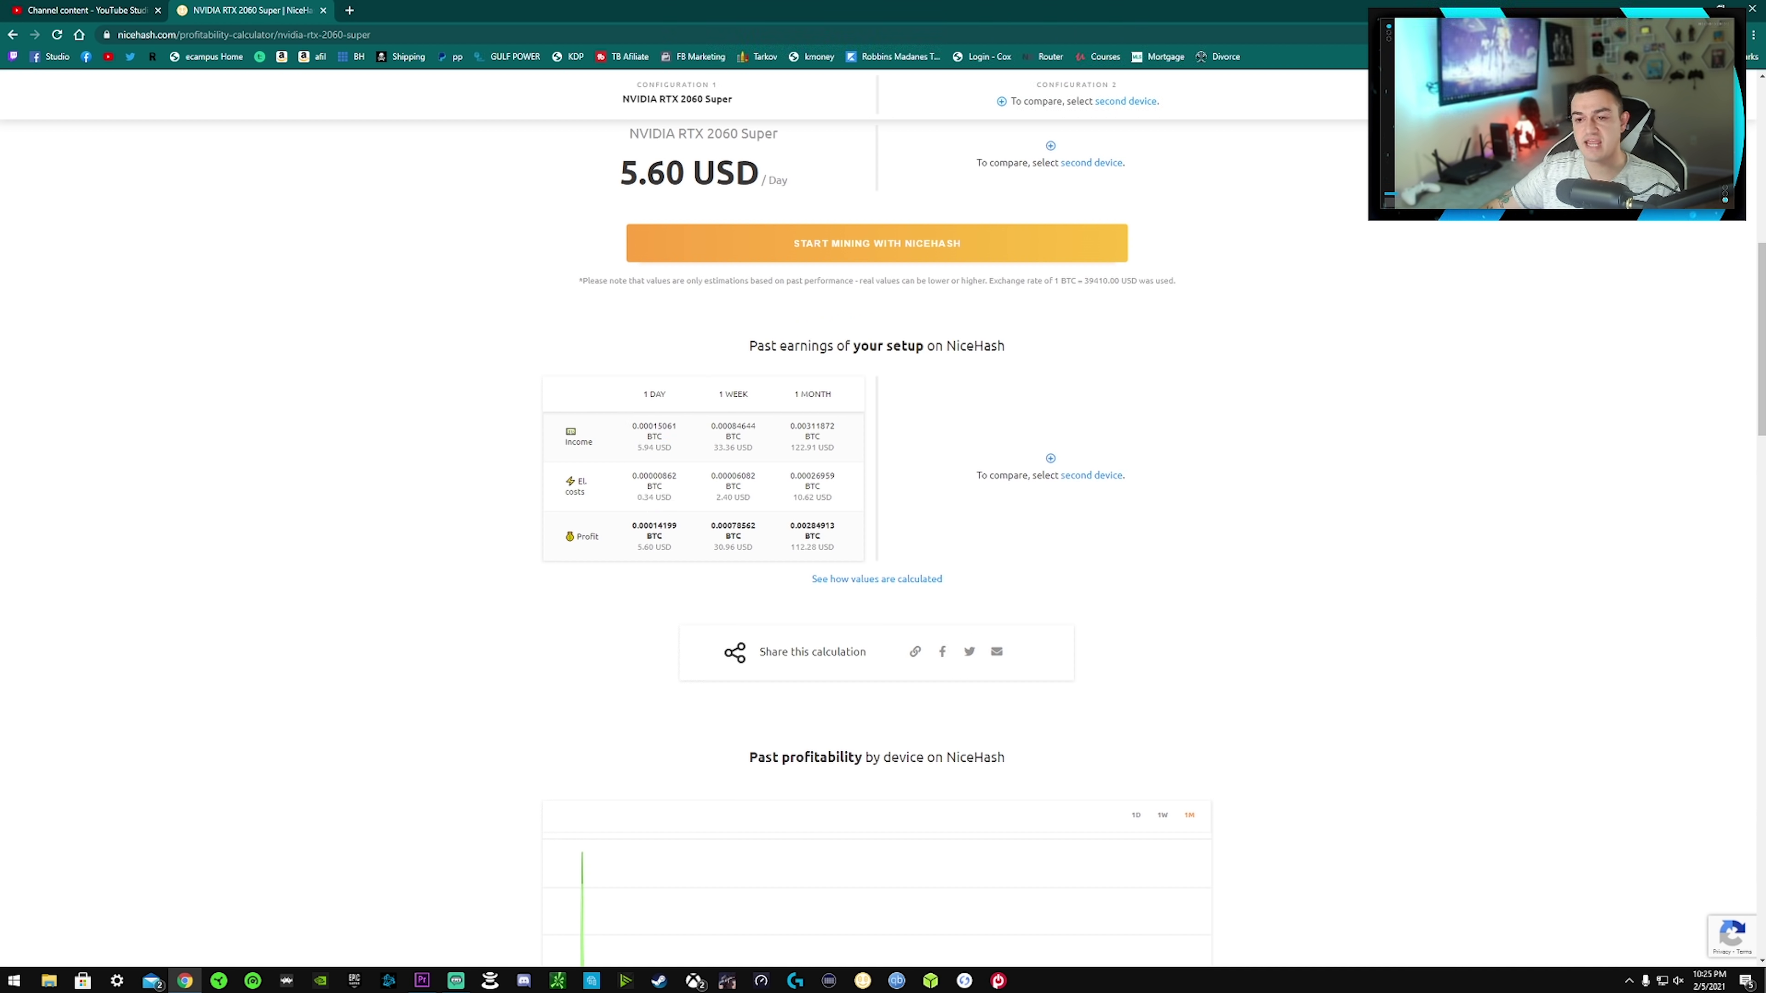
{"action": "left_click_drag", "start_coordinate": [716, 499], "coordinate": [744, 507]}
{"action": "left_click", "coordinate": [795, 505]}
{"action": "left_click_drag", "start_coordinate": [789, 448], "coordinate": [836, 463]}
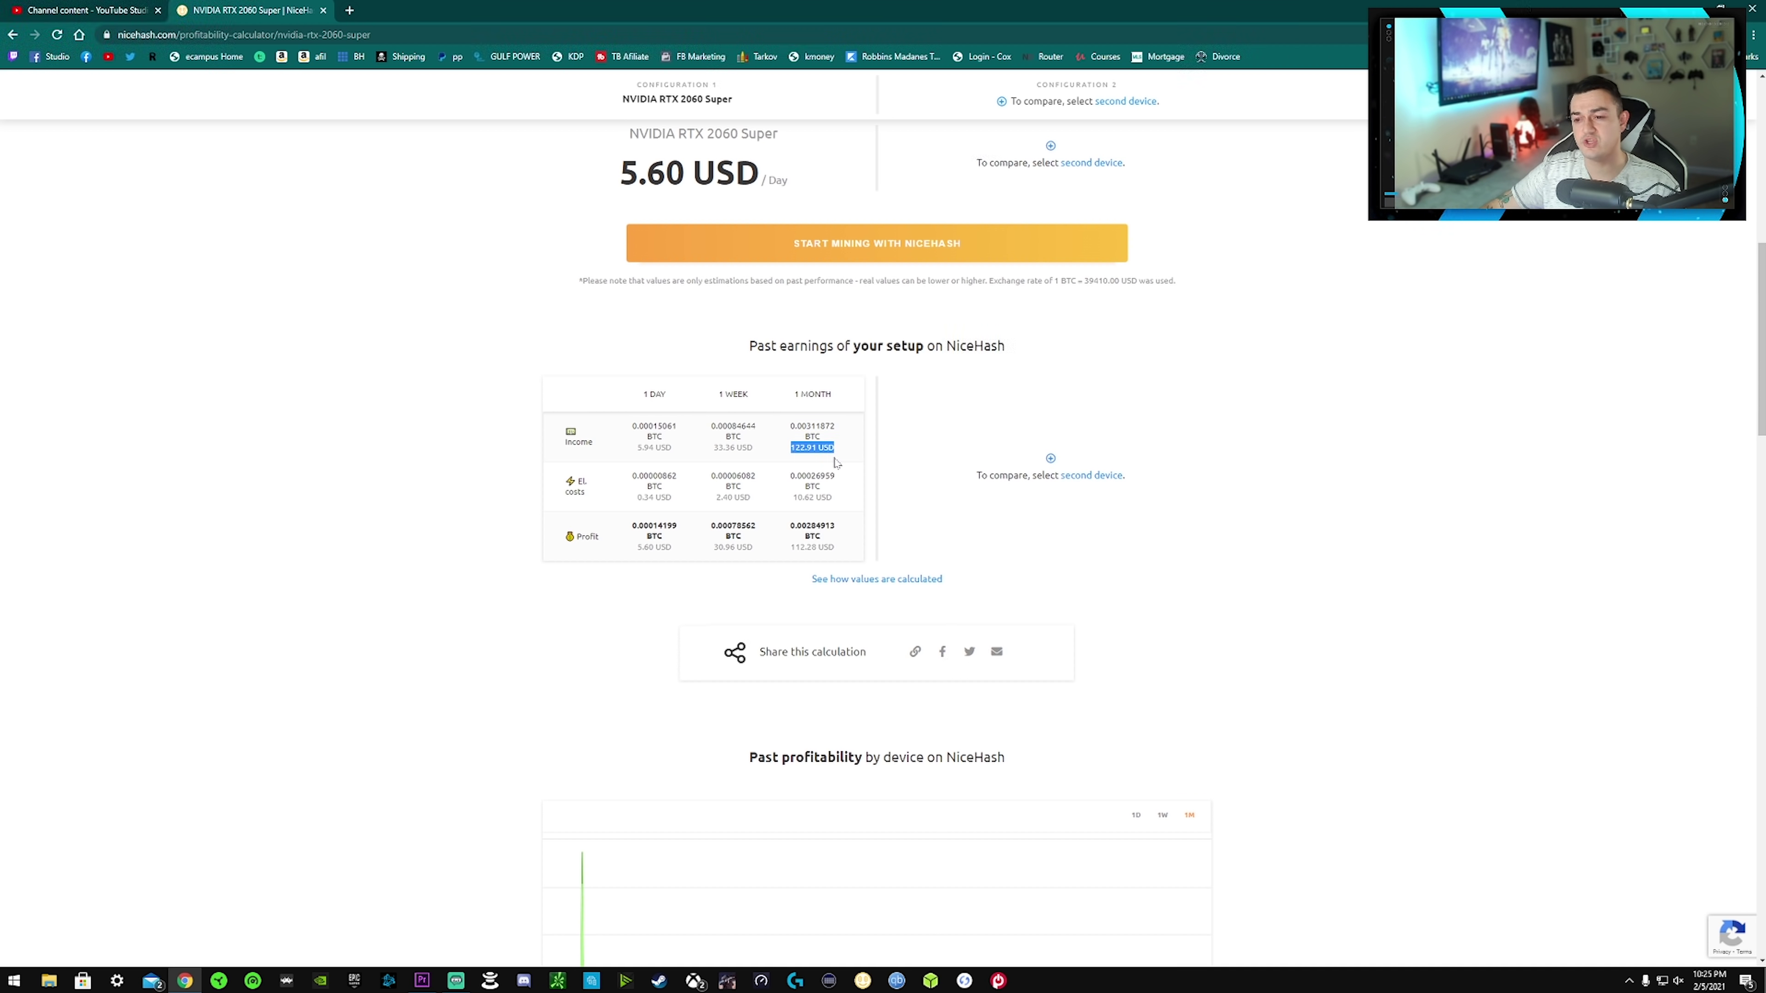
{"action": "left_click_drag", "start_coordinate": [792, 498], "coordinate": [826, 498]}
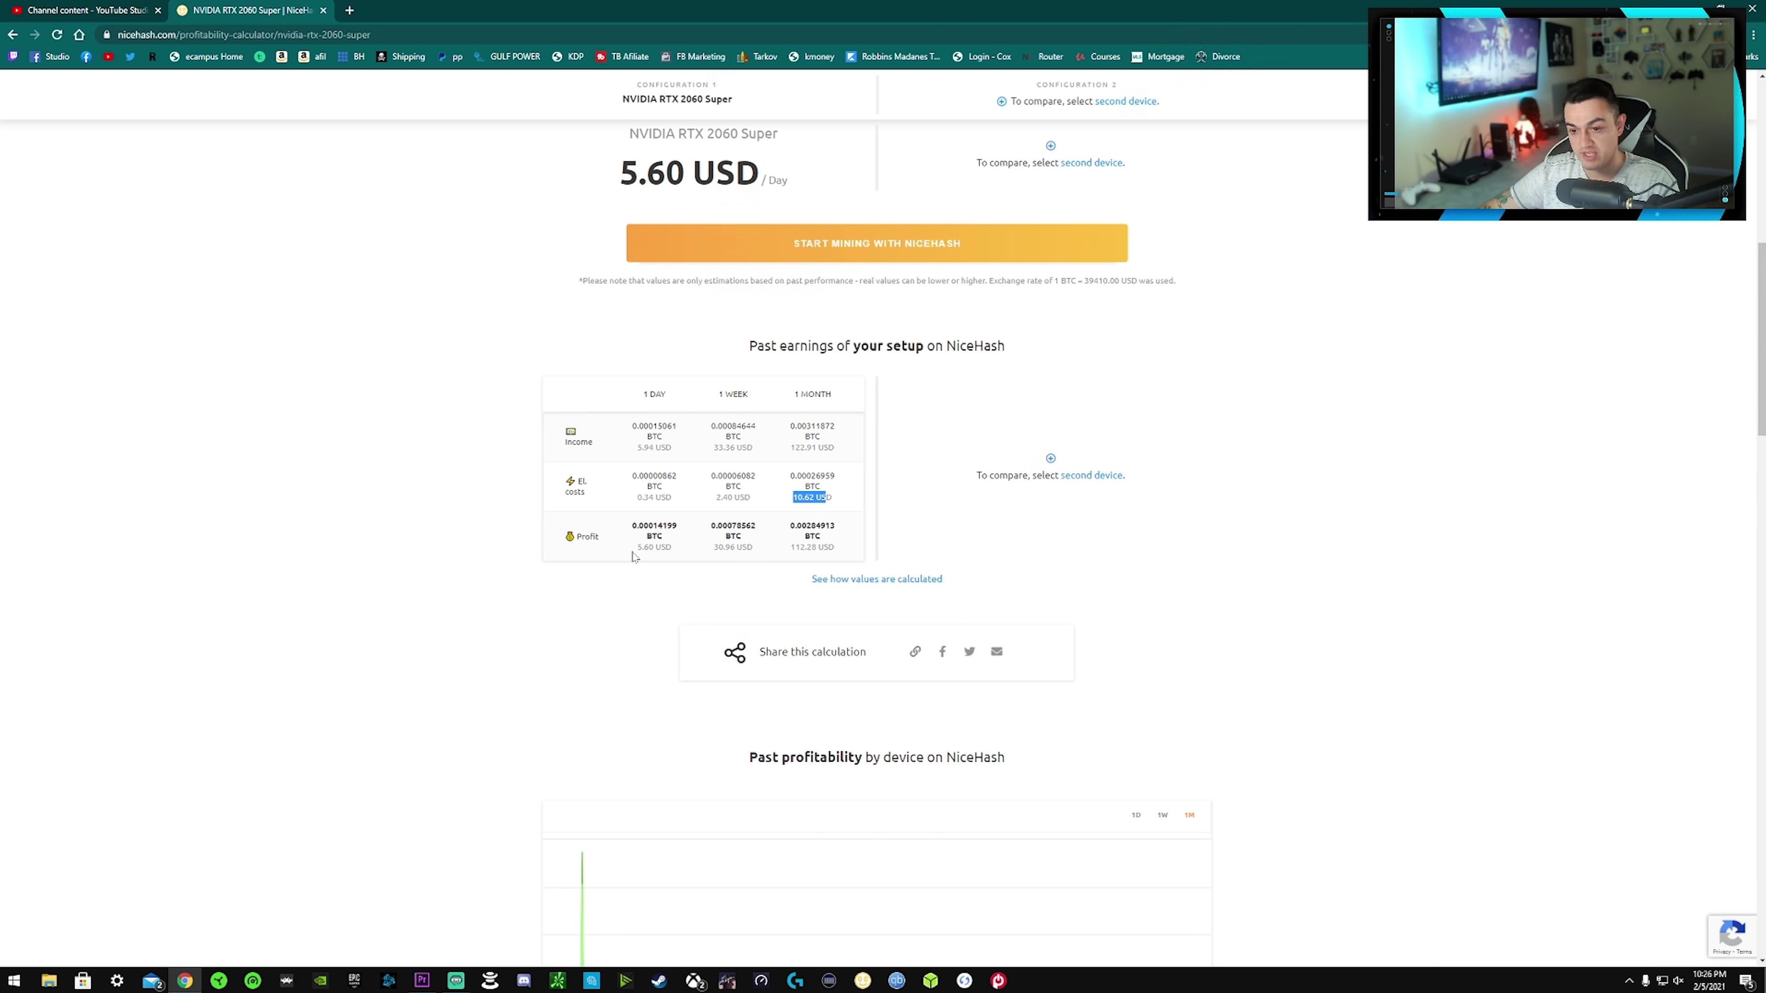
{"action": "scroll", "coordinate": [633, 560], "scroll_direction": "up", "scroll_amount": 10}
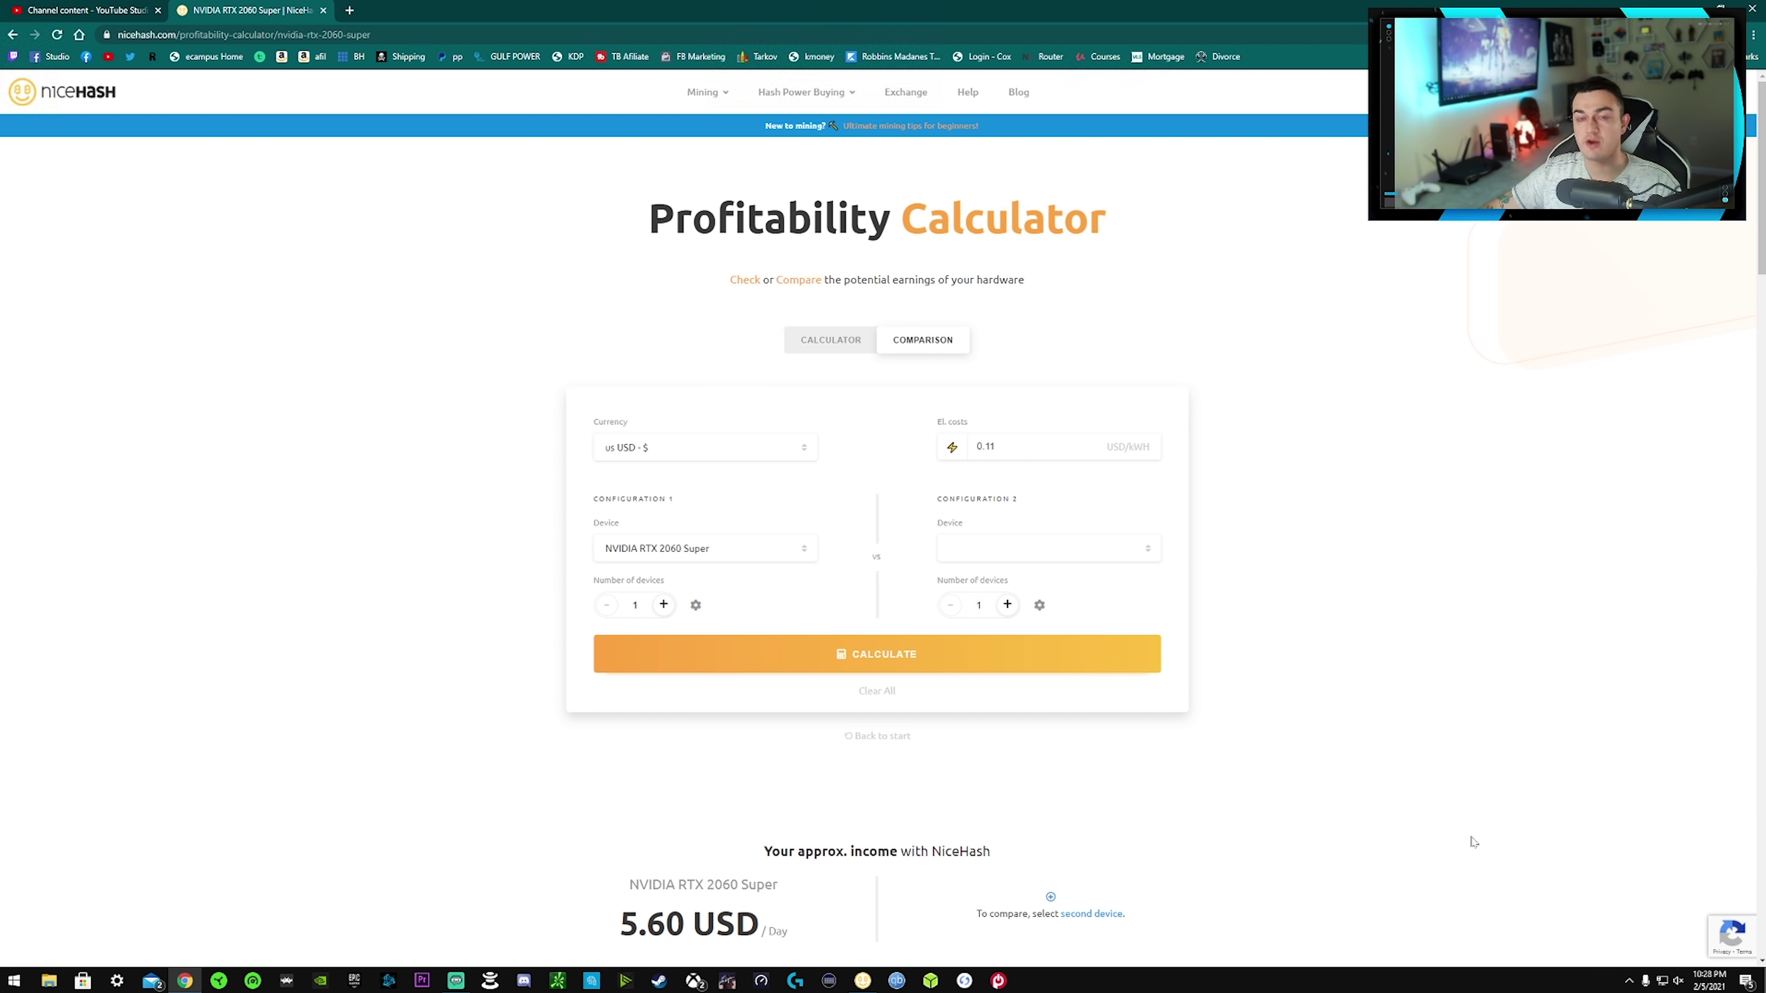
{"action": "left_click", "coordinate": [1630, 981]}
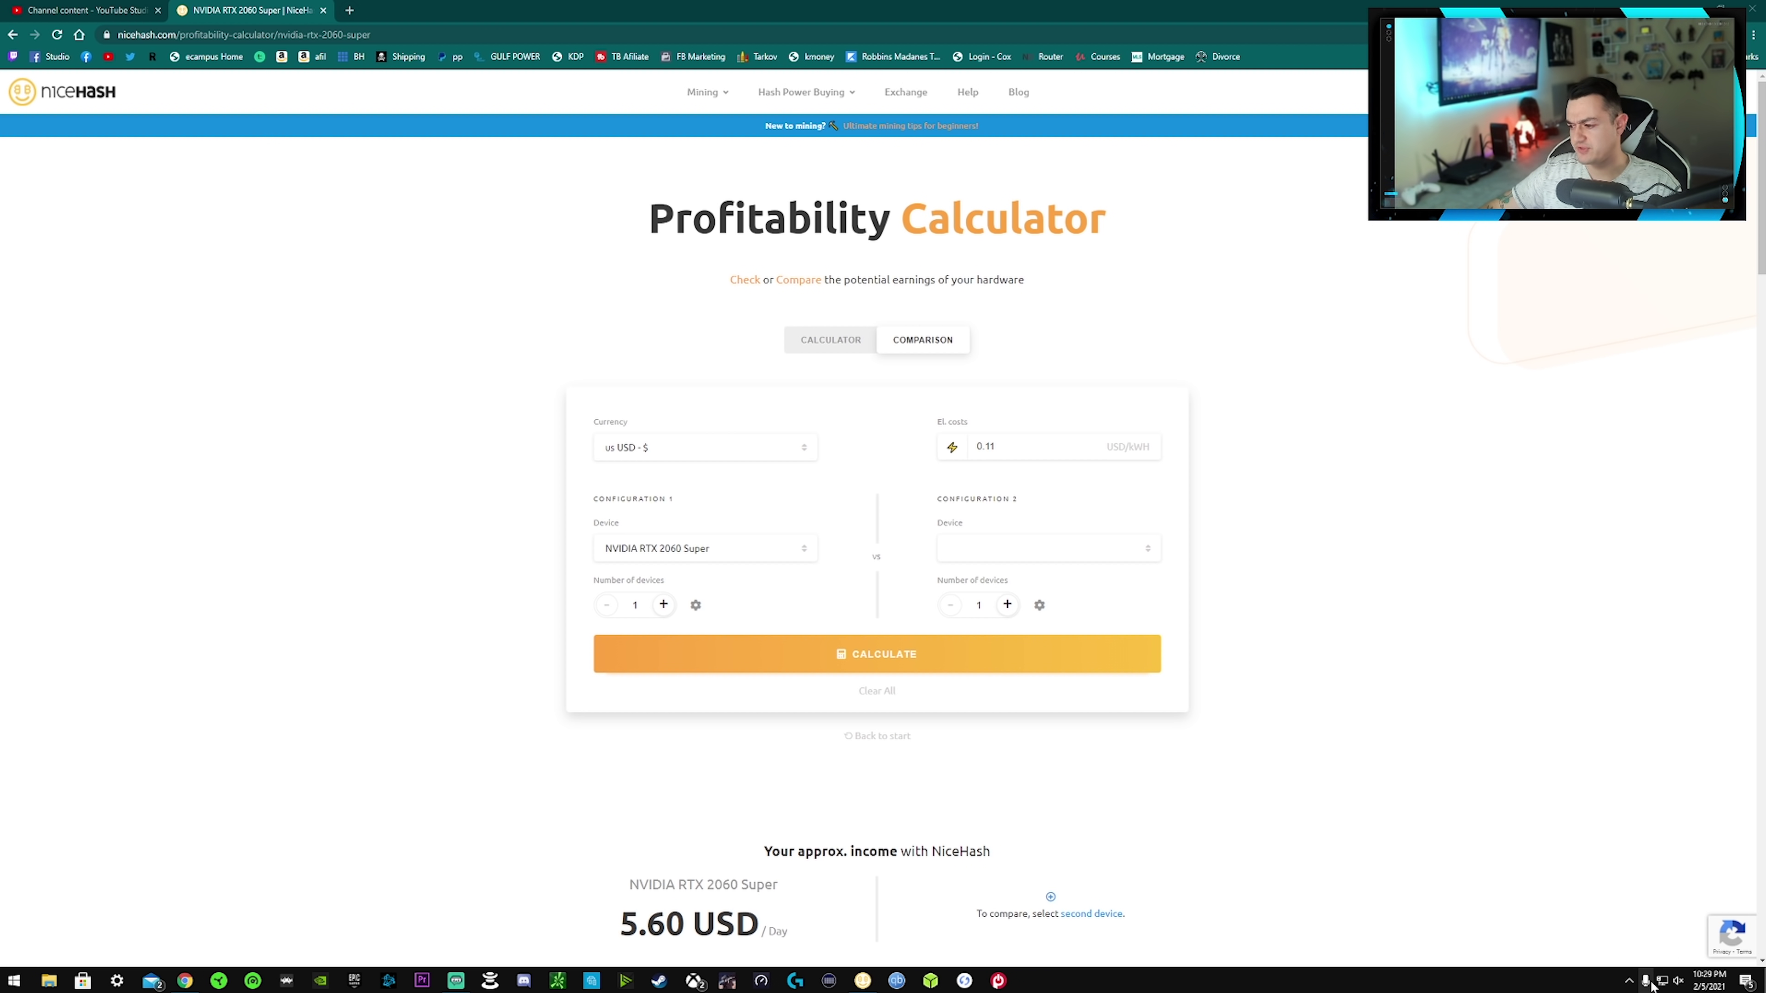
{"action": "right_click", "coordinate": [1588, 984]}
{"action": "right_click", "coordinate": [1530, 988]}
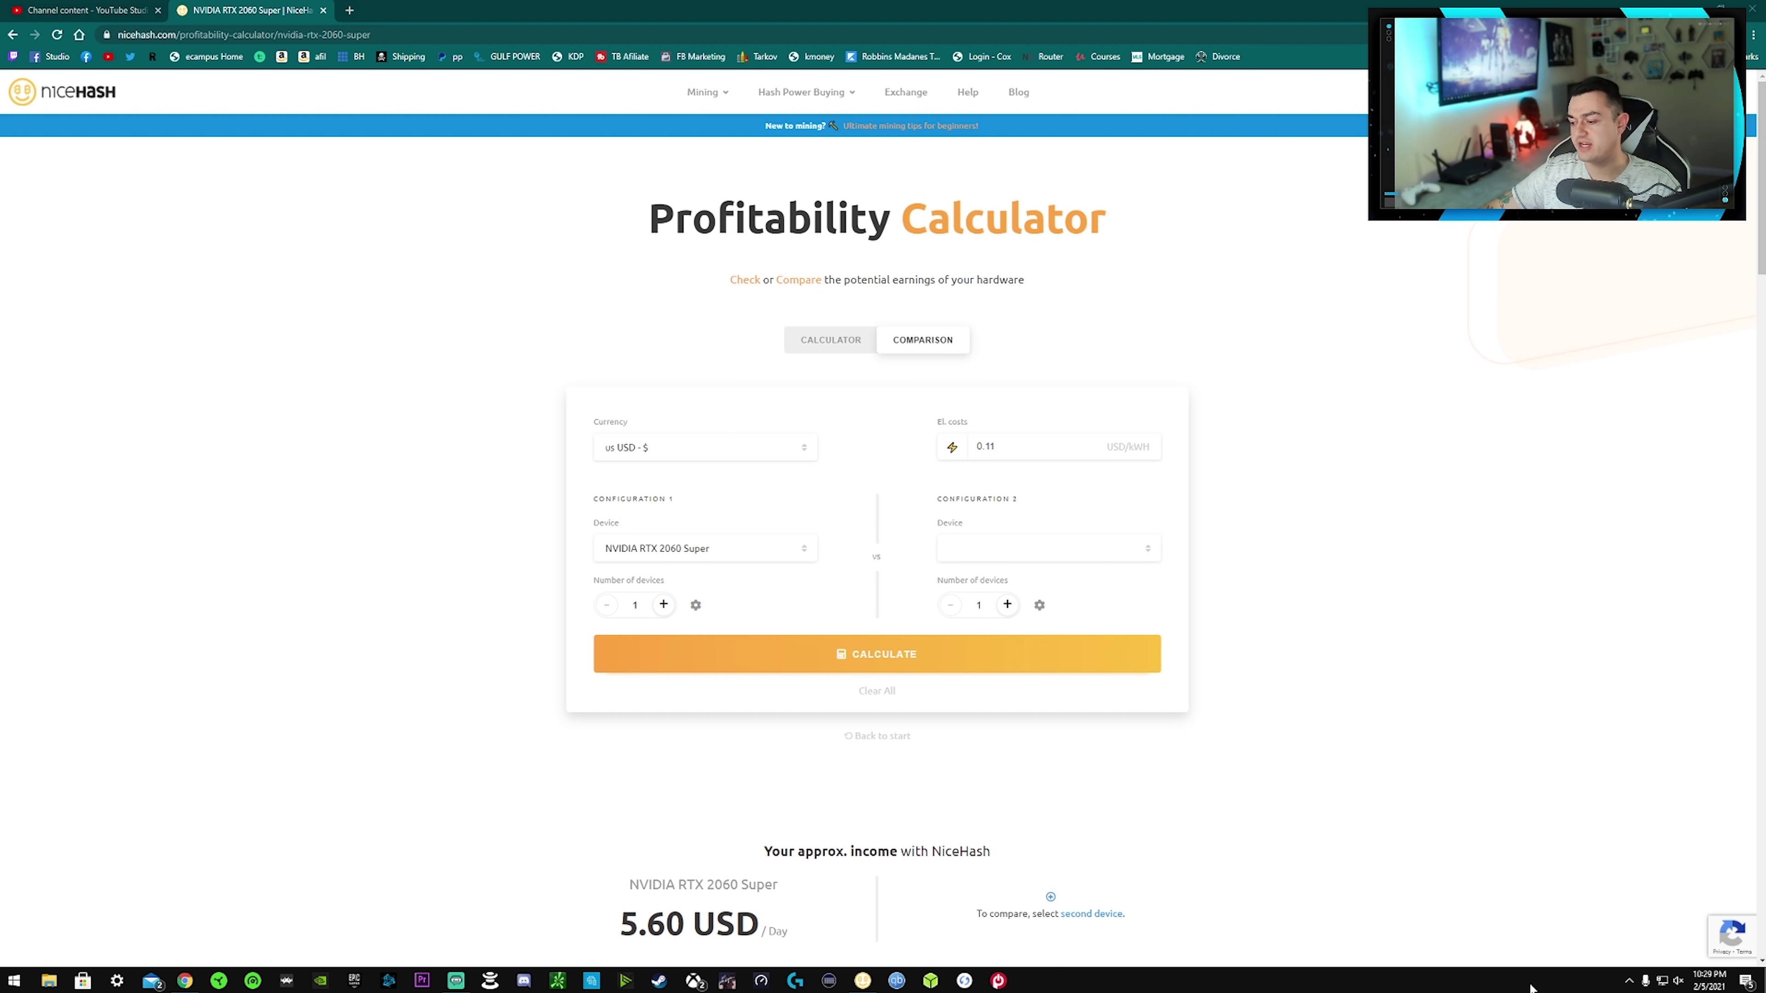
{"action": "right_click", "coordinate": [1530, 988]}
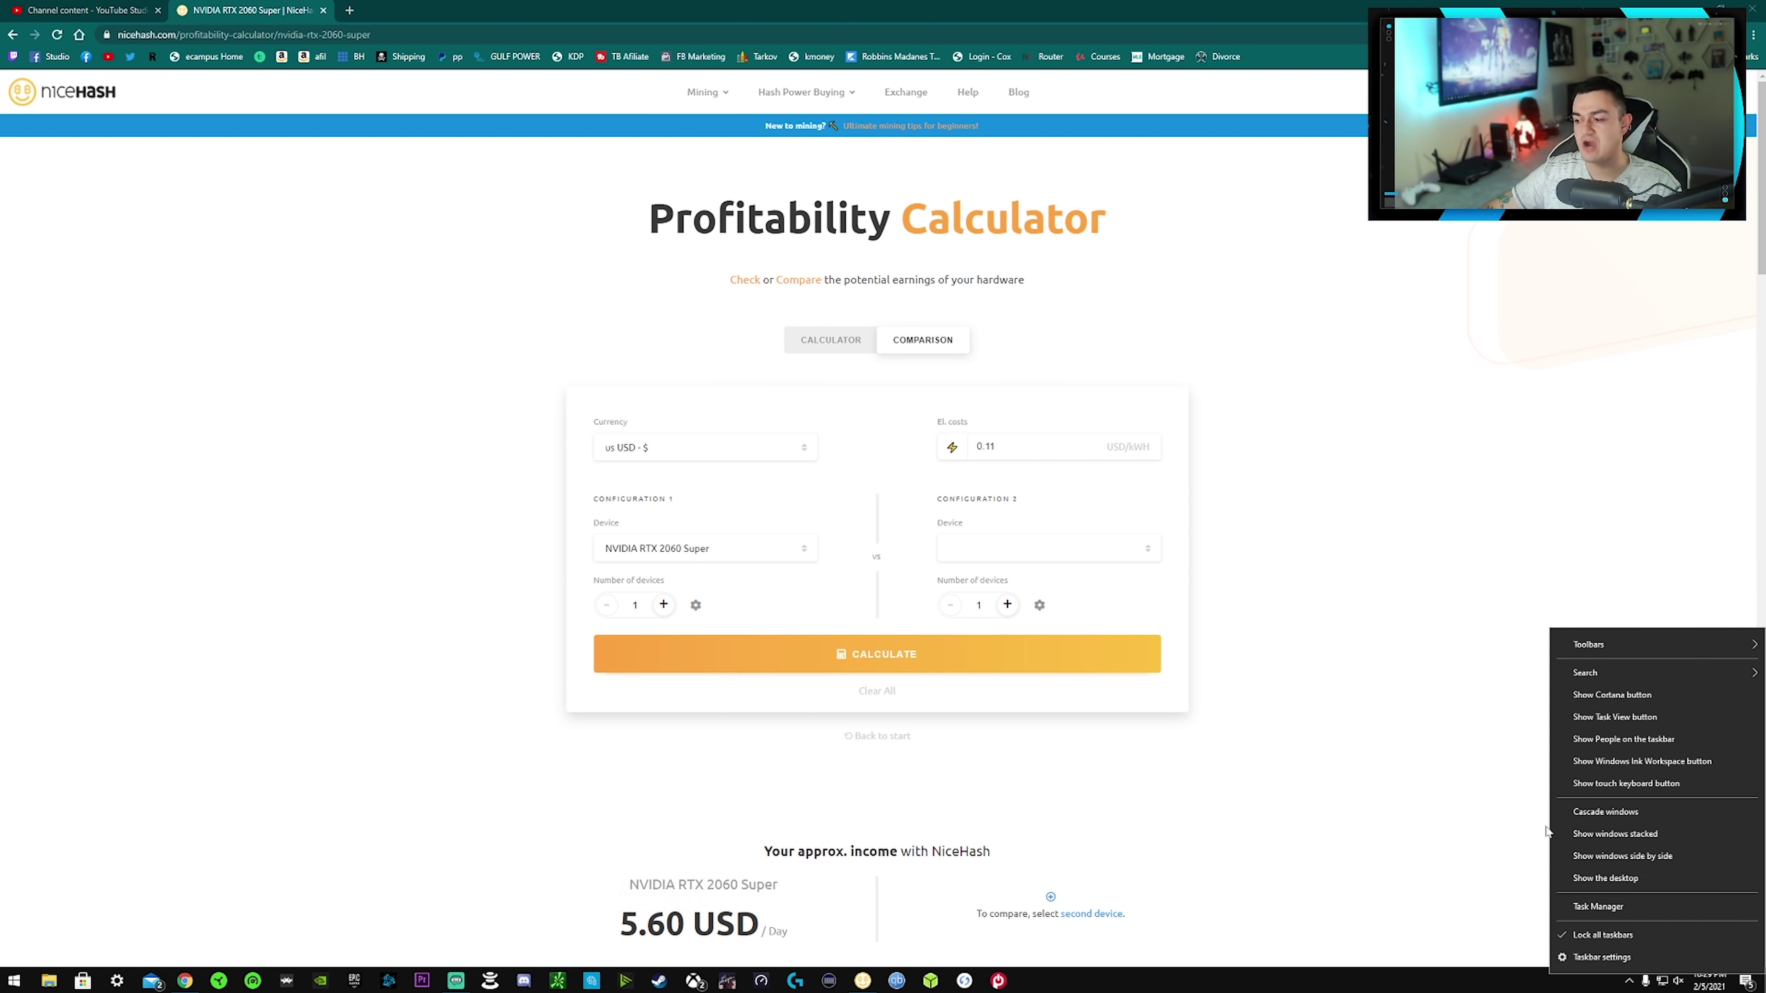
{"action": "left_click", "coordinate": [1499, 829]}
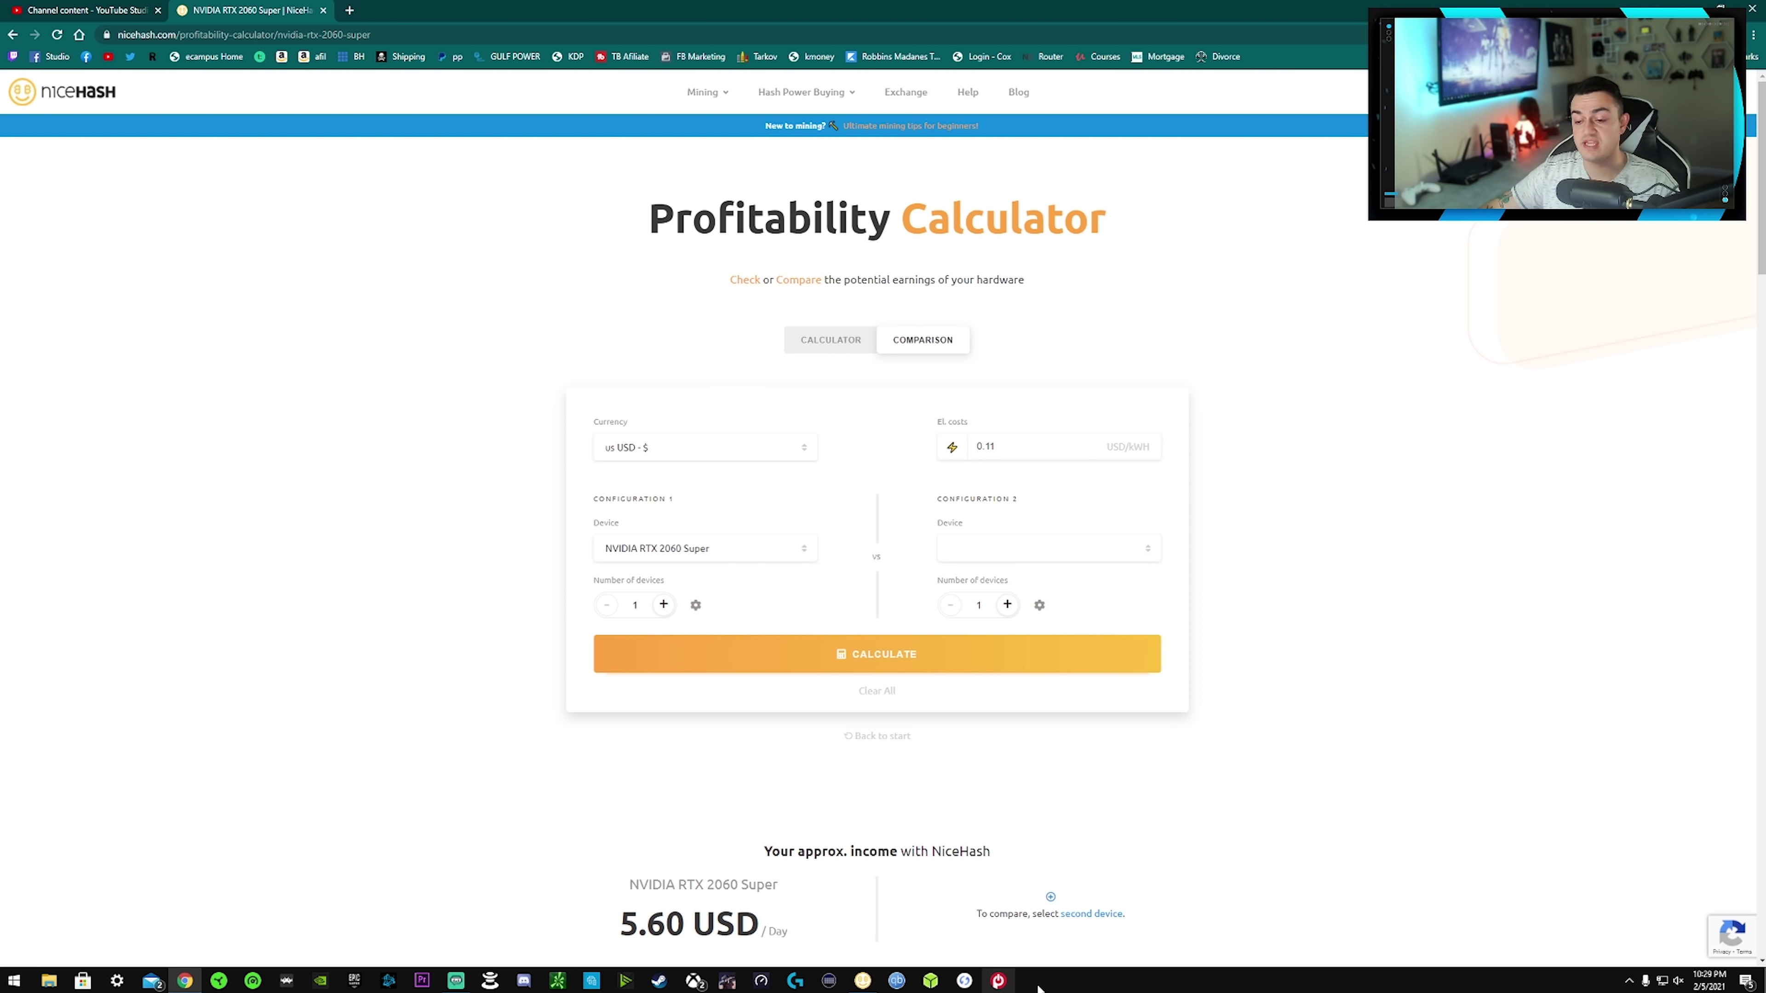
Bring up the NiceHash Miner window, reposition it, and minimise Chrome to the desktop.
{"action": "left_click", "coordinate": [932, 979]}
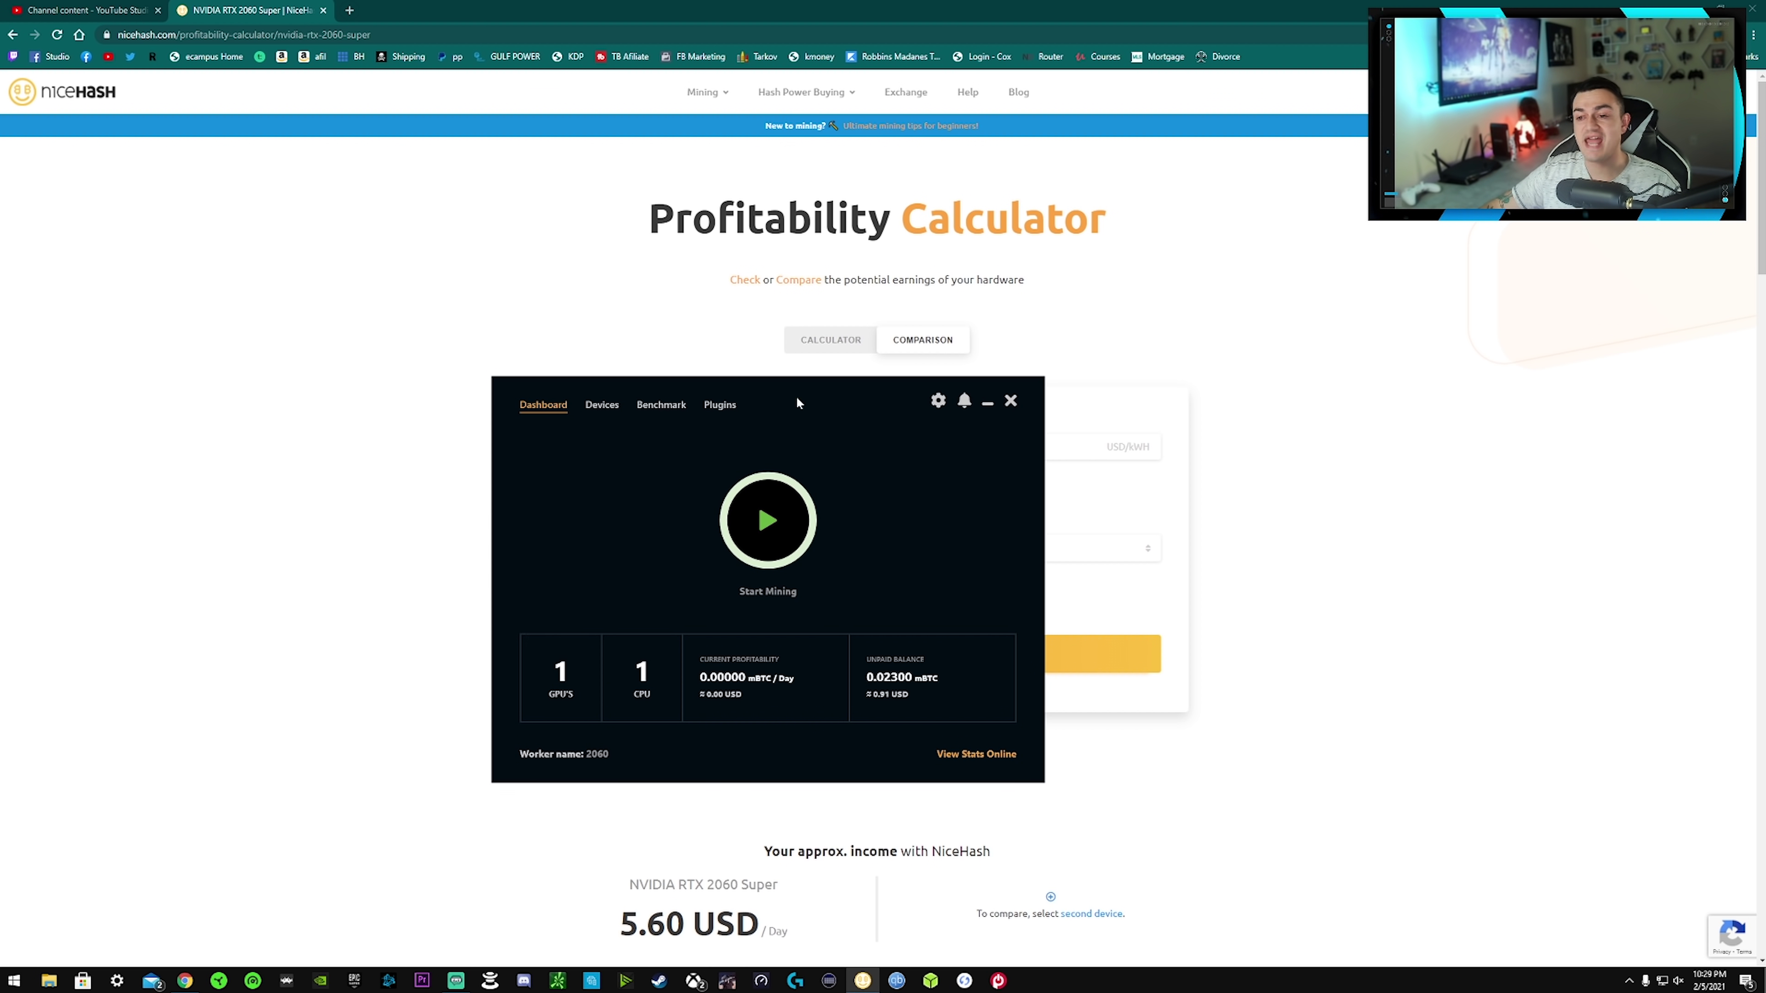
{"action": "left_click_drag", "start_coordinate": [794, 402], "coordinate": [838, 406]}
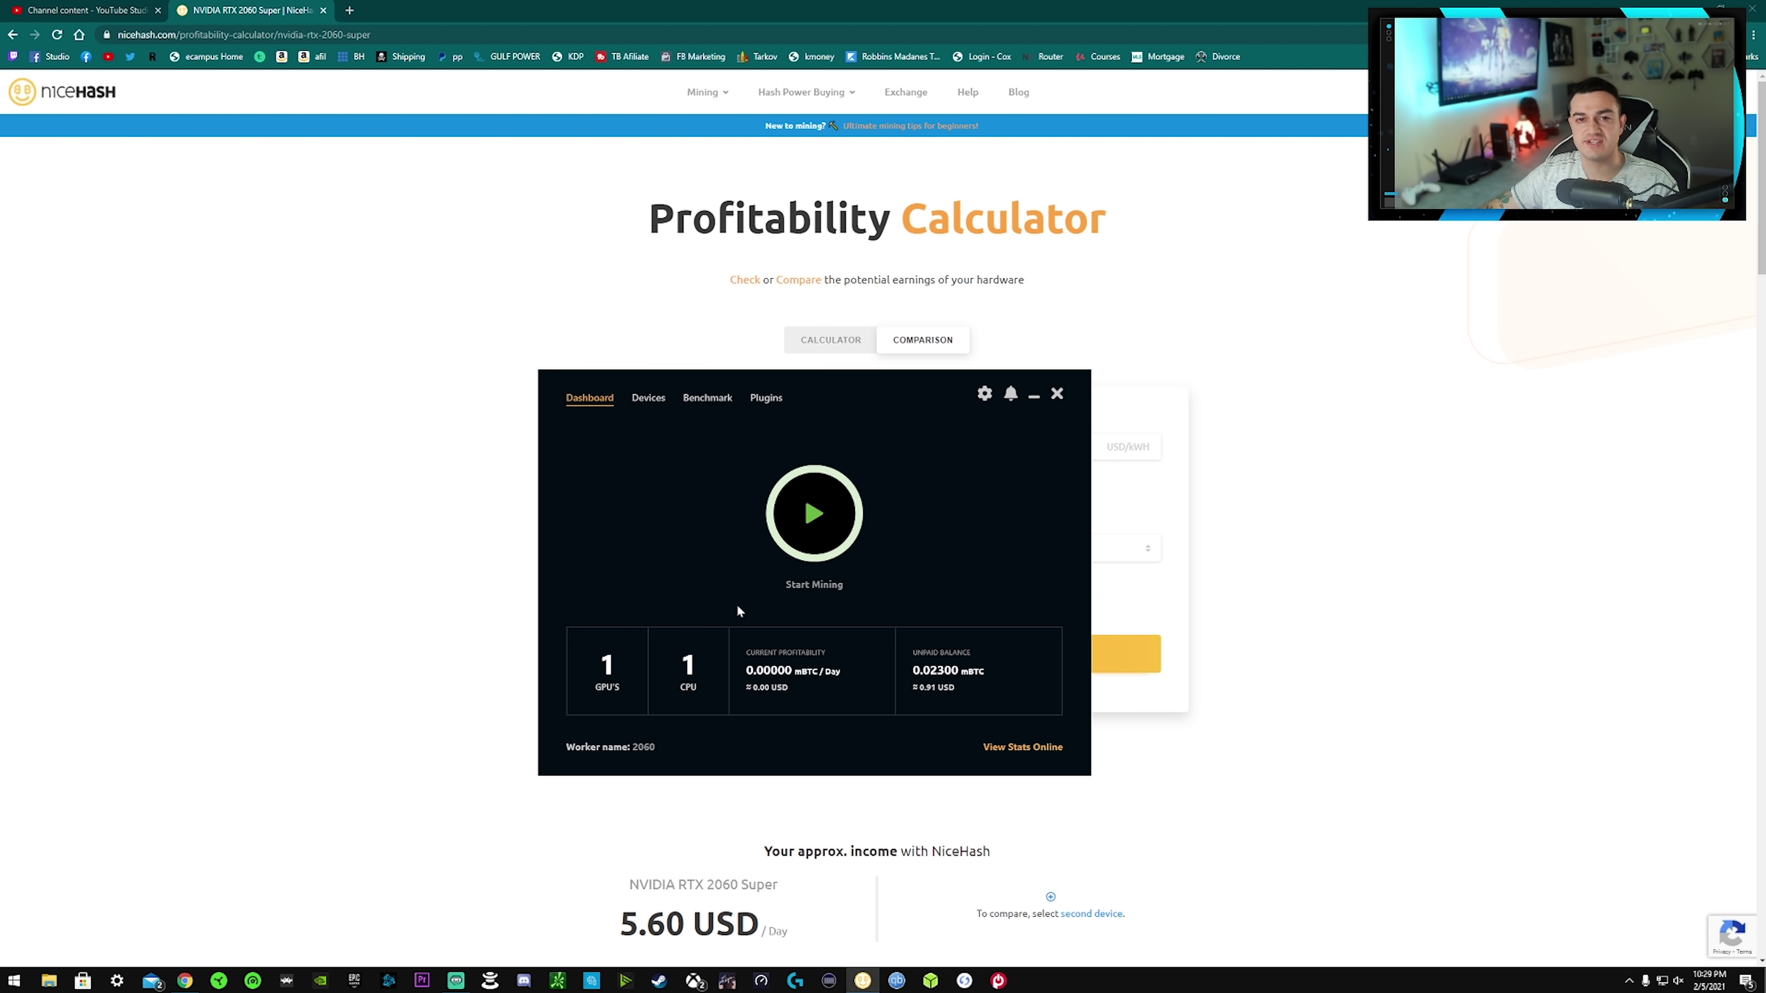
{"action": "mouse_move", "coordinate": [837, 405]}
{"action": "left_mouse_down"}
{"action": "mouse_move", "coordinate": [774, 466]}
{"action": "mouse_move", "coordinate": [857, 379]}
{"action": "left_mouse_up"}
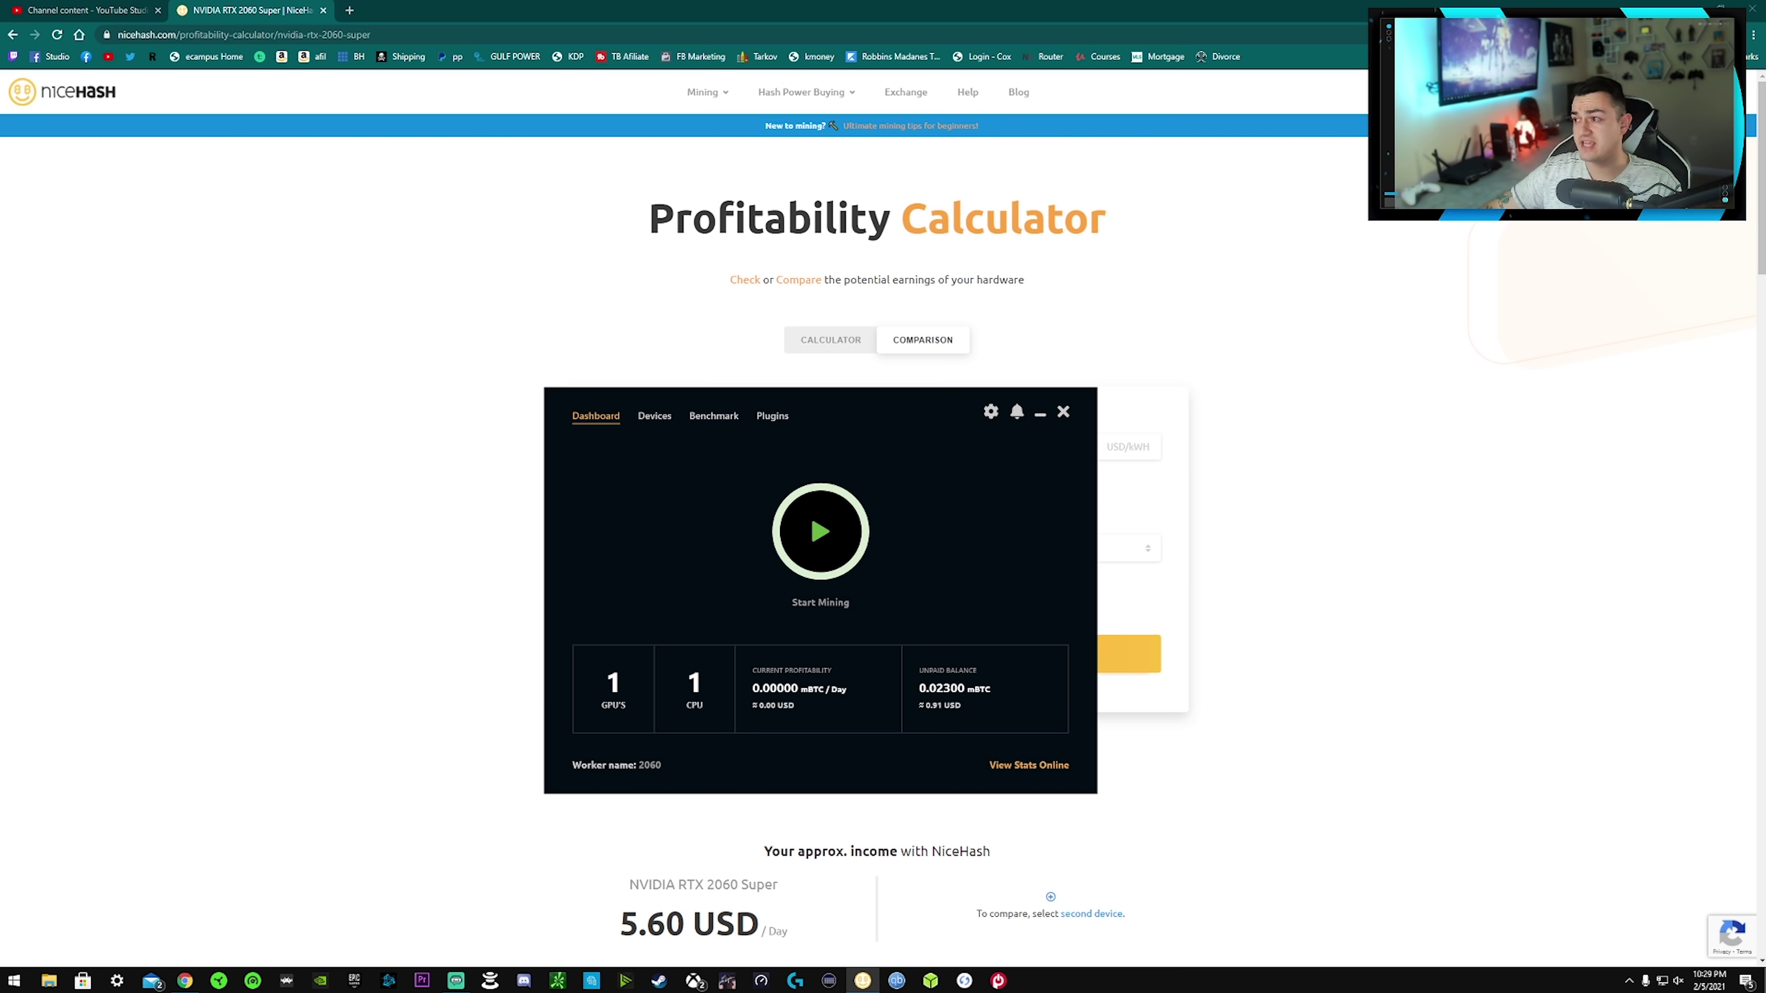
{"action": "left_click", "coordinate": [1689, 5]}
{"action": "left_click_drag", "start_coordinate": [835, 407], "coordinate": [926, 371]}
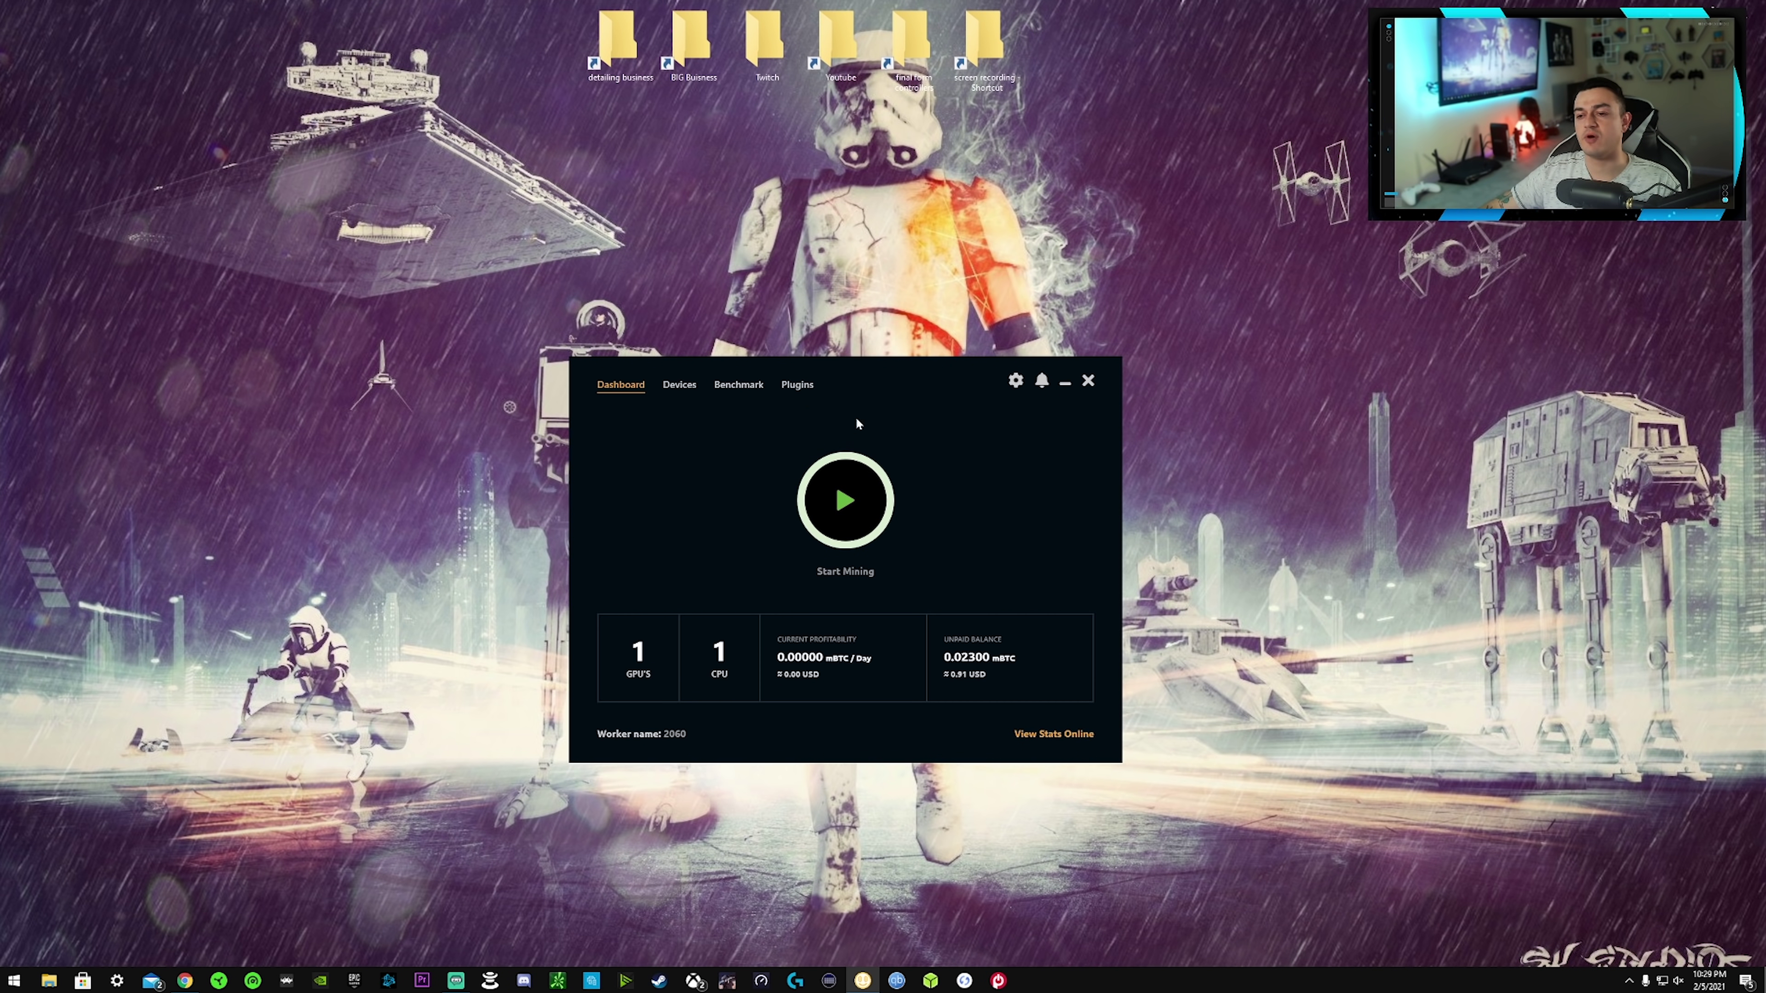
Reposition the miner window and review its Benchmark, Devices and Dashboard tabs.
{"action": "left_click_drag", "start_coordinate": [855, 426], "coordinate": [821, 375]}
{"action": "left_click_drag", "start_coordinate": [992, 364], "coordinate": [901, 344]}
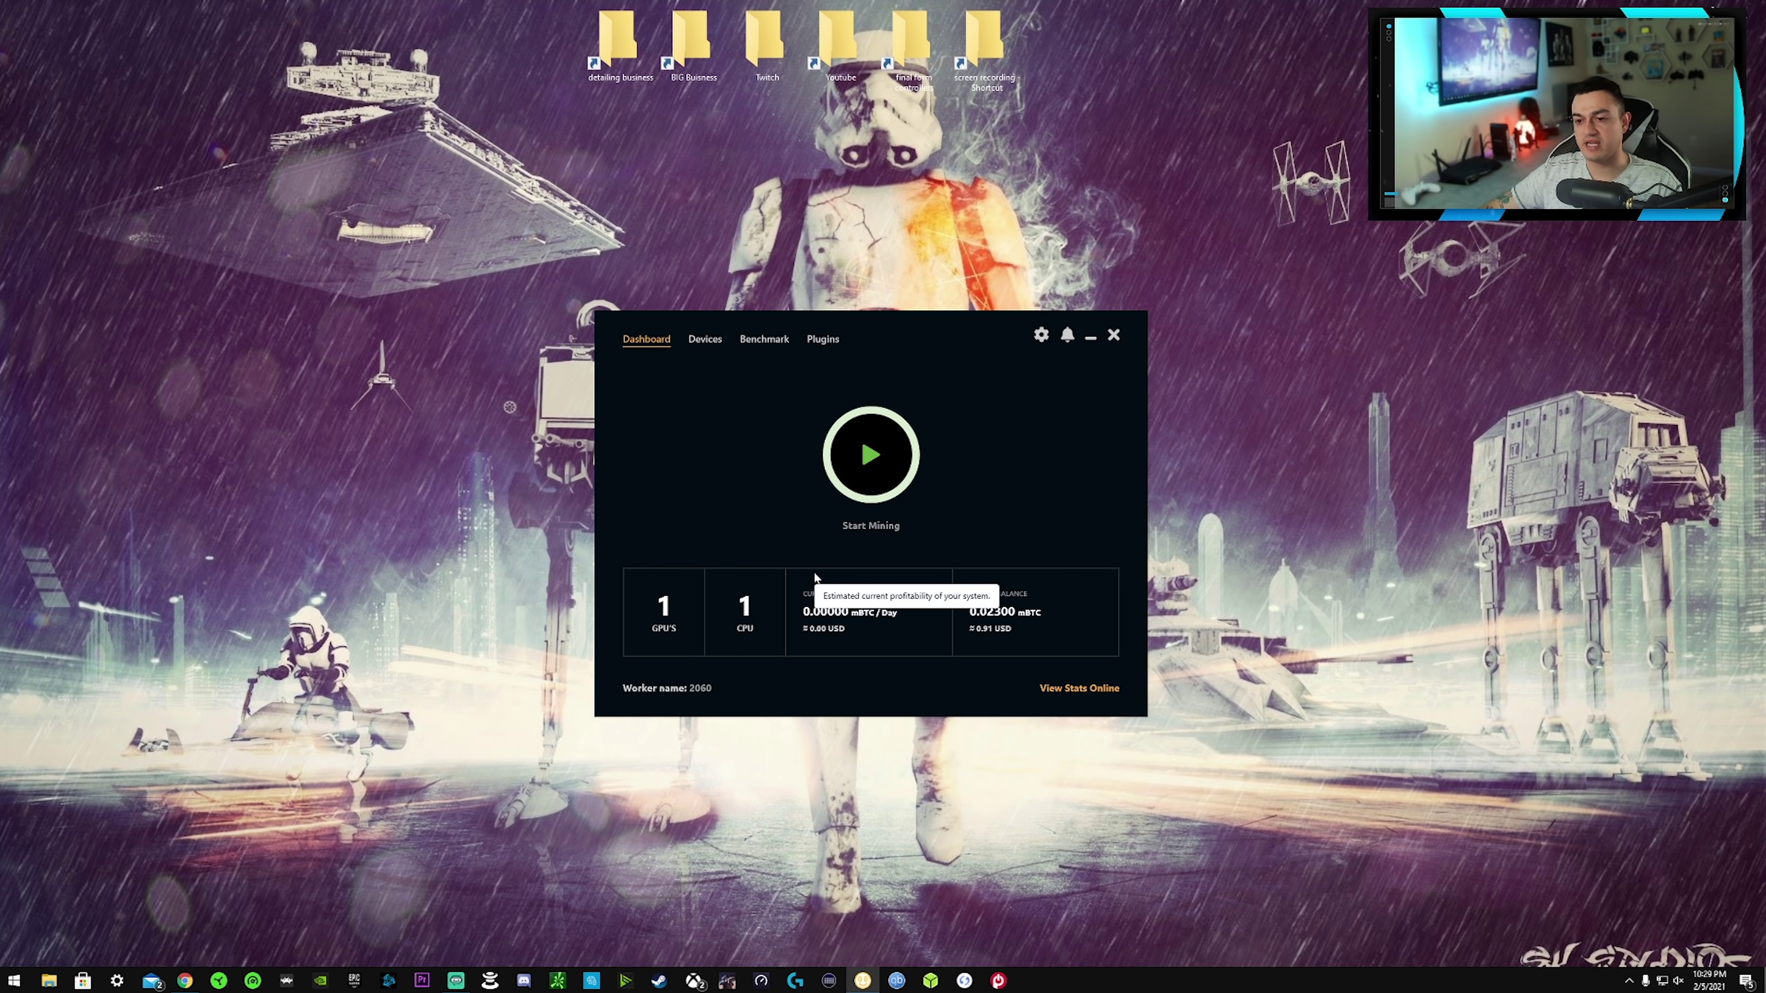
{"action": "left_click", "coordinate": [764, 339]}
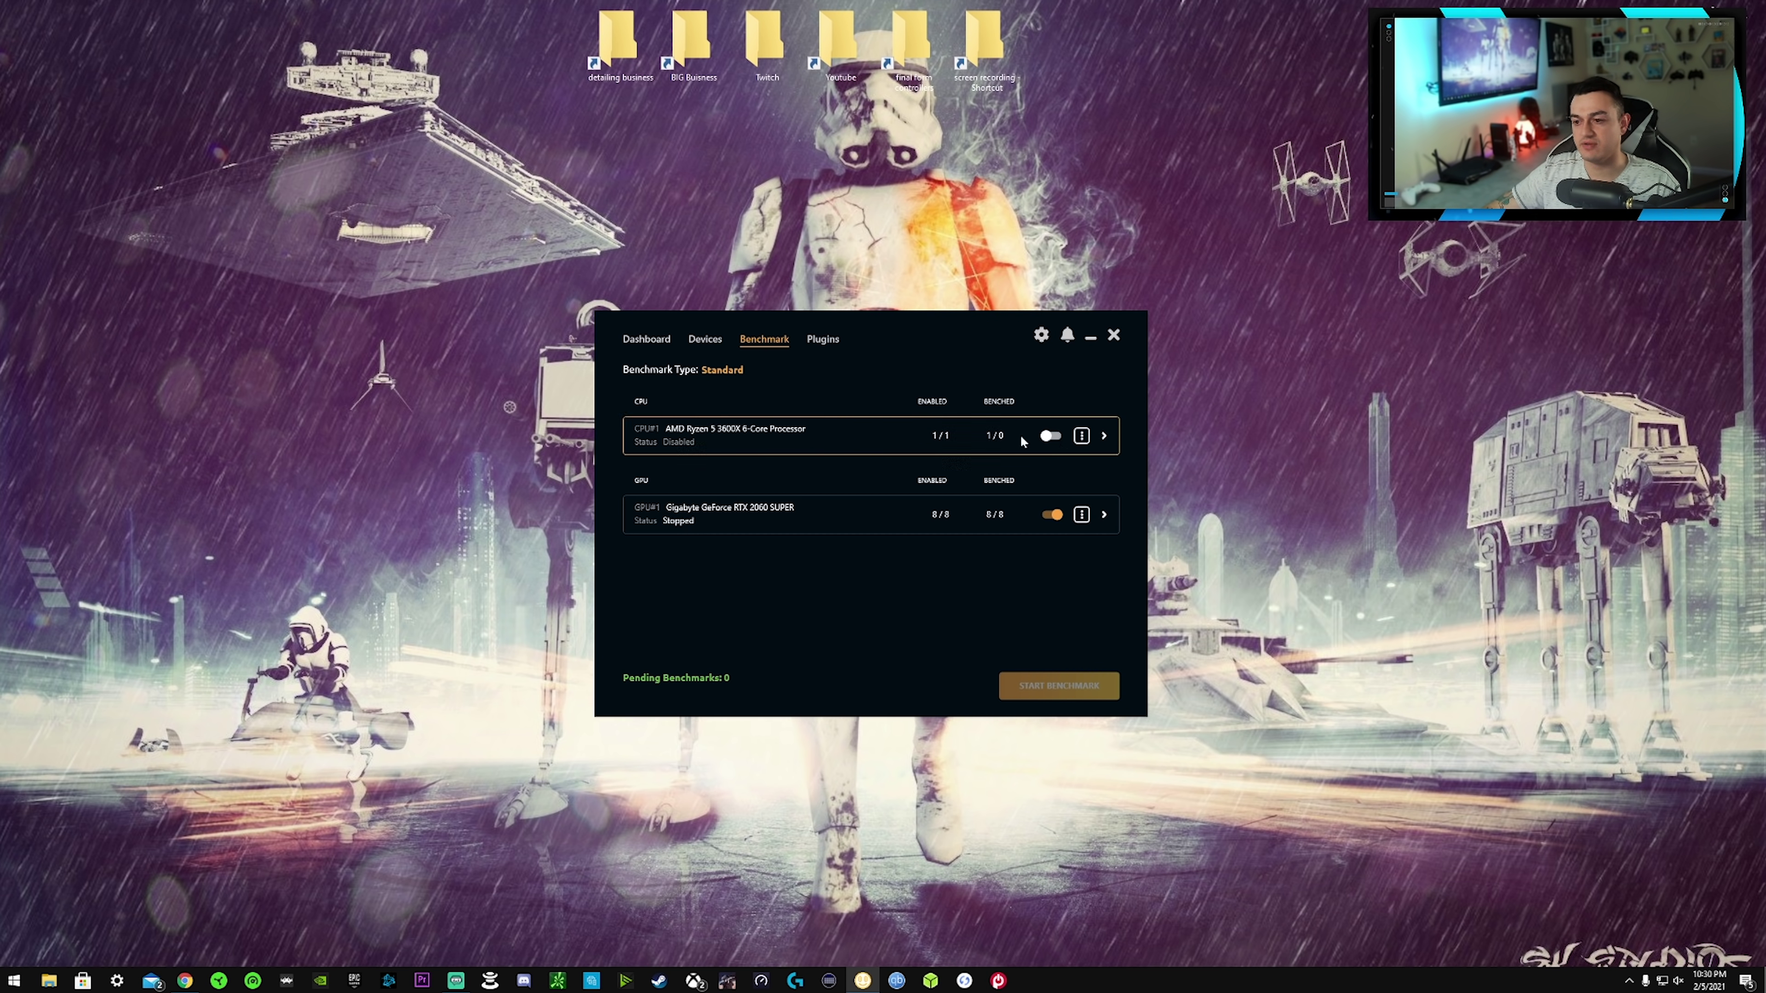
{"action": "left_click", "coordinate": [704, 343]}
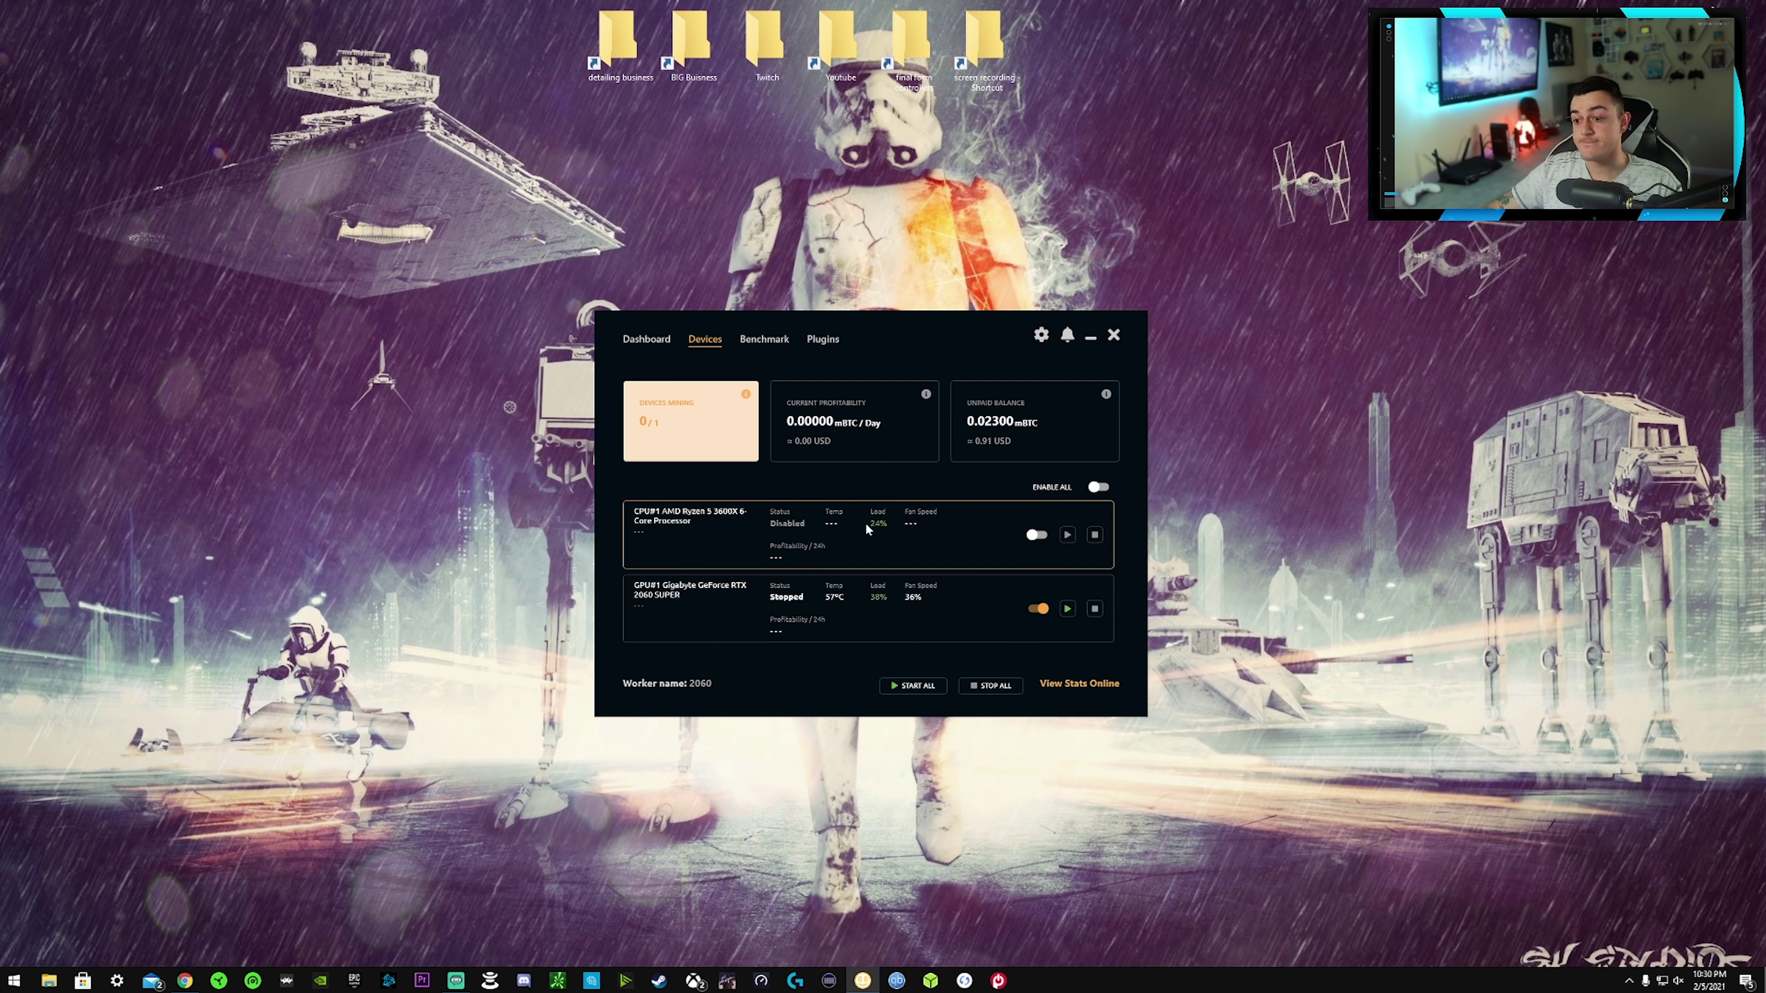
{"action": "left_click", "coordinate": [646, 339]}
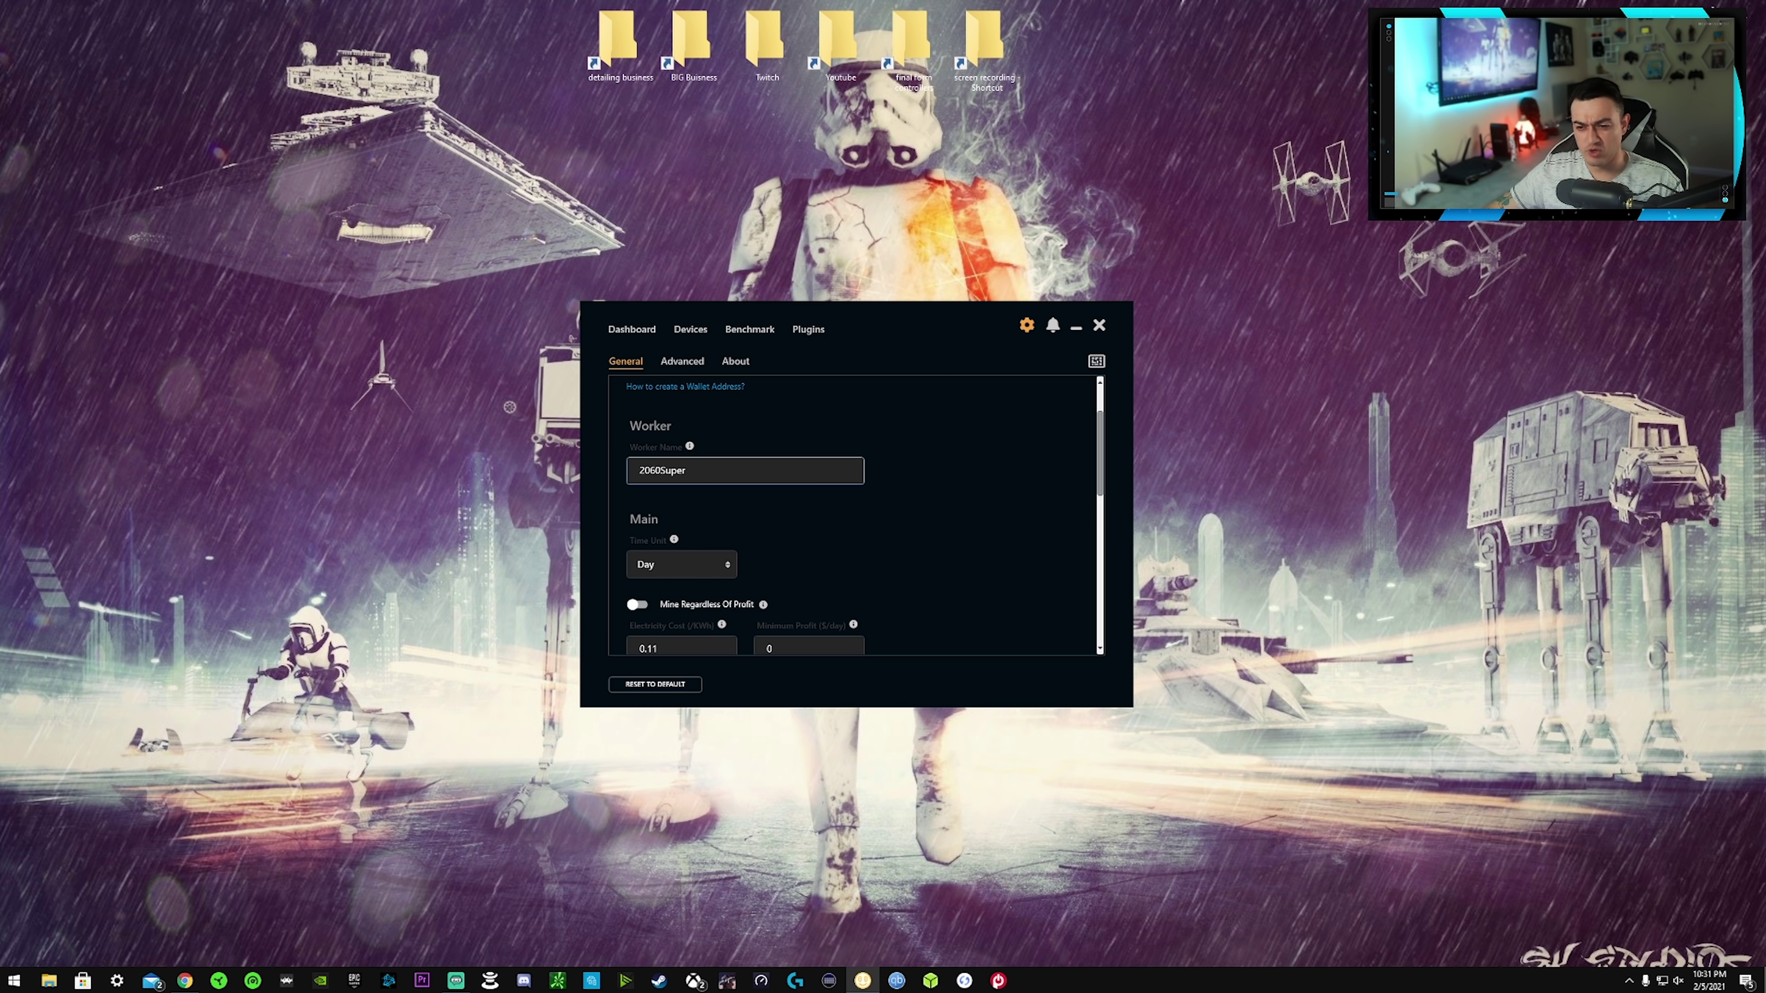
{"action": "scroll", "coordinate": [732, 496], "scroll_direction": "down", "scroll_amount": 1}
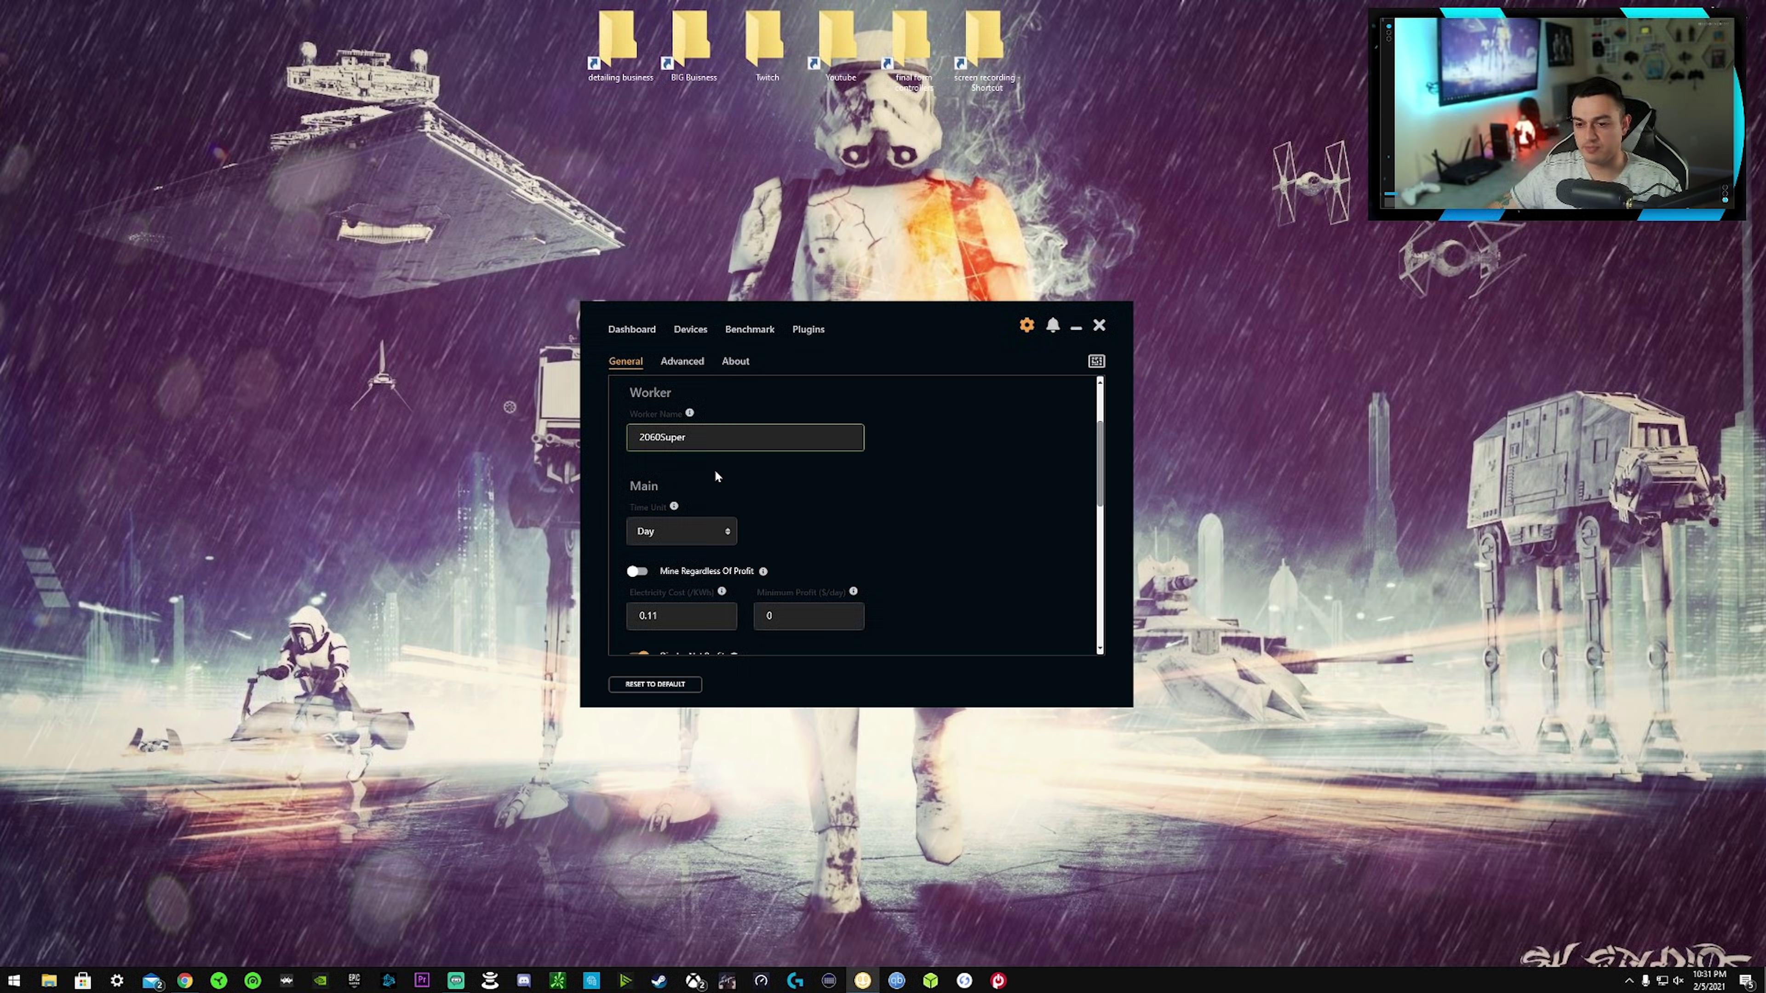
{"action": "scroll", "coordinate": [716, 476], "scroll_direction": "down", "scroll_amount": 2}
{"action": "left_click", "coordinate": [681, 466]}
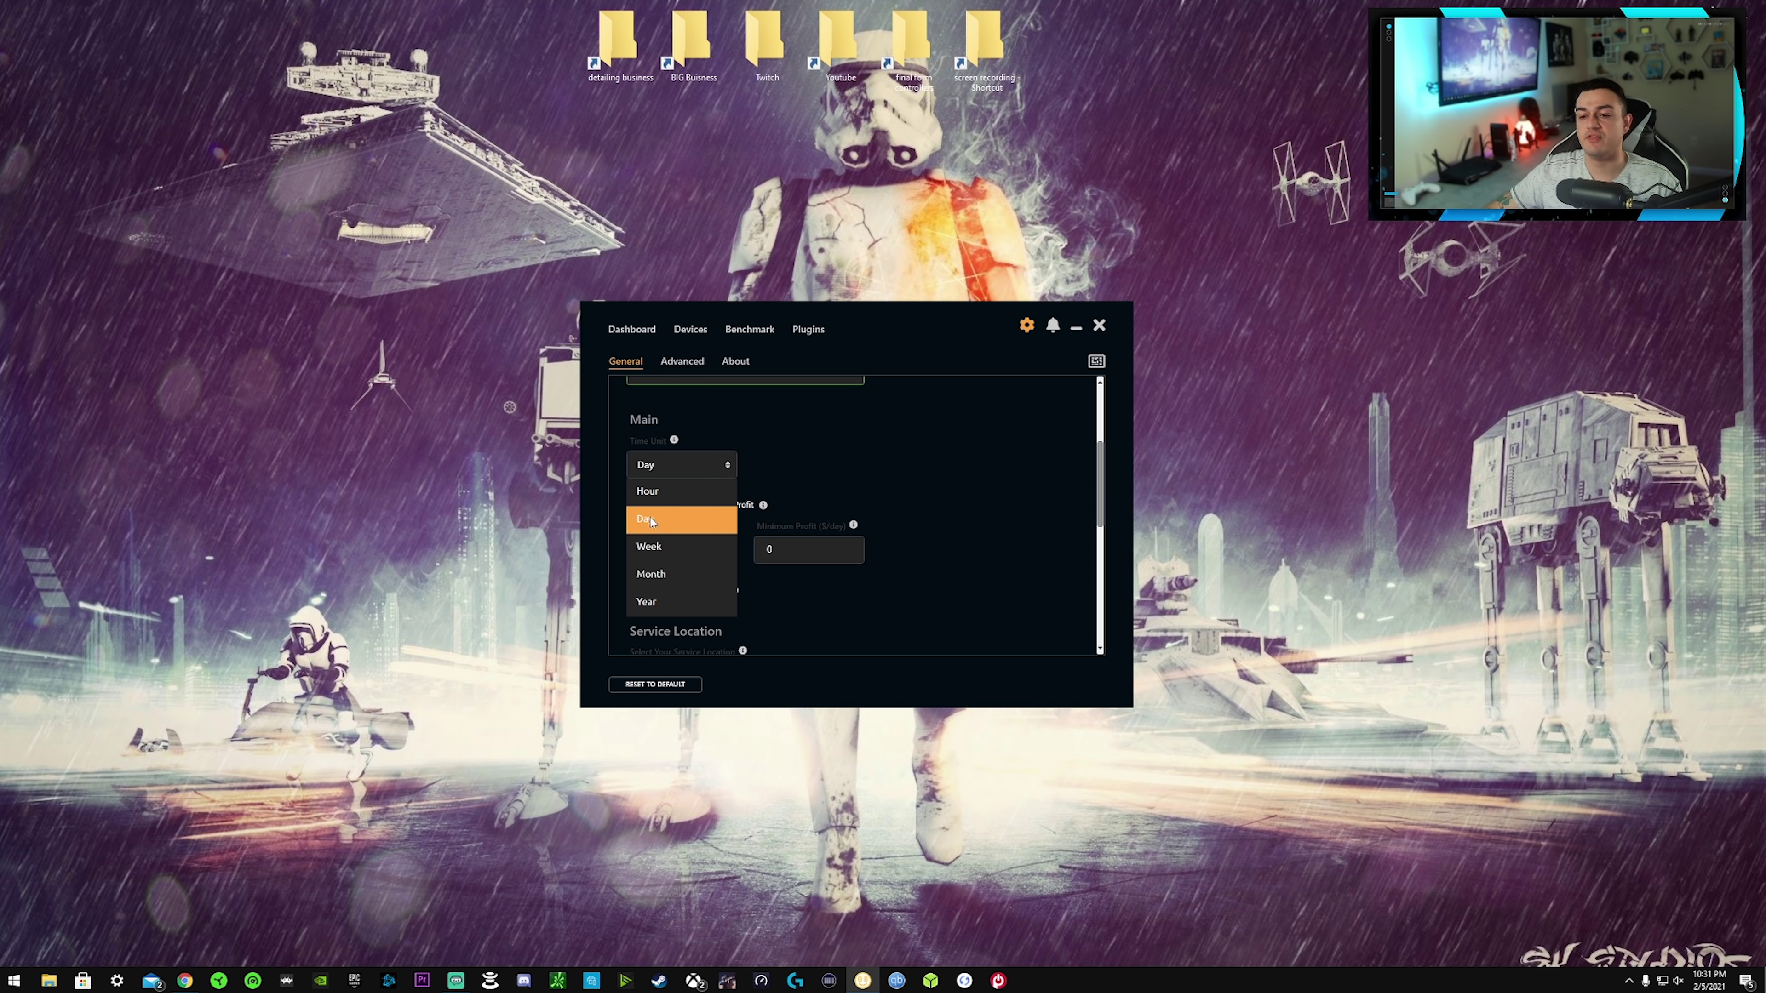
{"action": "left_click", "coordinate": [650, 520]}
{"action": "scroll", "coordinate": [661, 487], "scroll_direction": "down", "scroll_amount": 1}
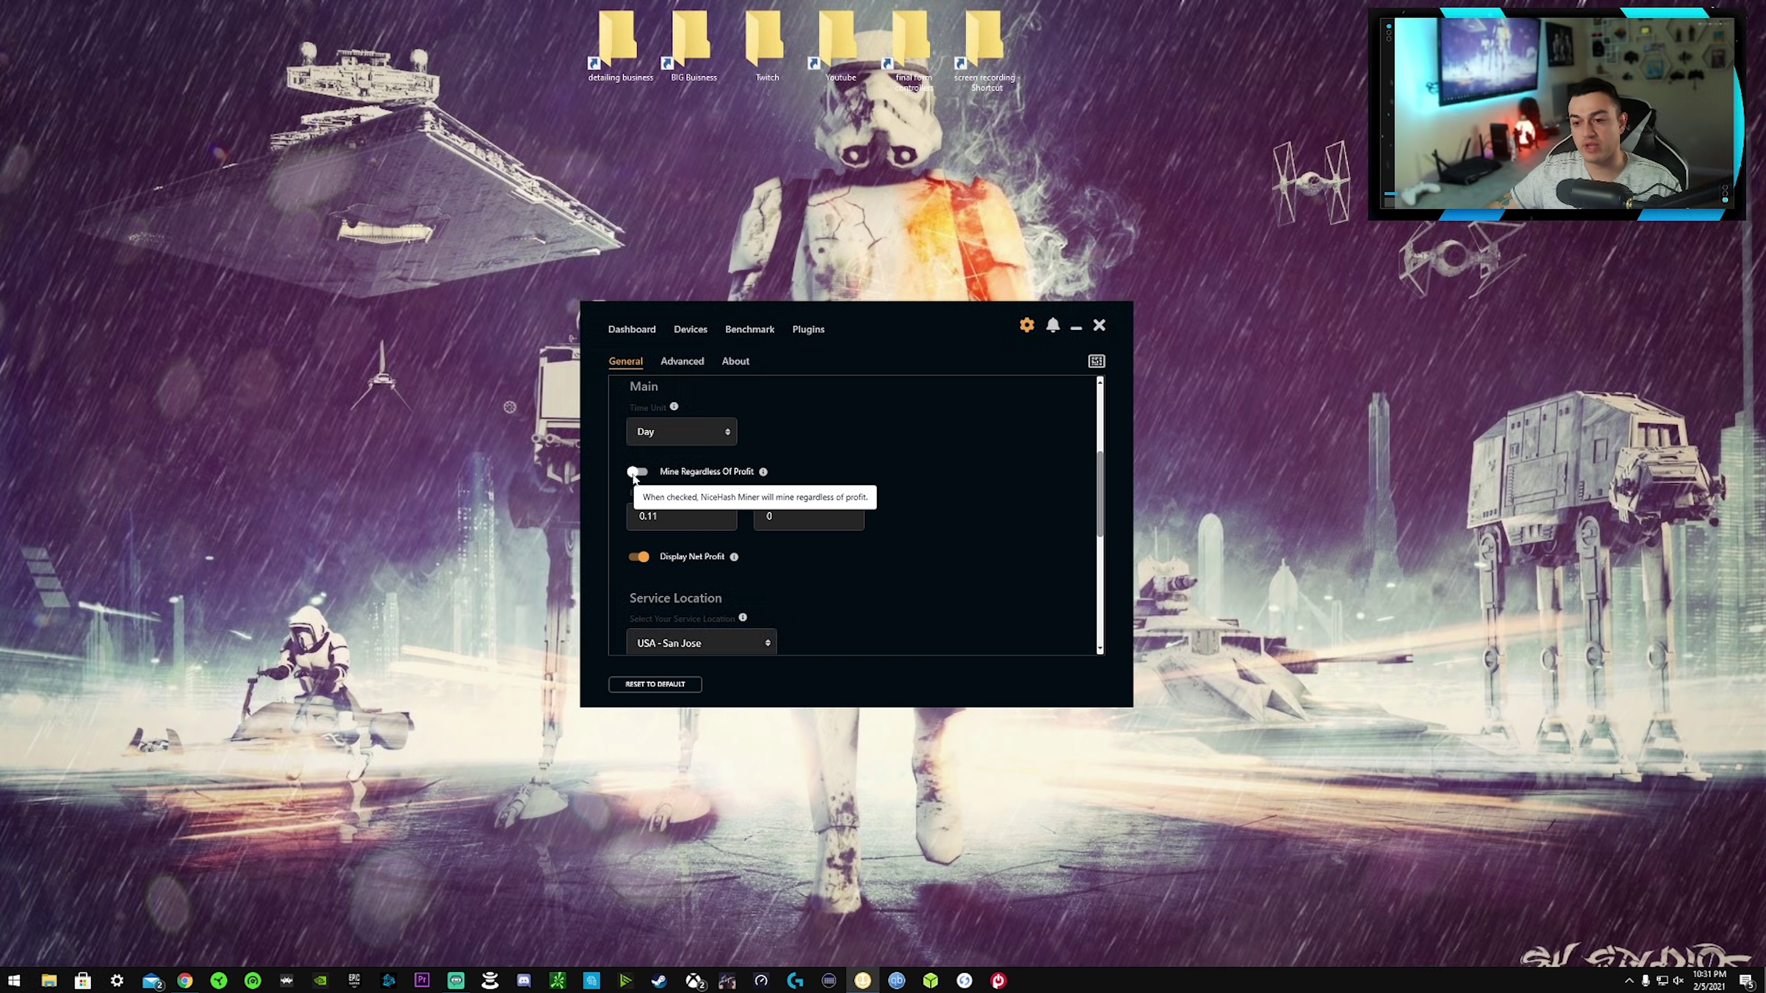
{"action": "scroll", "coordinate": [630, 477], "scroll_direction": "down", "scroll_amount": 1}
{"action": "left_click", "coordinate": [637, 482]}
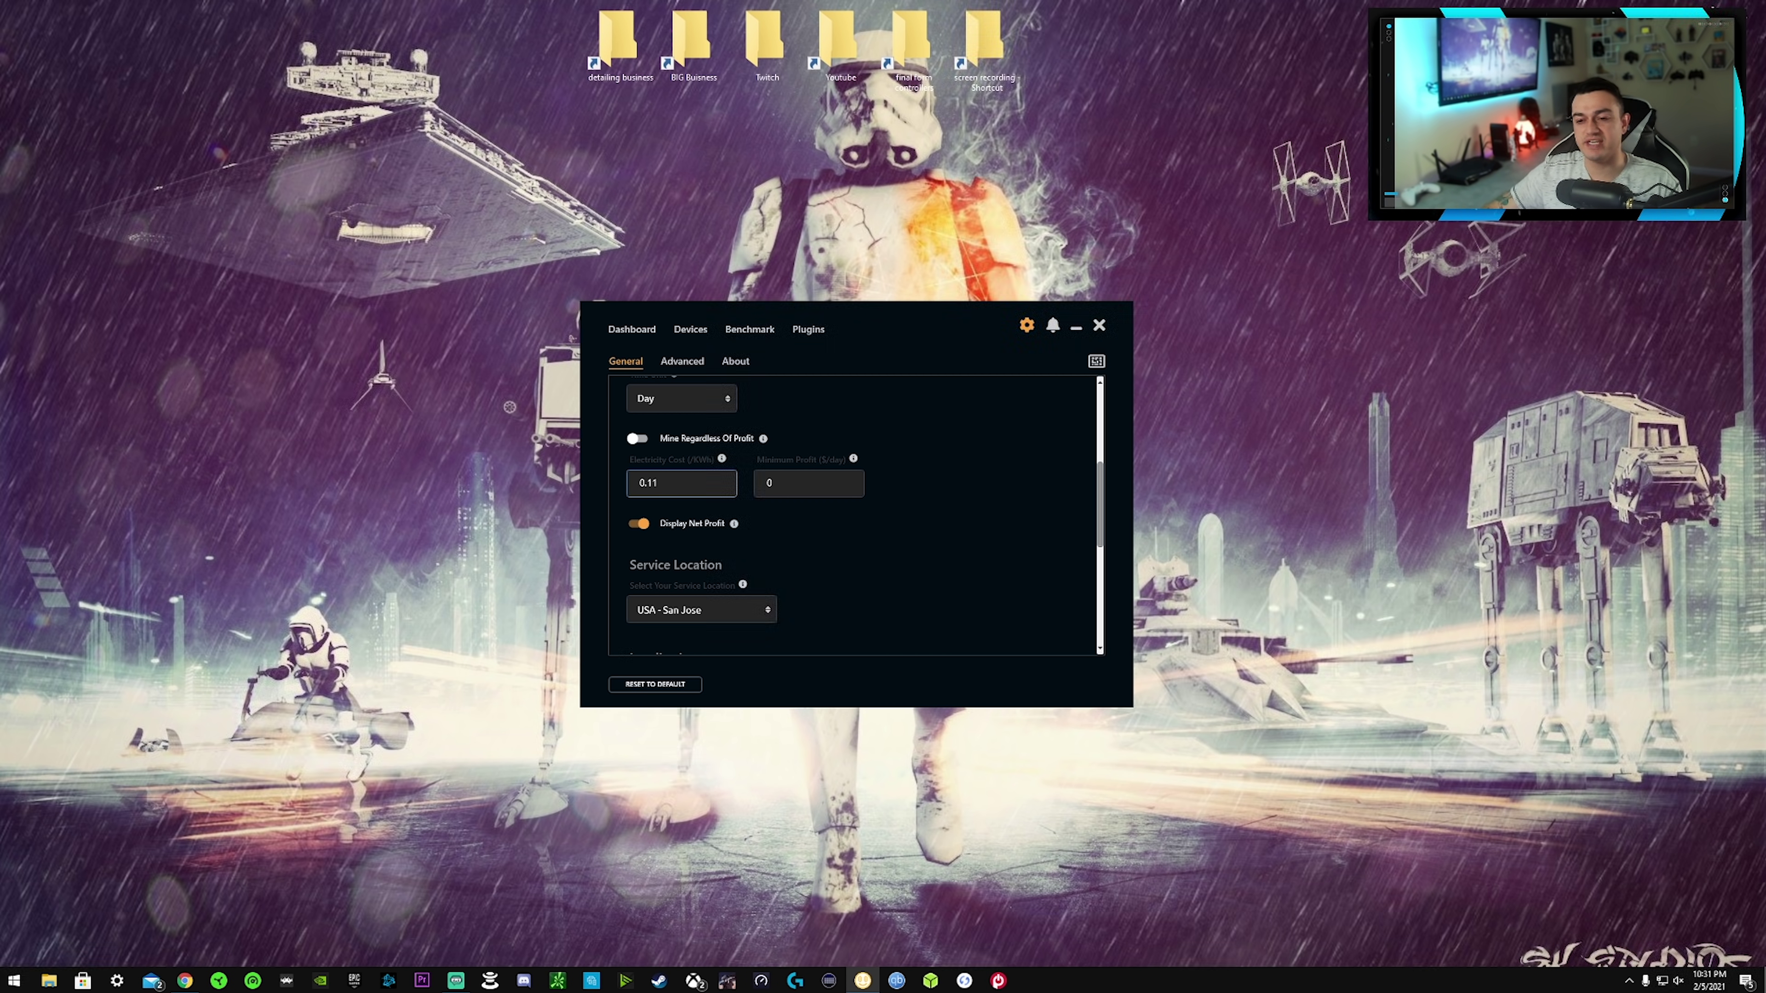
Enter 0.11 as the Electricity Cost (/kWh) and confirm it.
{"action": "left_click_drag", "start_coordinate": [659, 483], "coordinate": [600, 498]}
{"action": "type", "text": "0.11"}
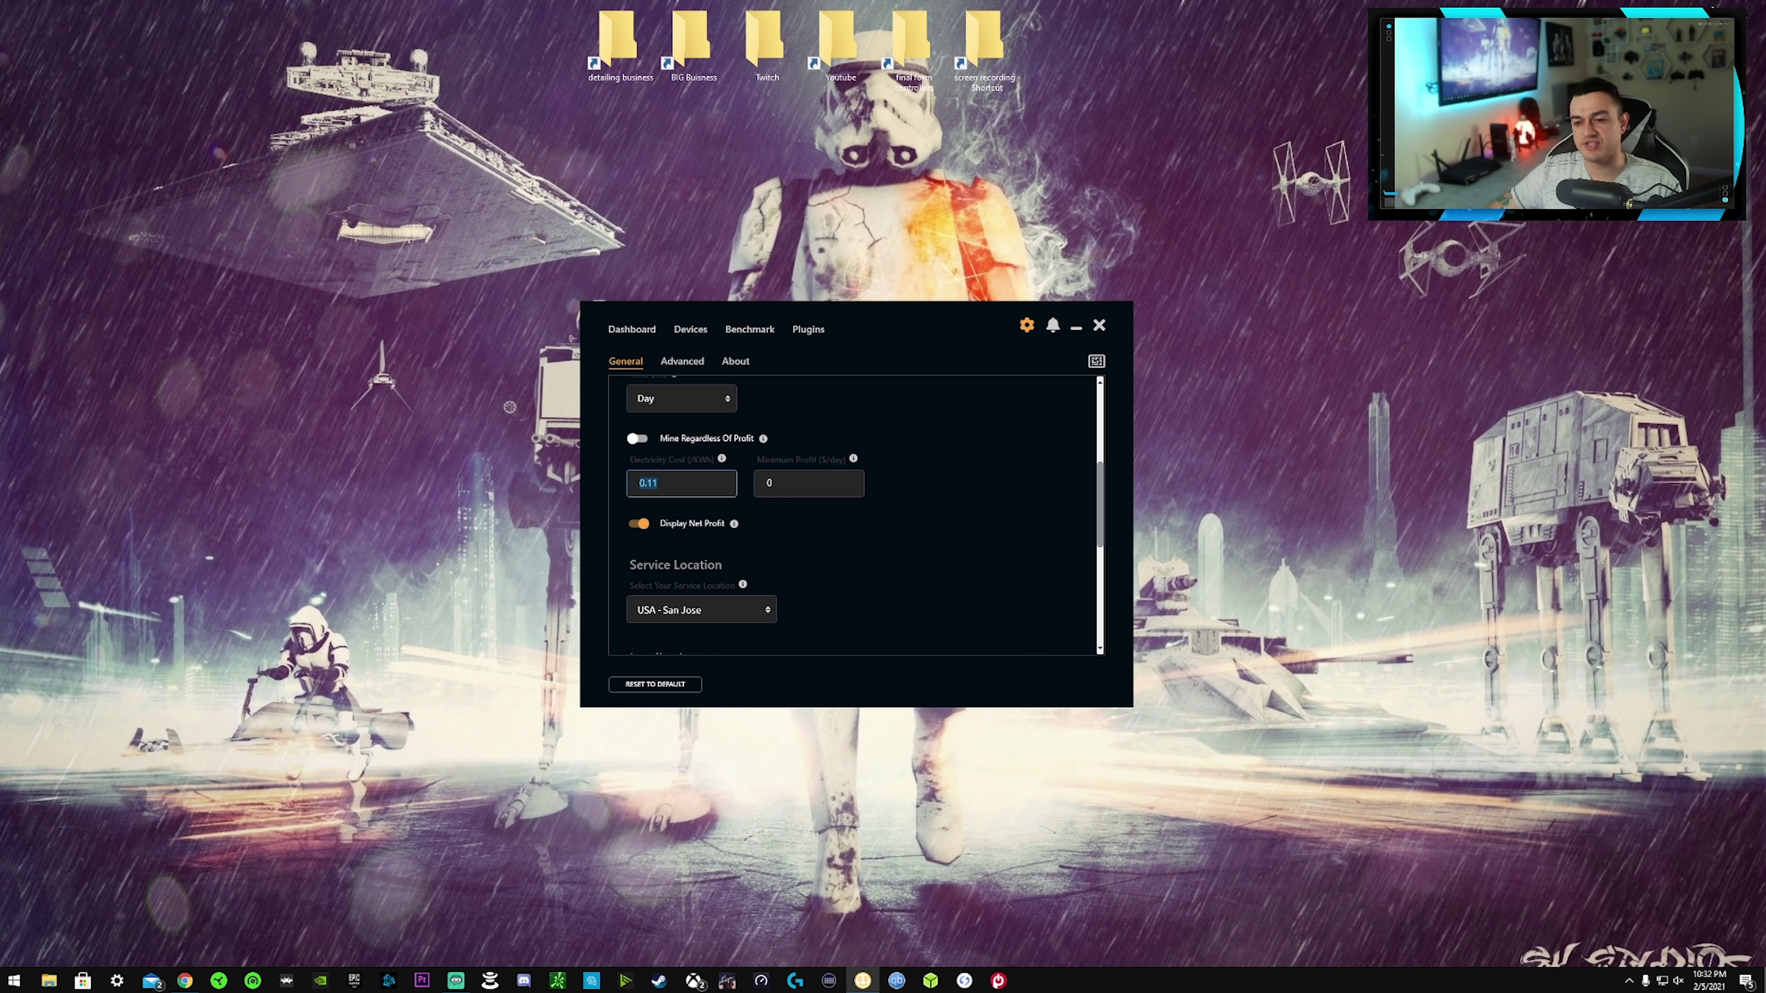
{"action": "double_click", "coordinate": [633, 486]}
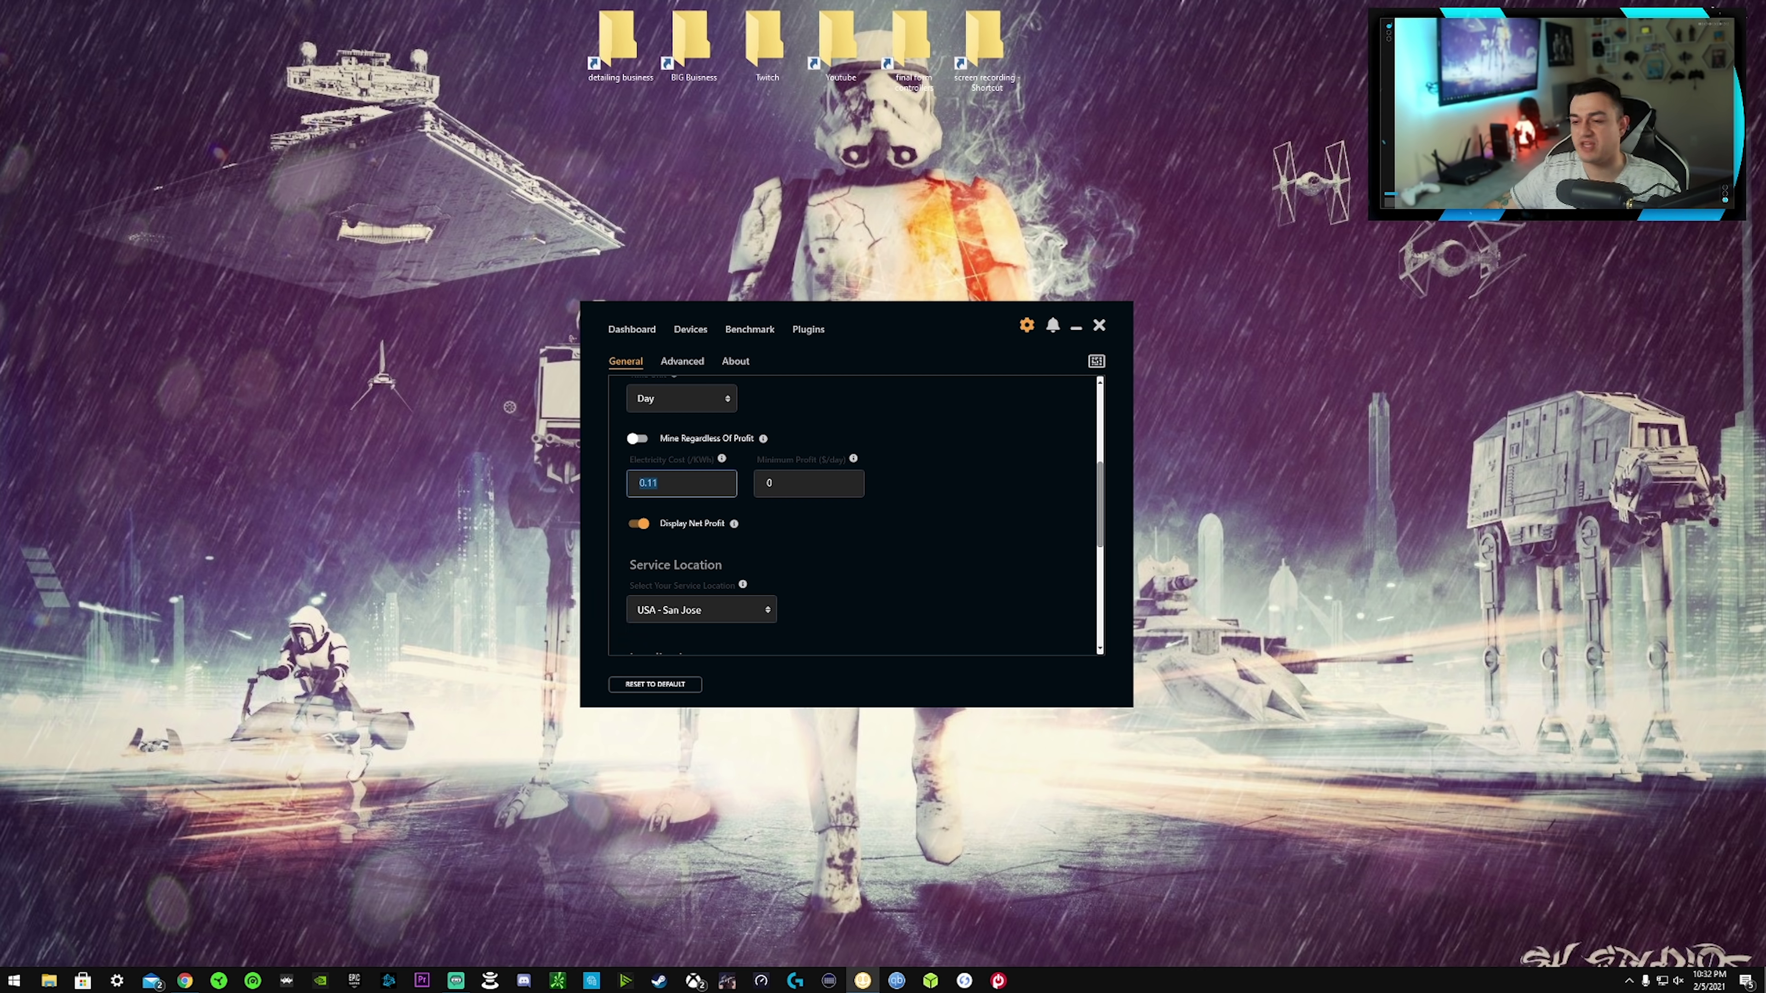
{"action": "left_click", "coordinate": [658, 483]}
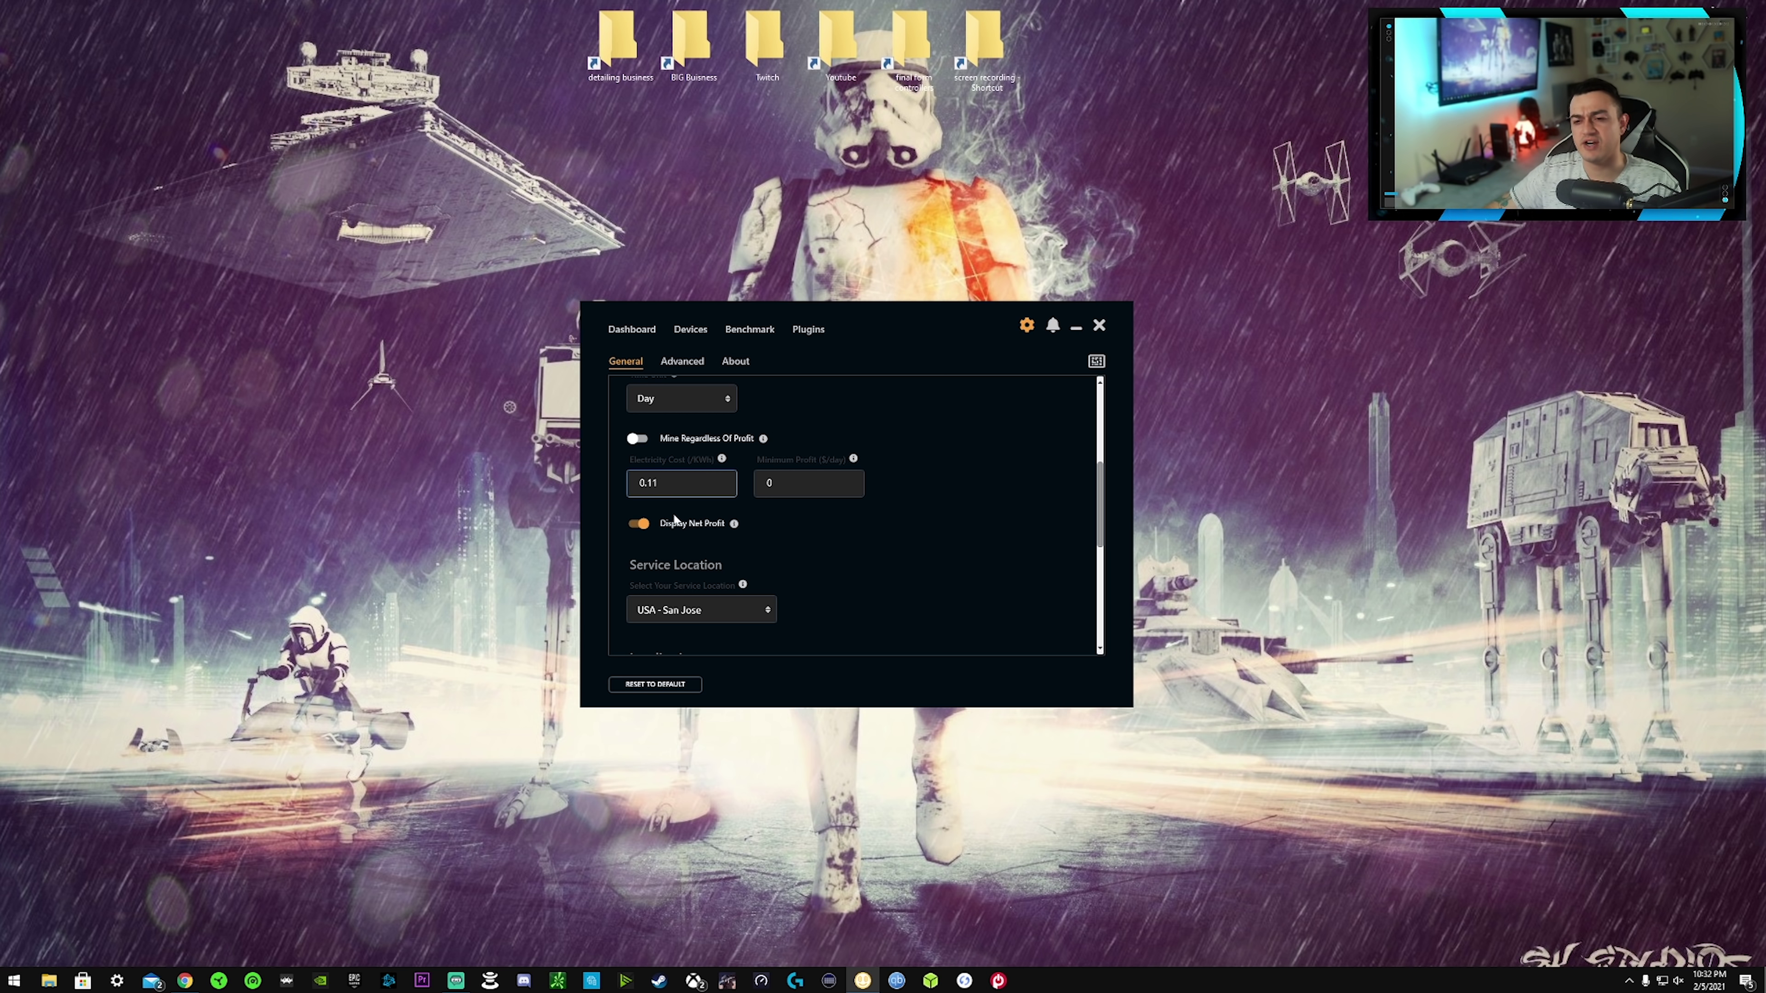
{"action": "left_click_drag", "start_coordinate": [665, 483], "coordinate": [643, 472]}
{"action": "key", "text": "Right"}
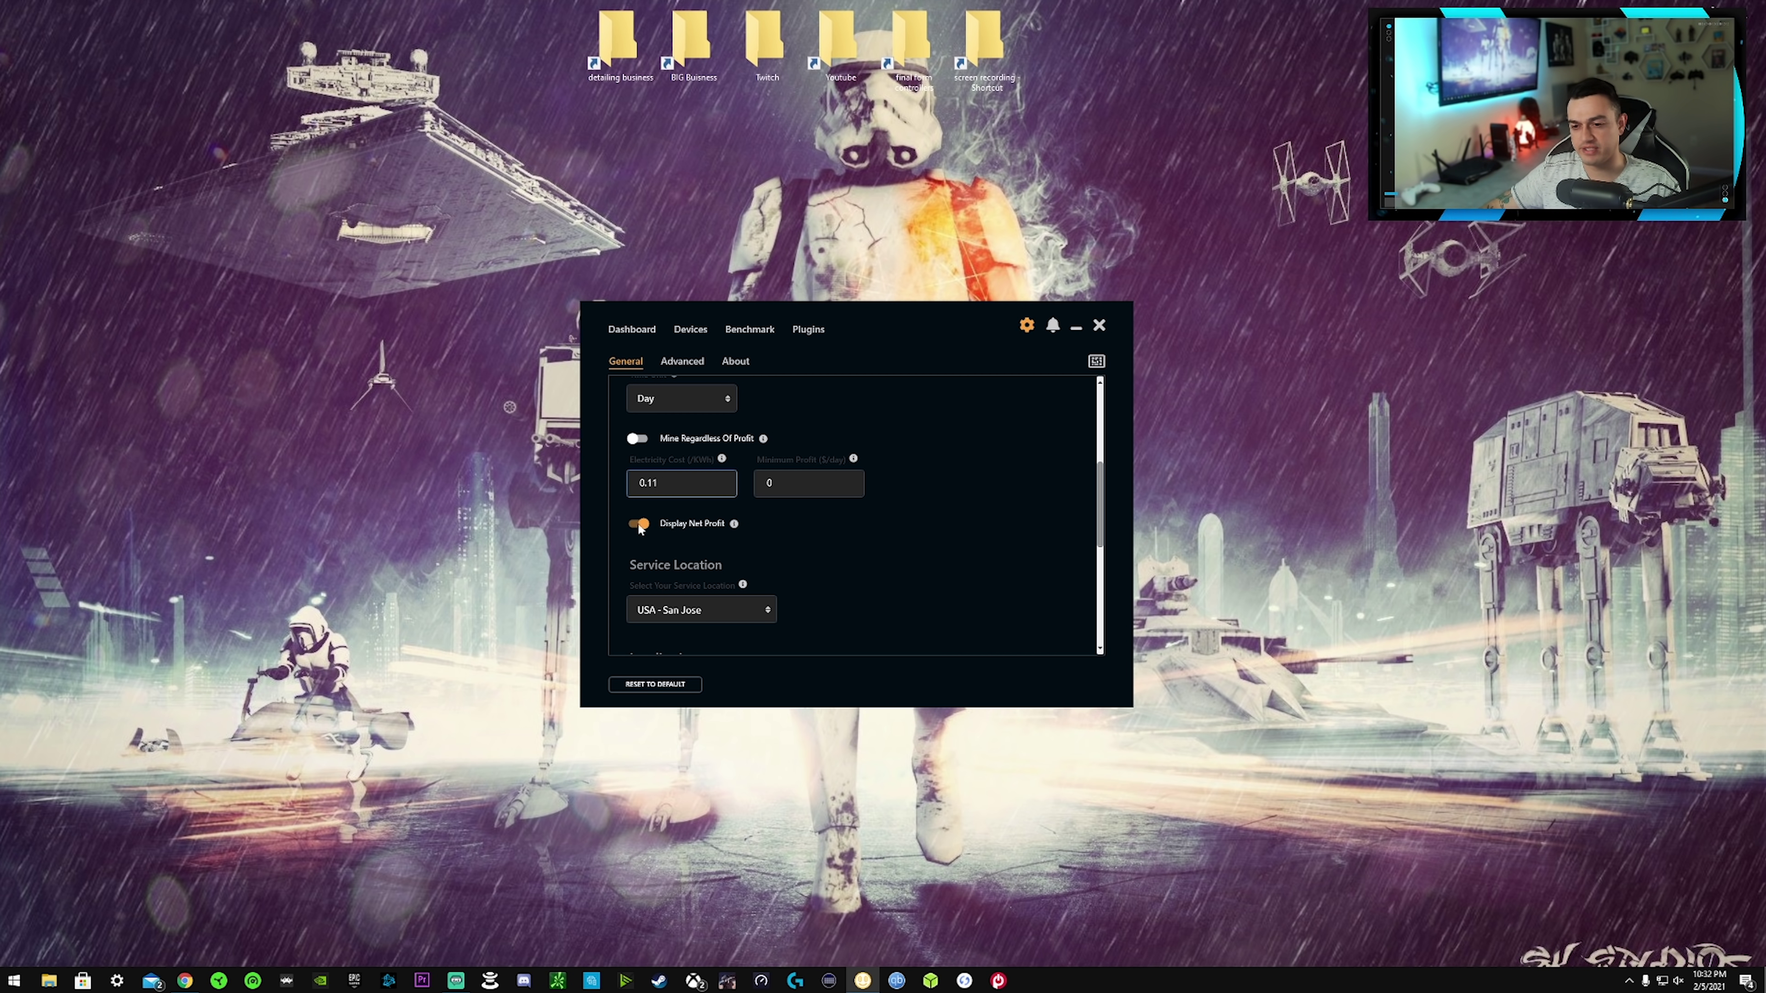
{"action": "scroll", "coordinate": [667, 529], "scroll_direction": "down", "scroll_amount": 1}
{"action": "left_click", "coordinate": [637, 491]}
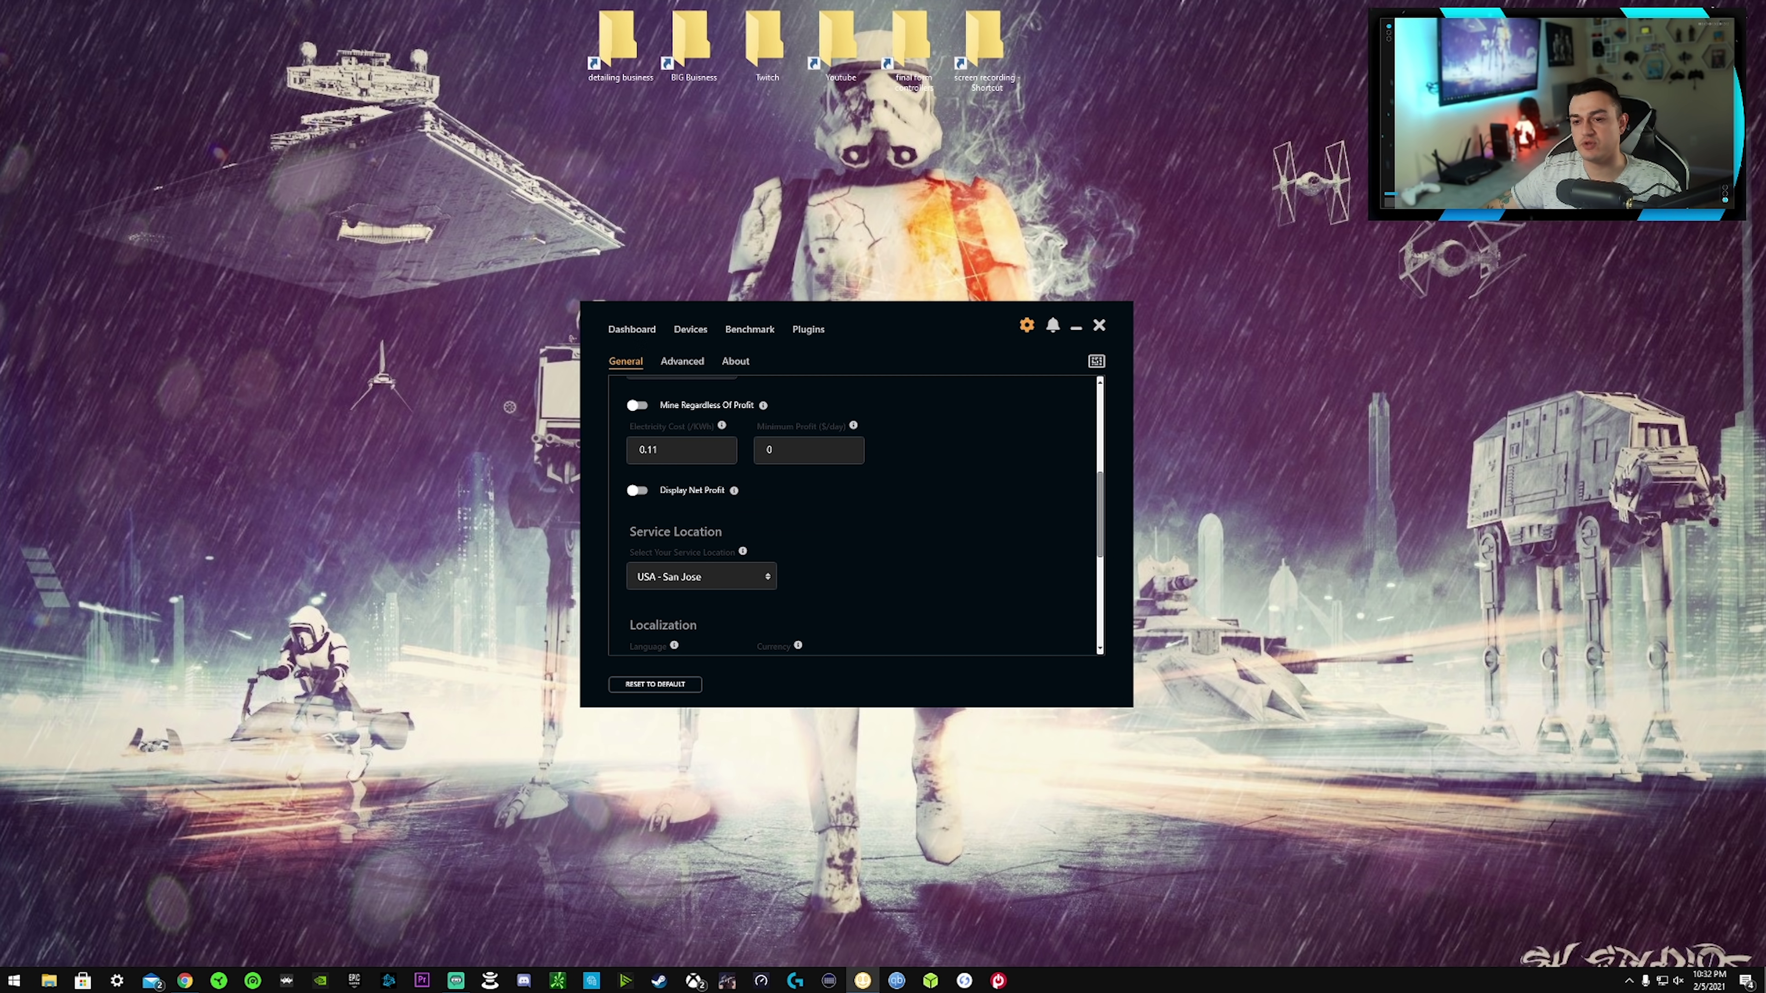
{"action": "left_click", "coordinate": [644, 330]}
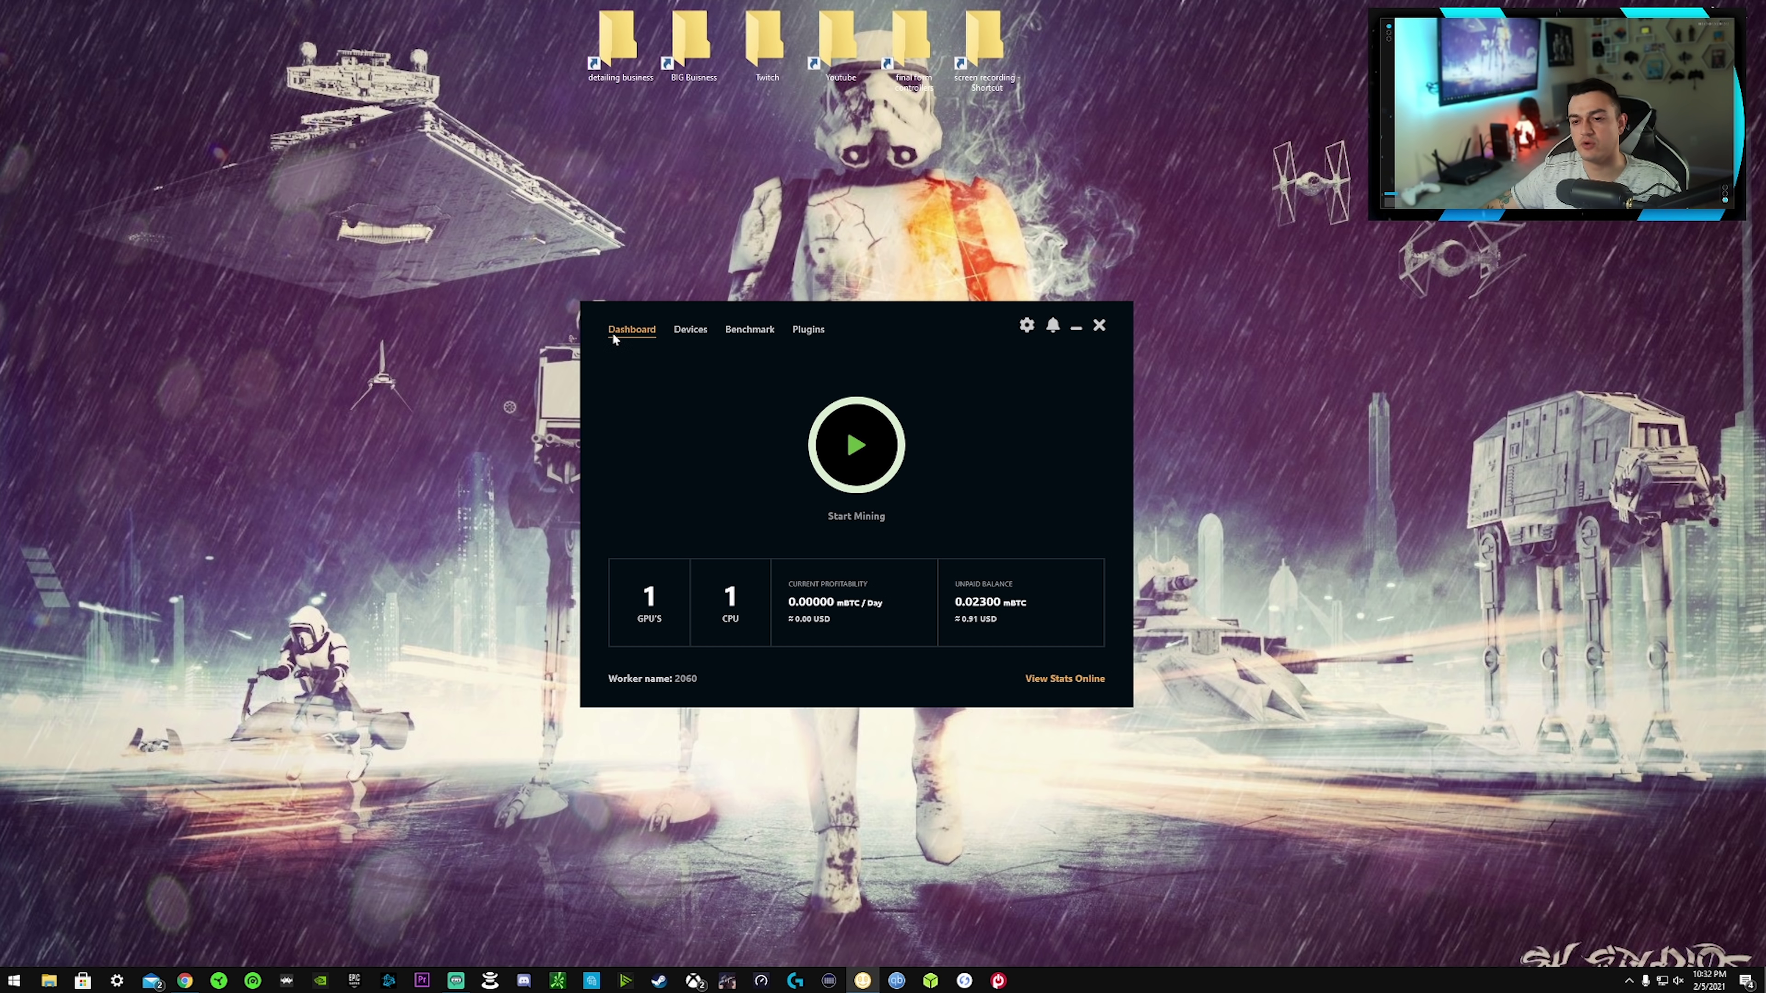
{"action": "left_click", "coordinate": [685, 332]}
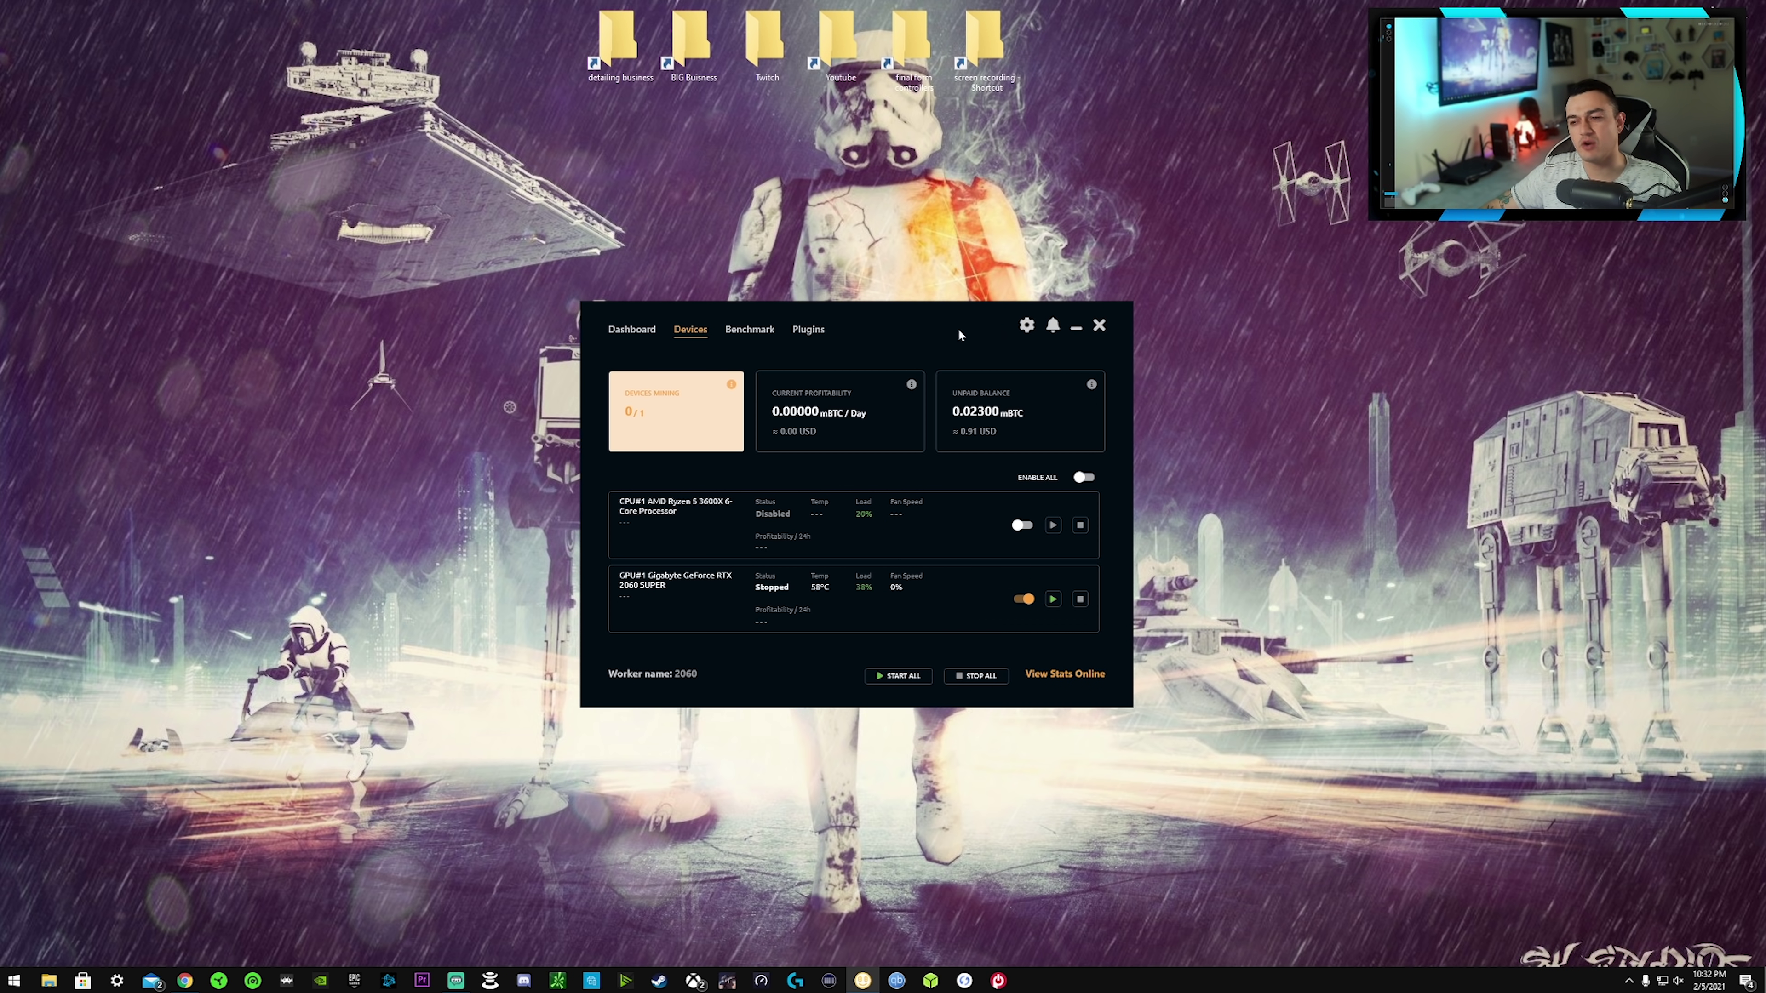
{"action": "left_click", "coordinate": [1027, 326]}
{"action": "left_click", "coordinate": [634, 490]}
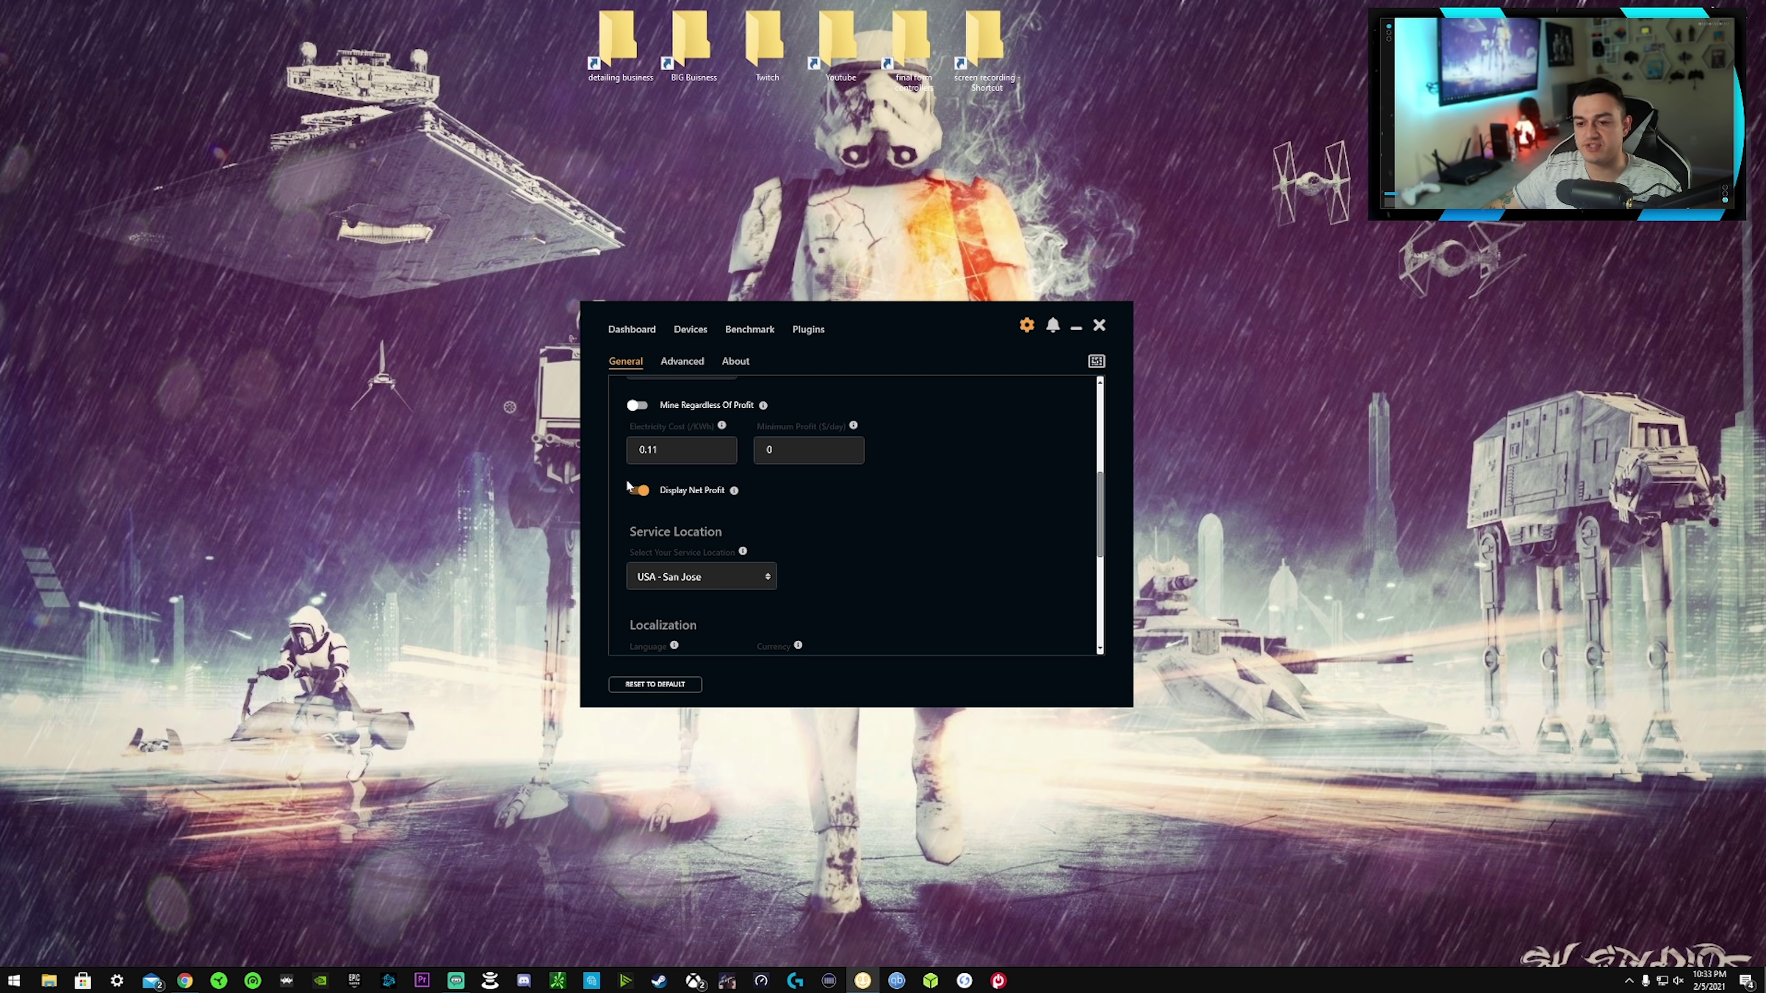
{"action": "scroll", "coordinate": [668, 487], "scroll_direction": "down", "scroll_amount": 1}
{"action": "left_click", "coordinate": [666, 514]}
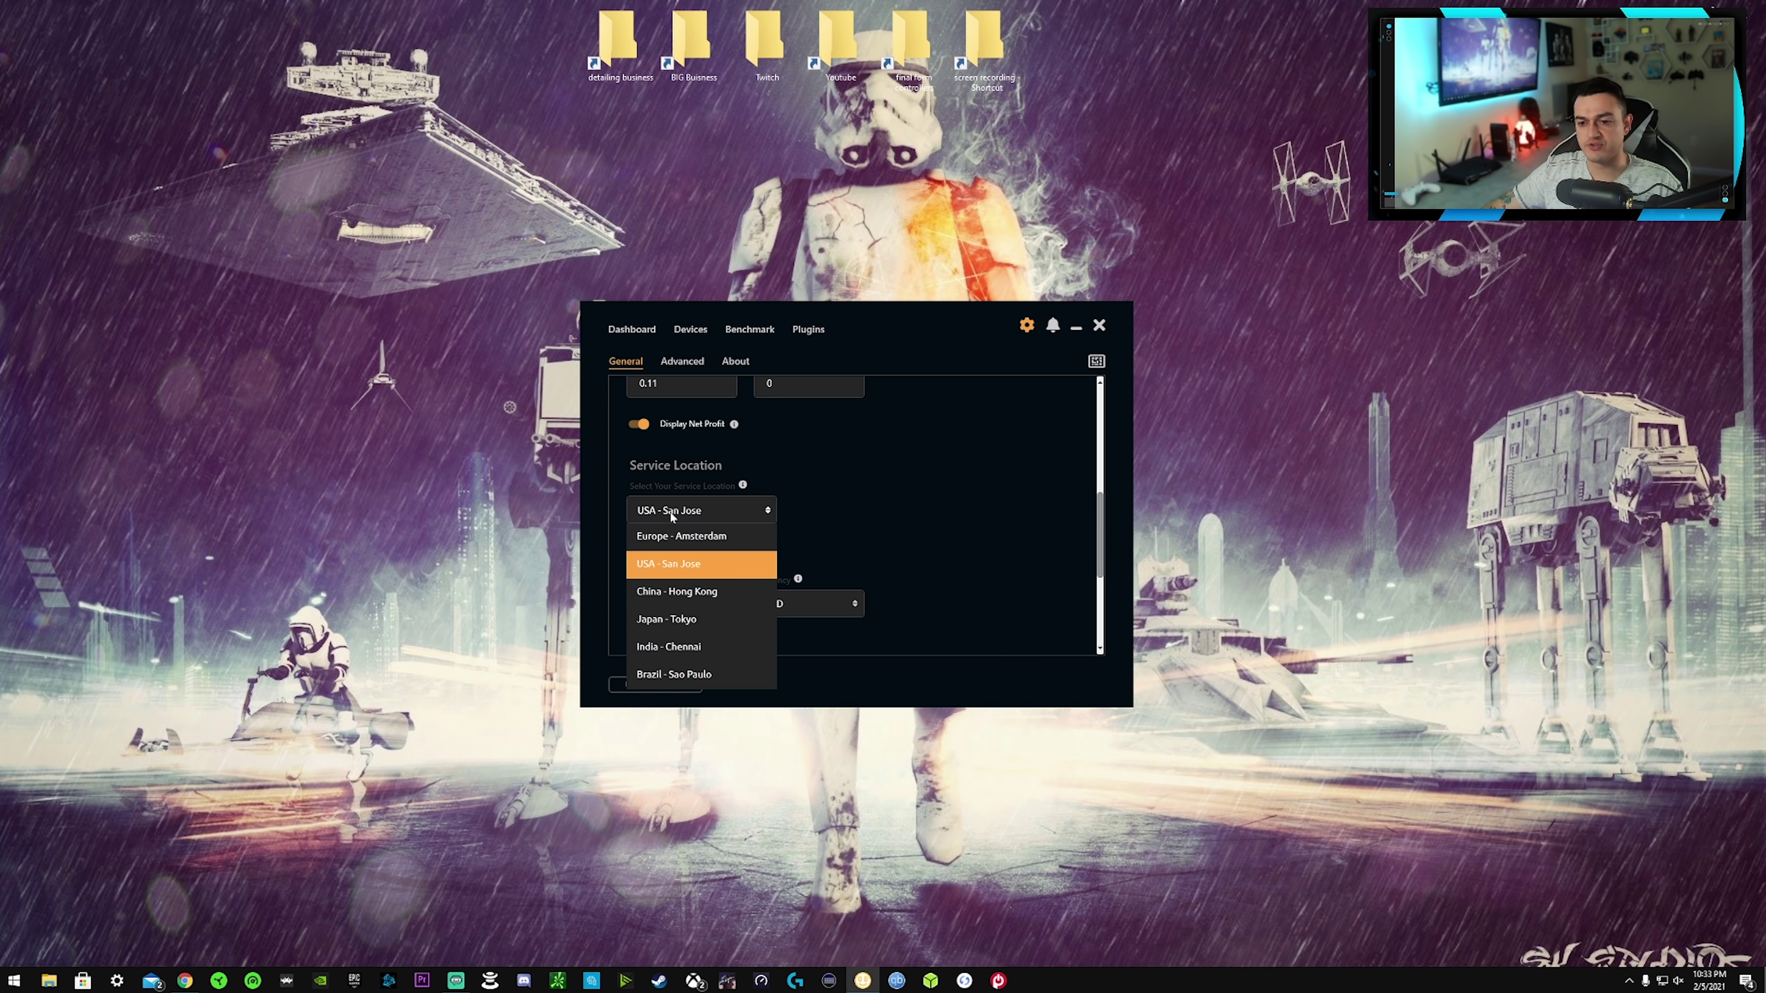
{"action": "left_click", "coordinate": [668, 566]}
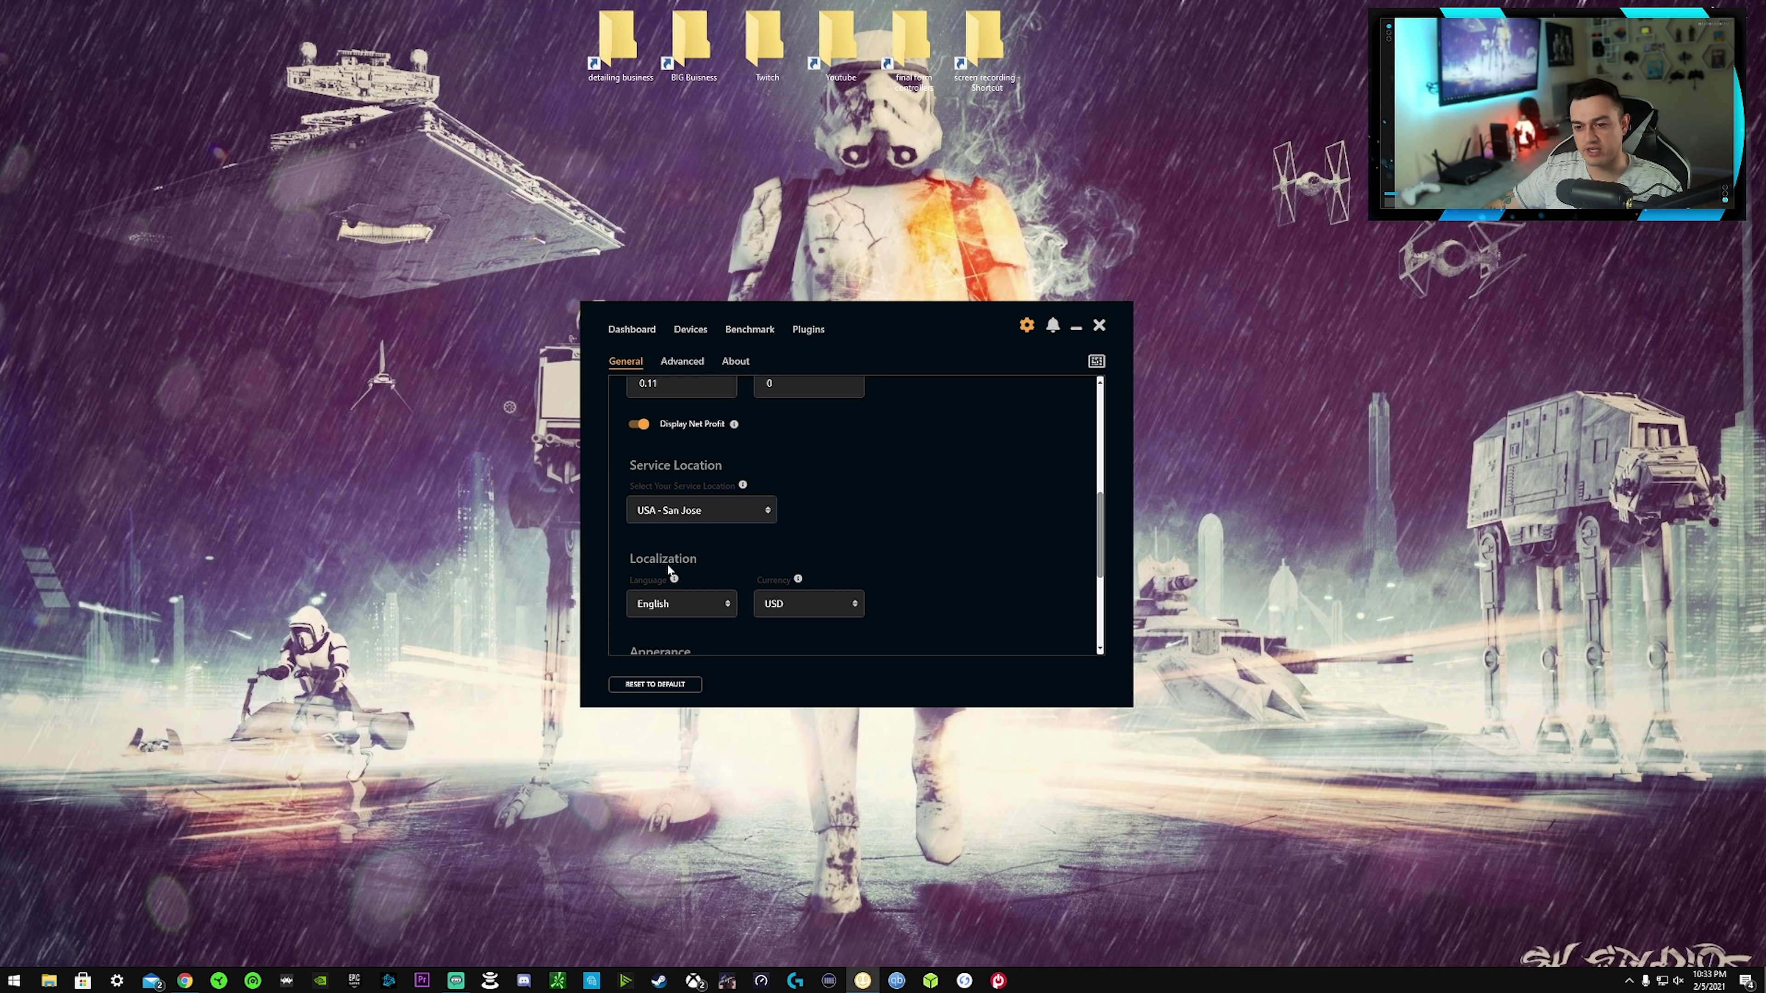
{"action": "scroll", "coordinate": [734, 558], "scroll_direction": "down", "scroll_amount": 2}
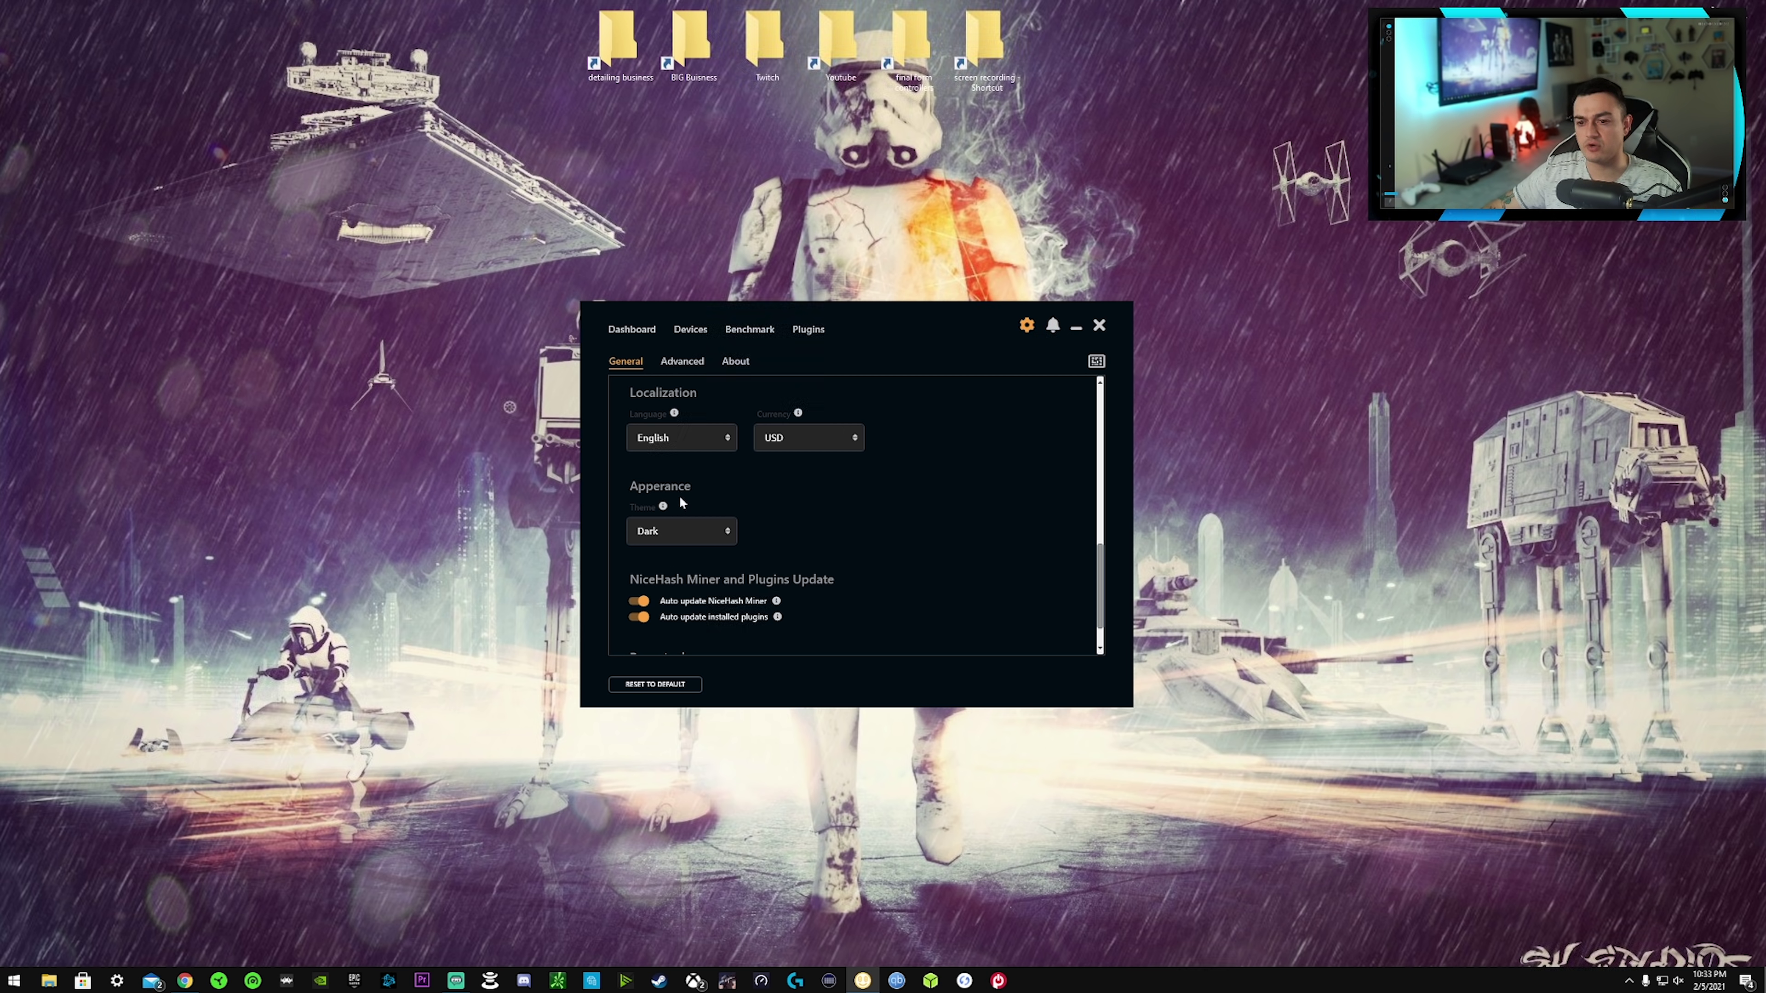
{"action": "left_click", "coordinate": [687, 539]}
{"action": "left_click", "coordinate": [786, 523]}
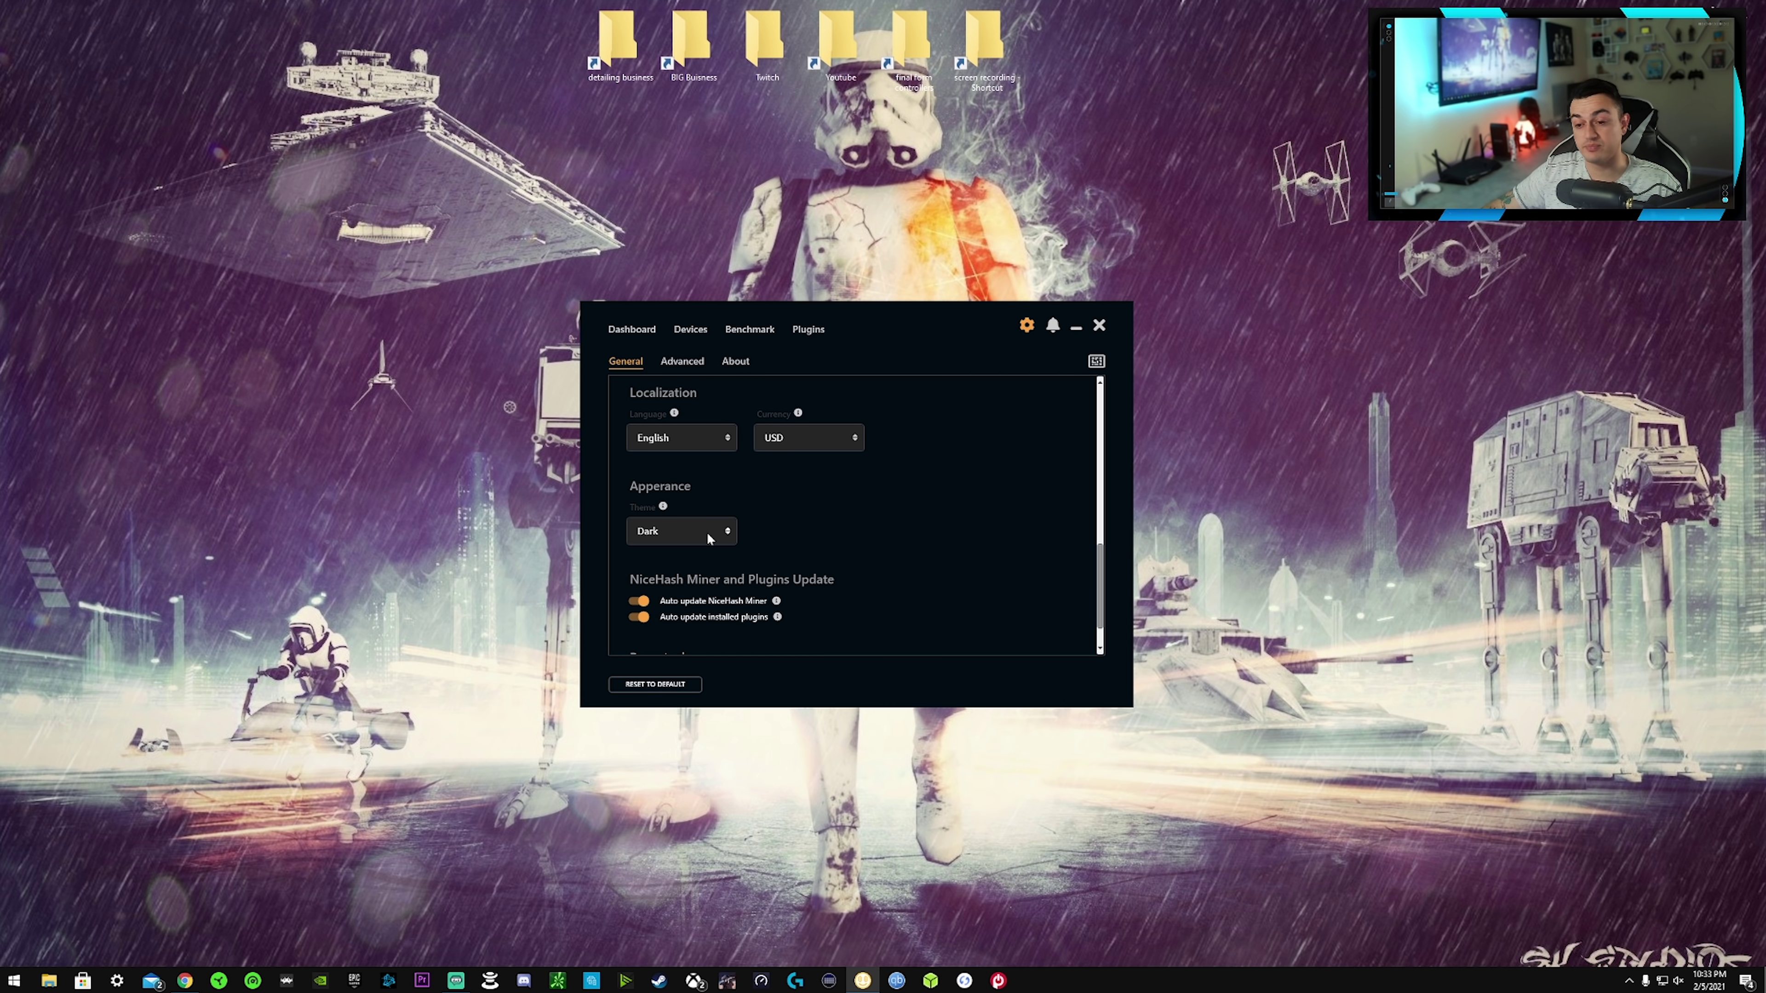
{"action": "scroll", "coordinate": [716, 485], "scroll_direction": "down", "scroll_amount": 1}
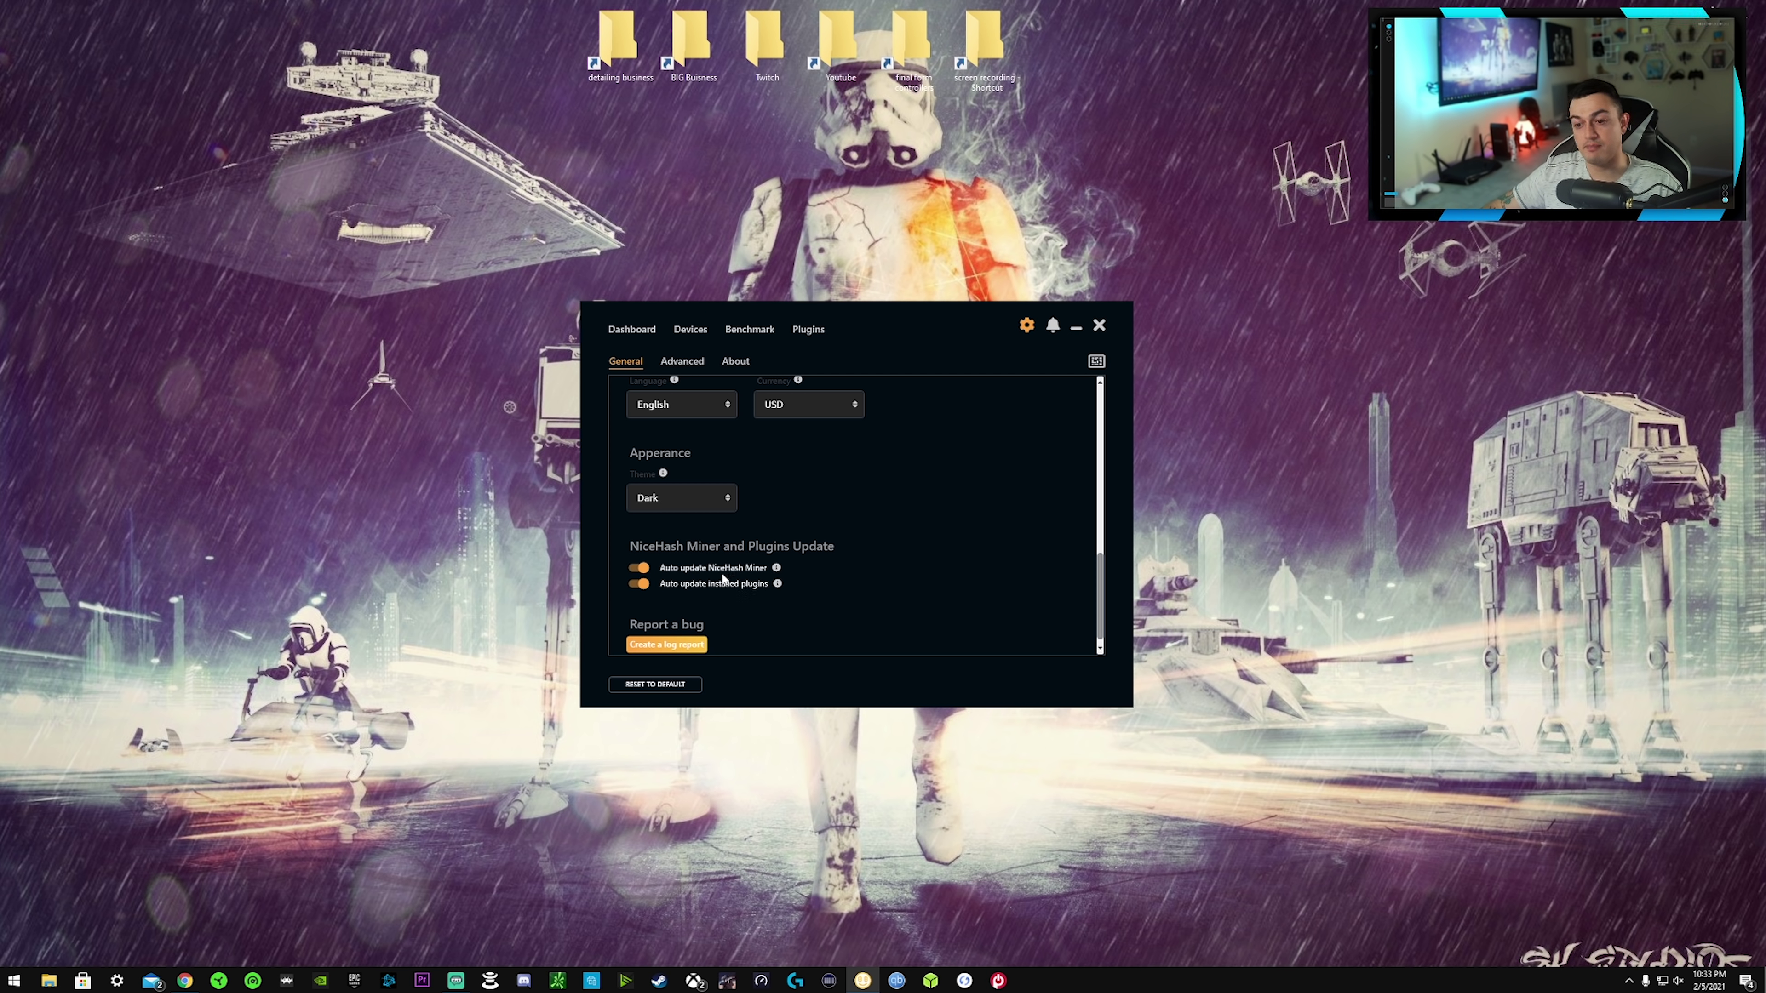
Read the auto-update toggle help, then switch to the Advanced settings.
{"action": "mouse_move", "coordinate": [753, 590]}
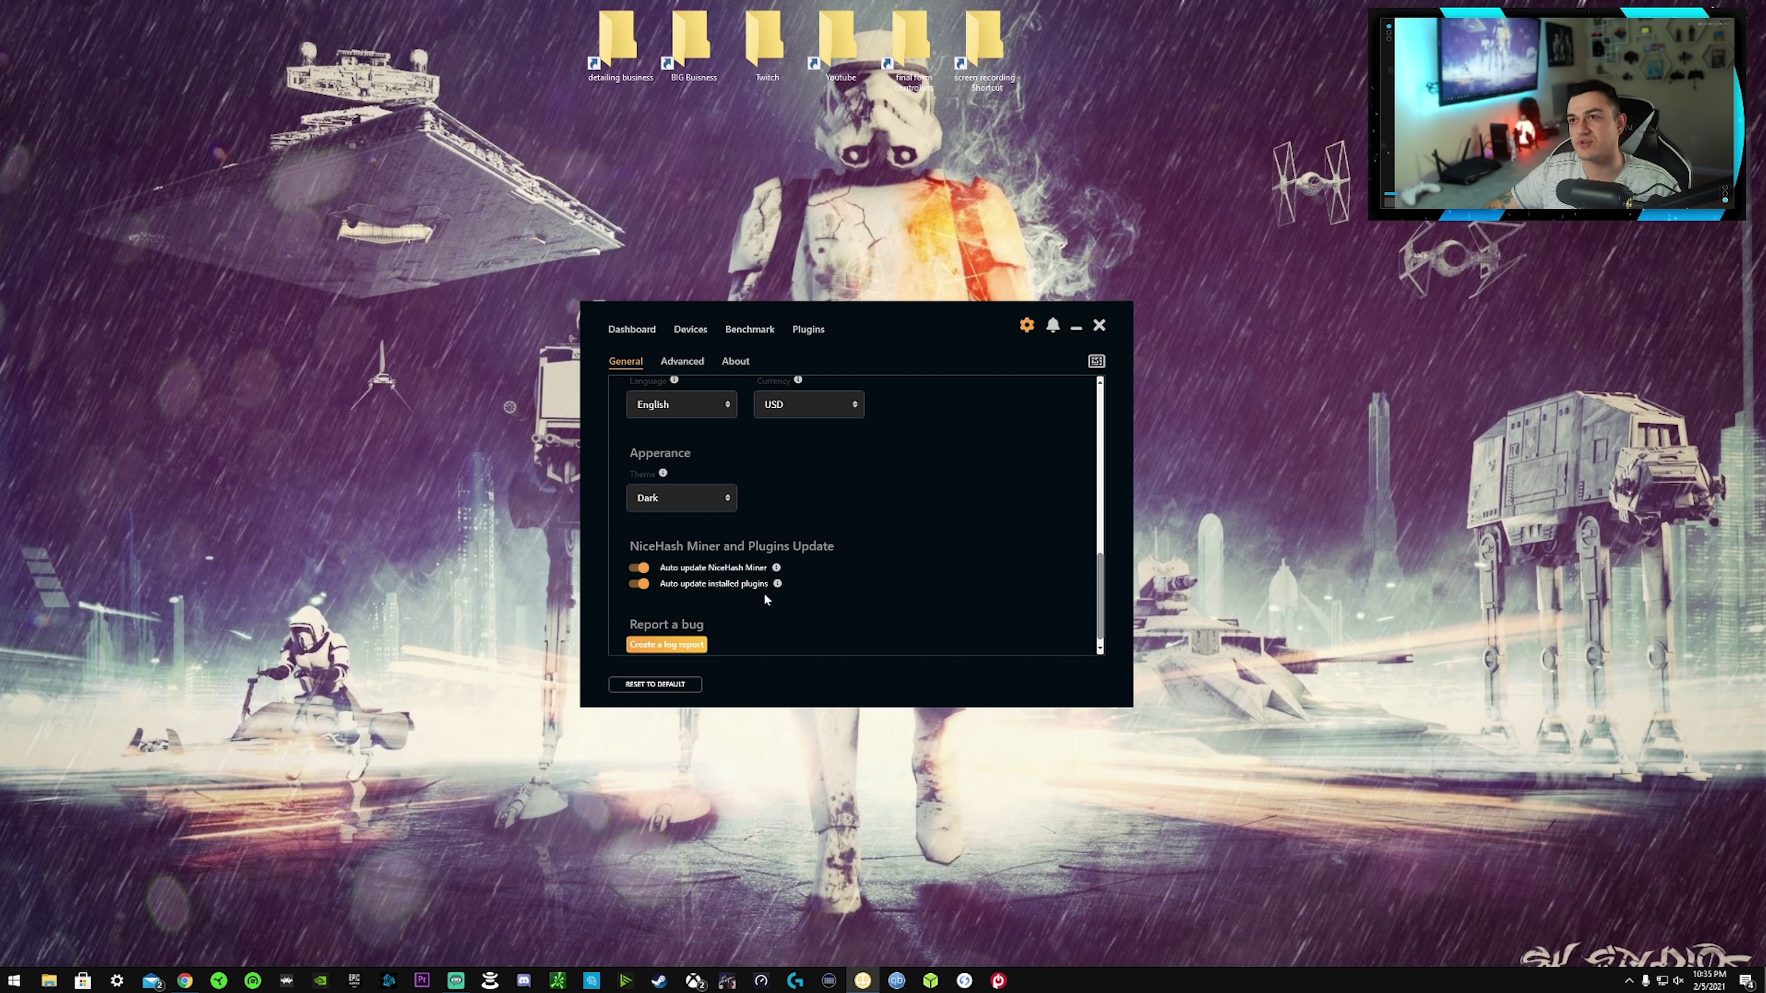
{"action": "scroll", "coordinate": [765, 599], "scroll_direction": "down", "scroll_amount": 1}
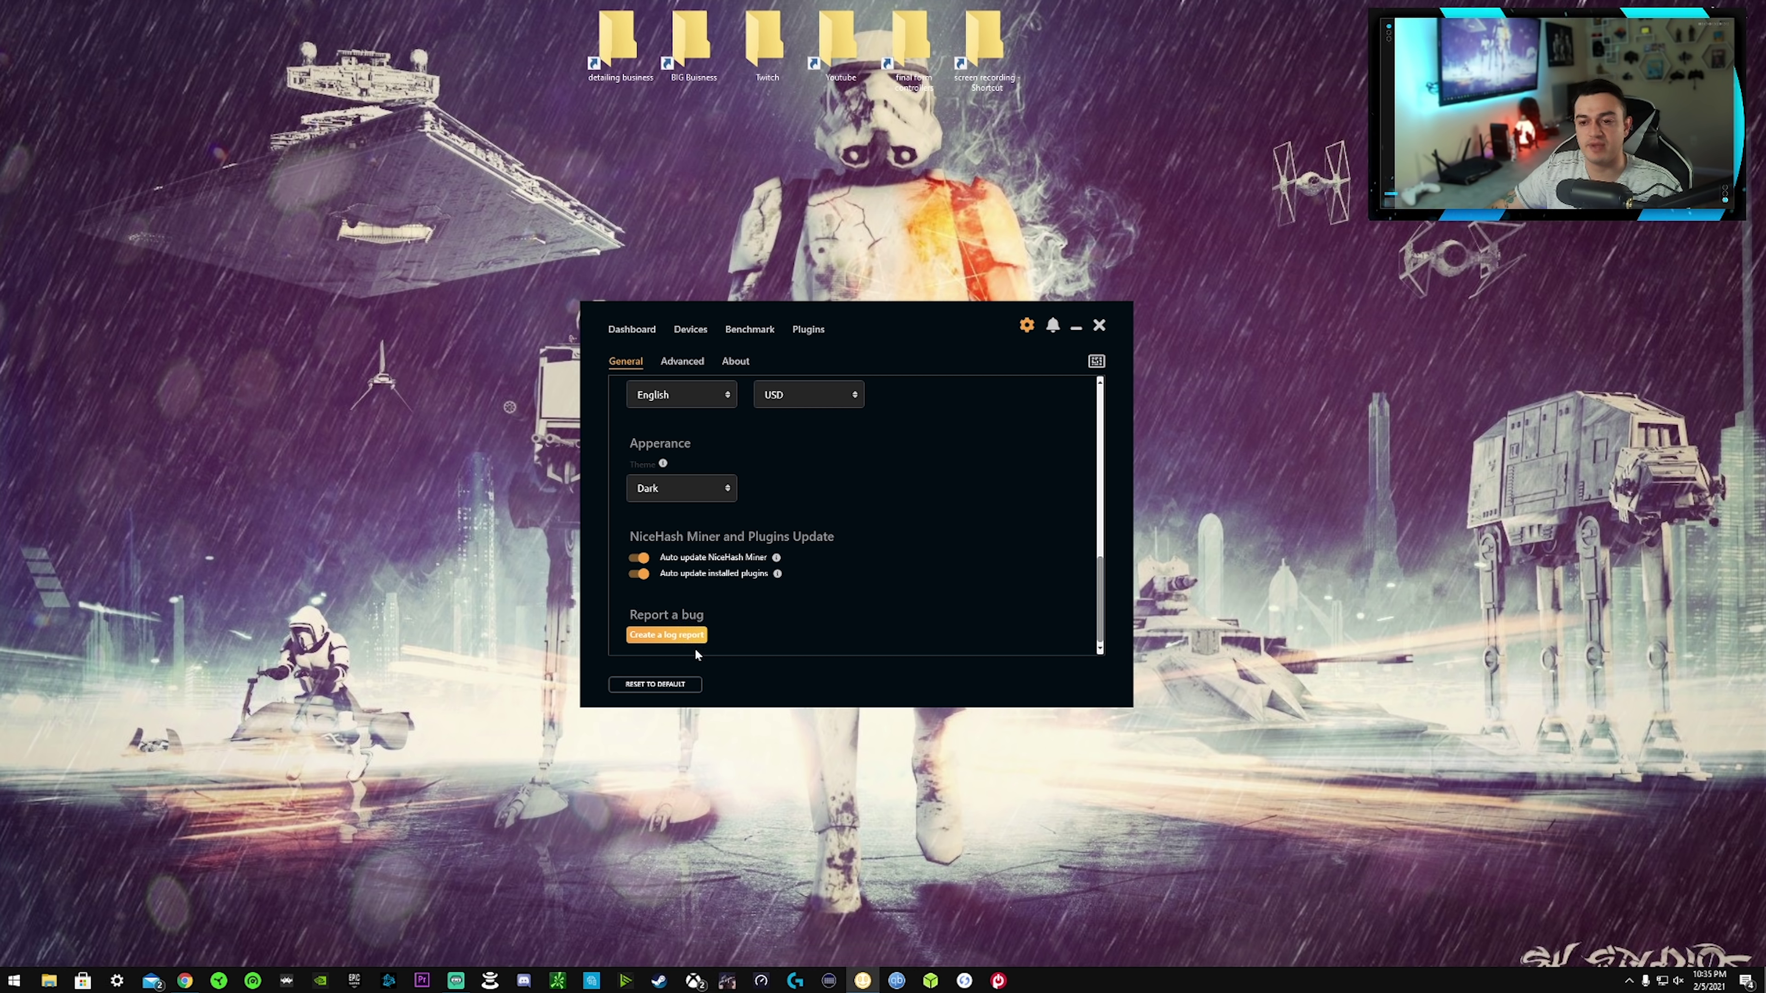
{"action": "mouse_move", "coordinate": [747, 562]}
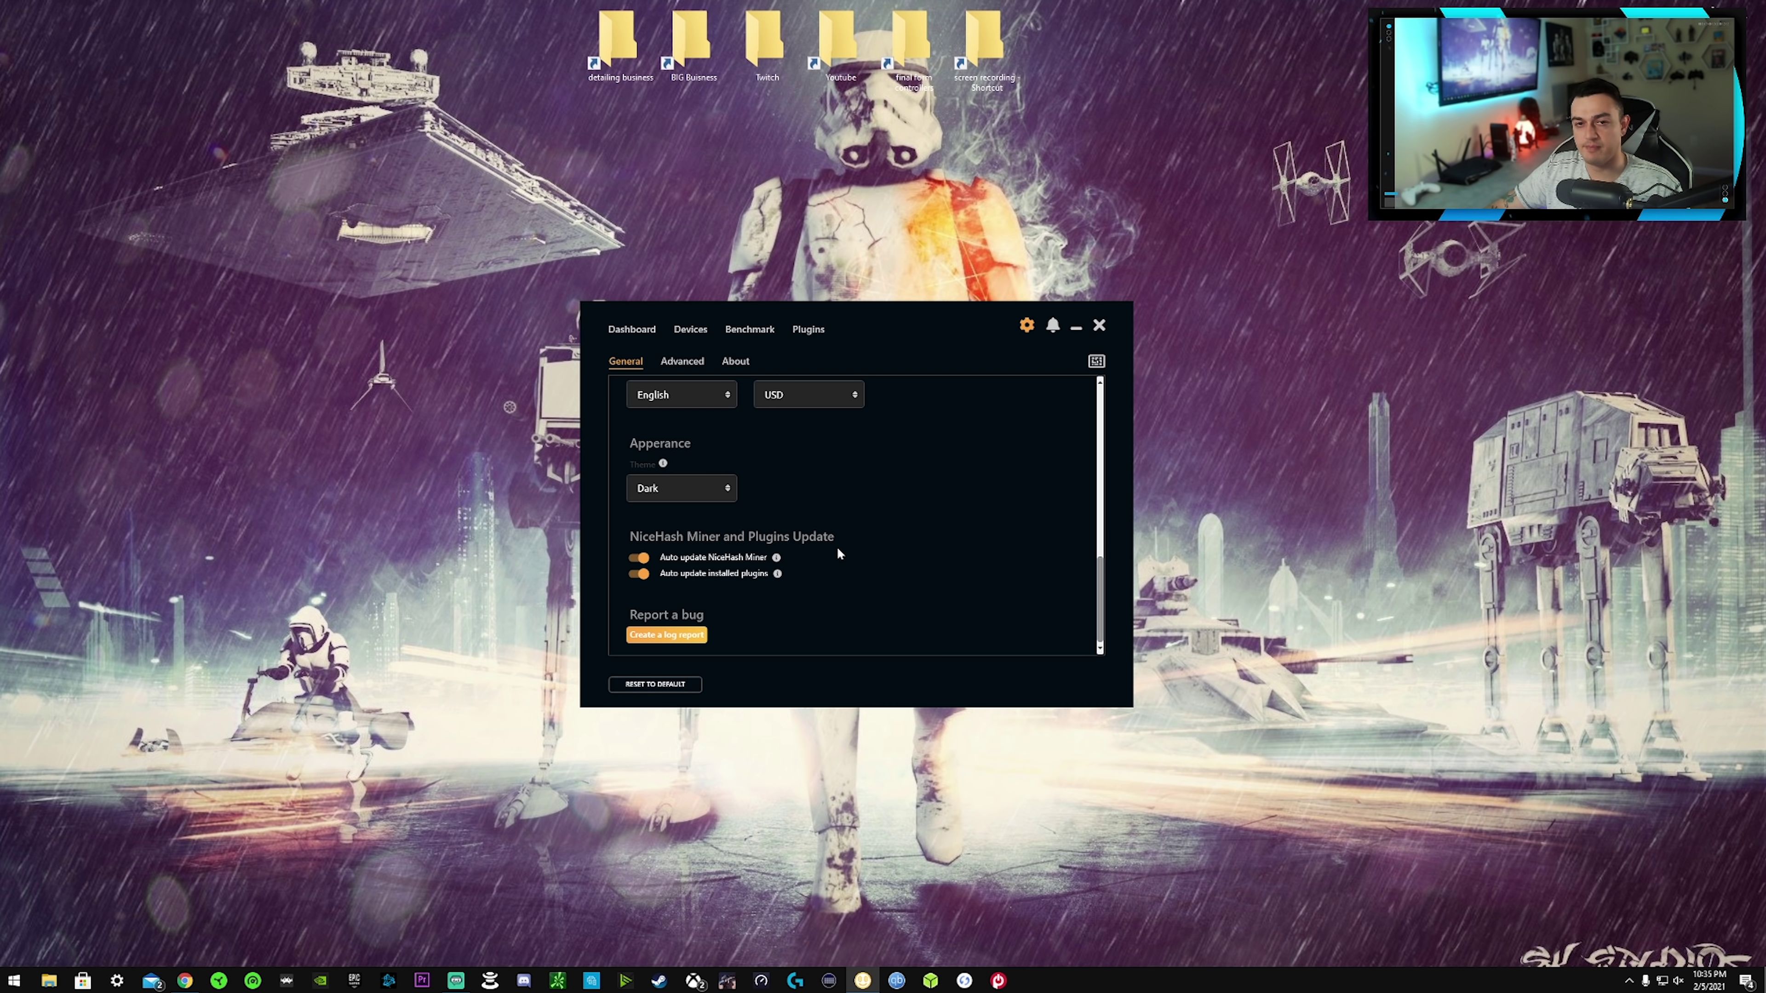
{"action": "scroll", "coordinate": [828, 520], "scroll_direction": "up", "scroll_amount": 1}
{"action": "left_click", "coordinate": [683, 361]}
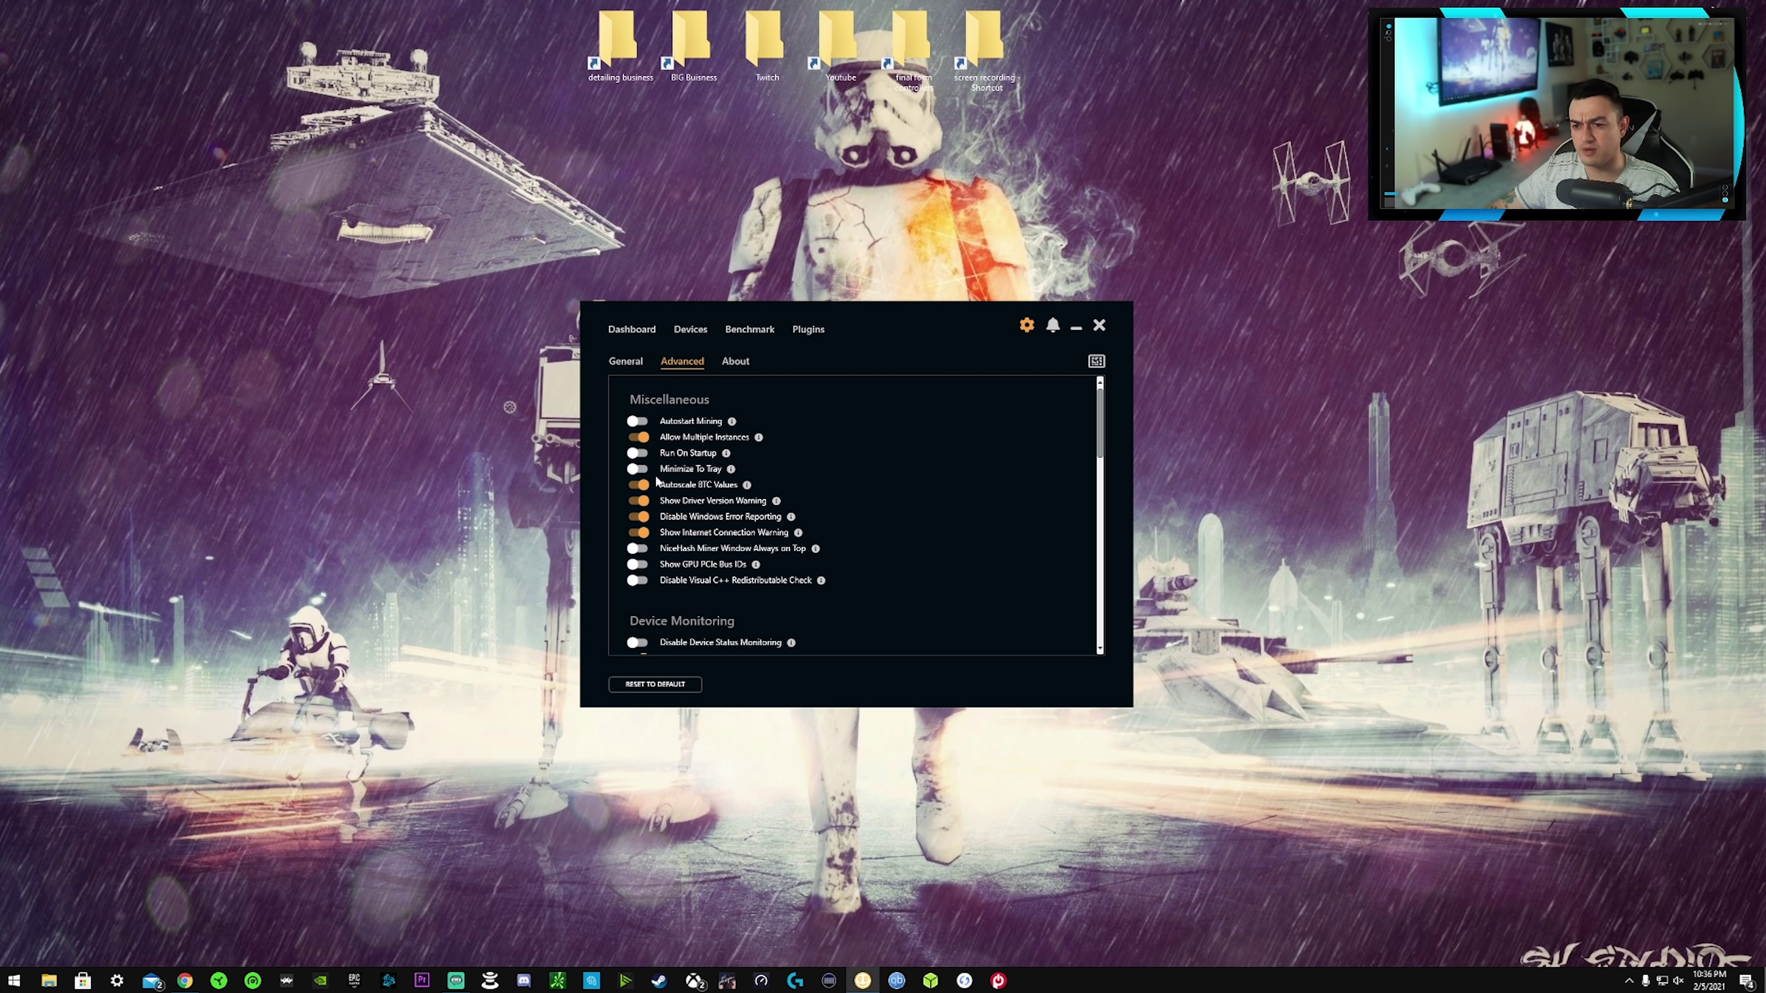
Turn off Allow Multiple Instances and review the remaining Advanced options.
{"action": "left_click", "coordinate": [636, 439]}
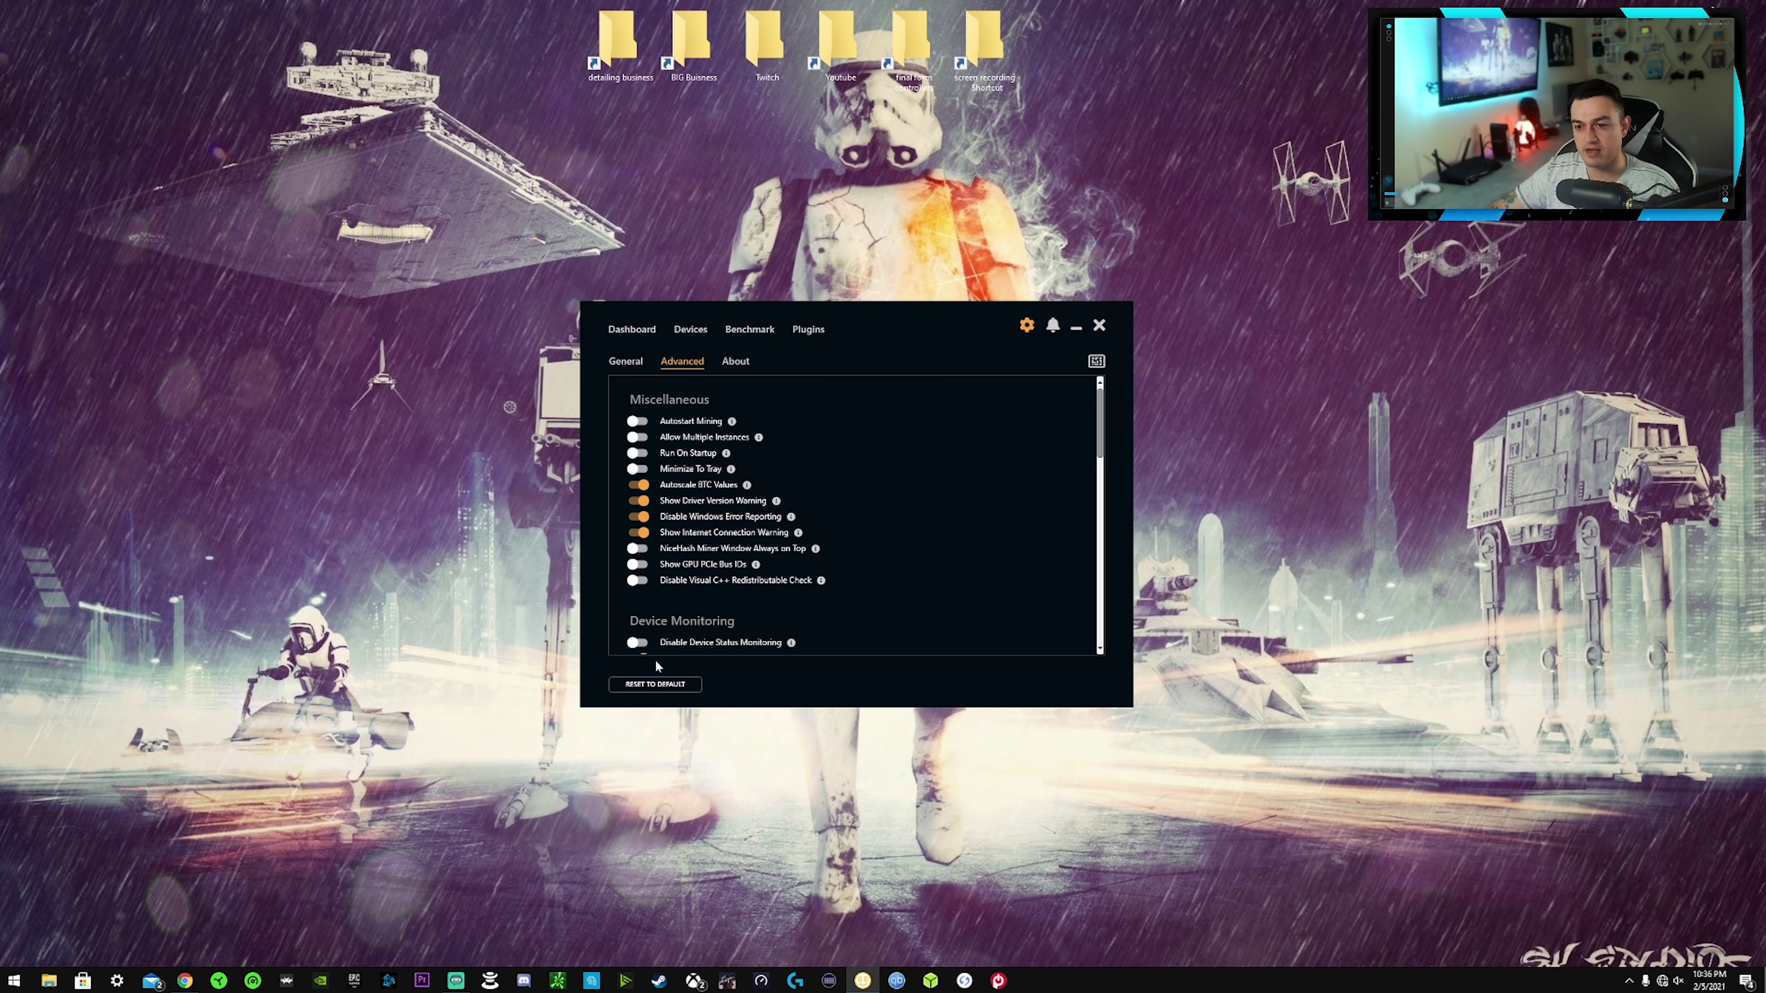
{"action": "scroll", "coordinate": [691, 424], "scroll_direction": "down", "scroll_amount": 1}
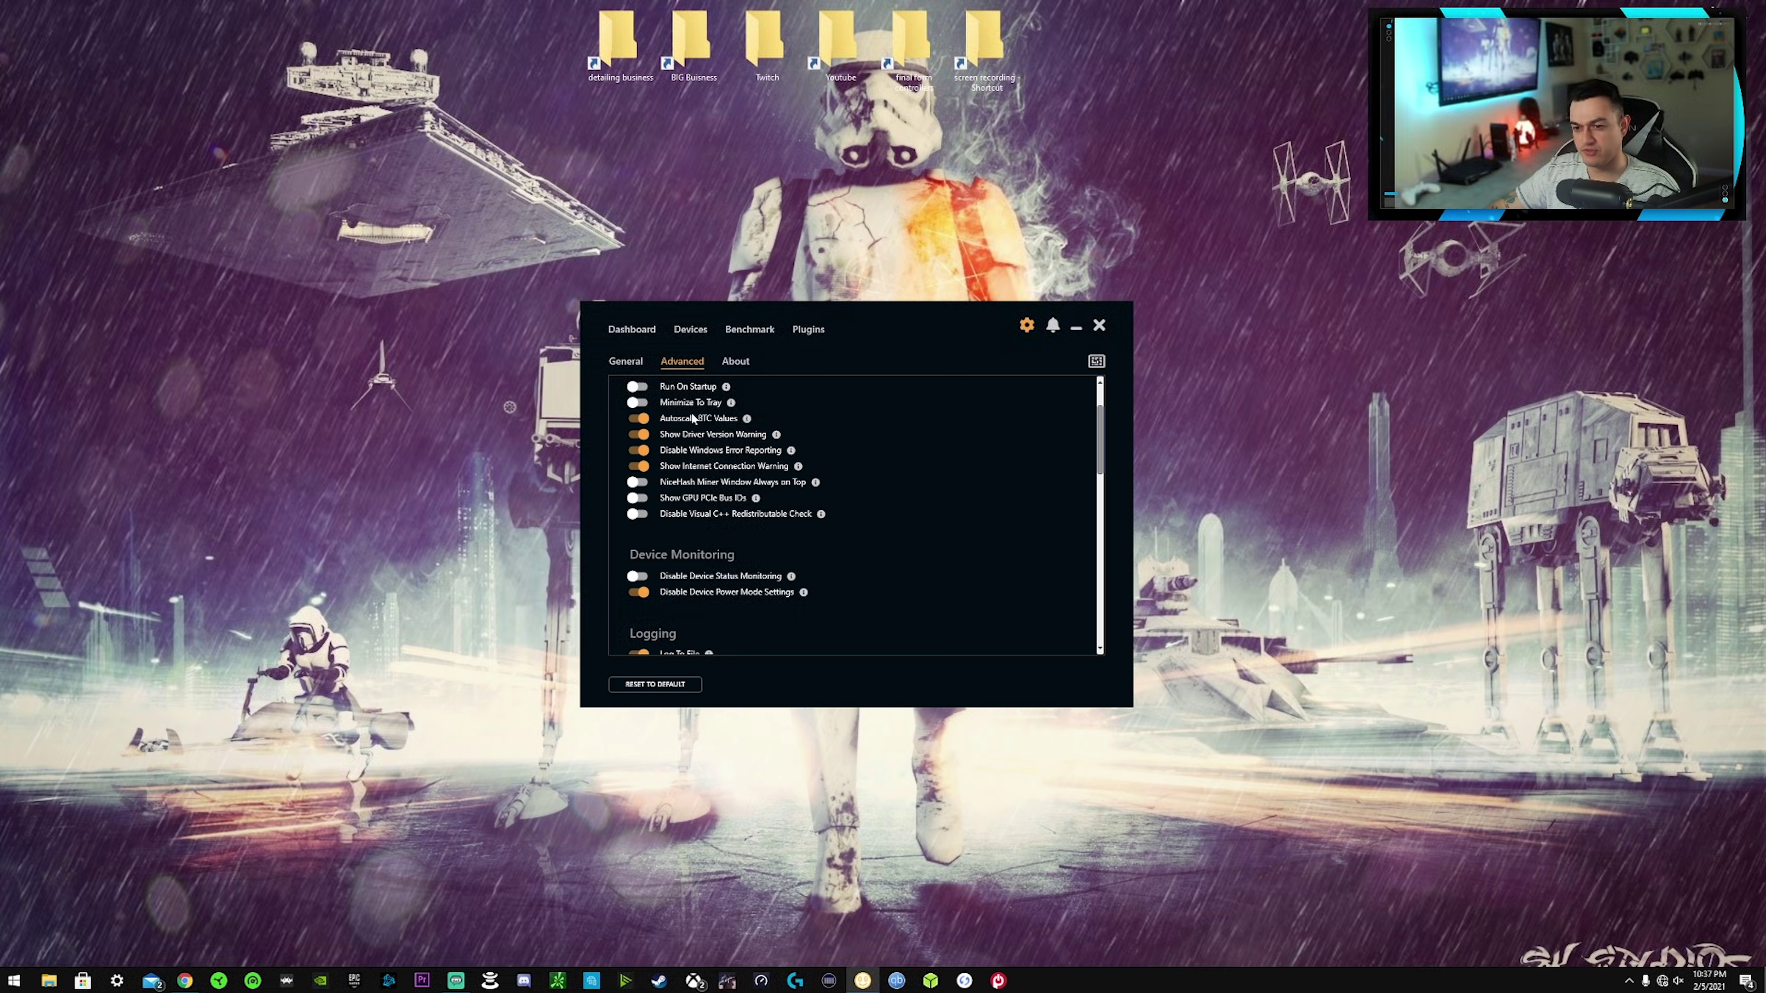
{"action": "mouse_move", "coordinate": [695, 453]}
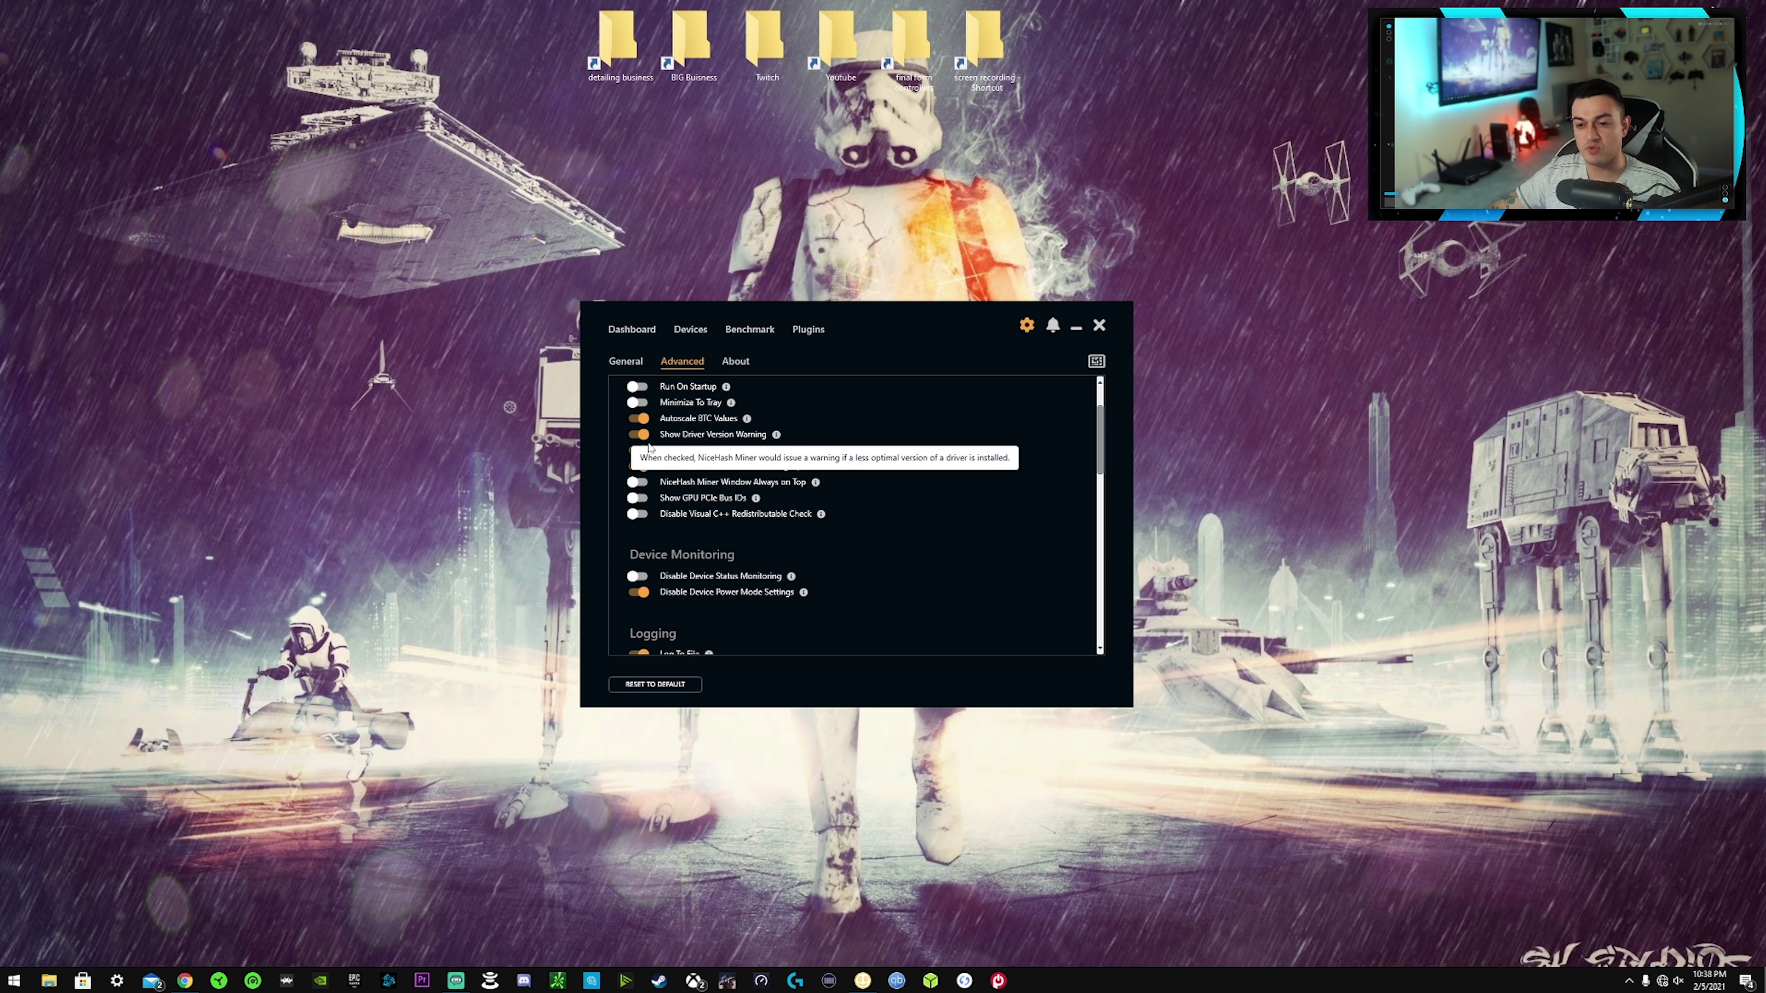
{"action": "mouse_move", "coordinate": [649, 434]}
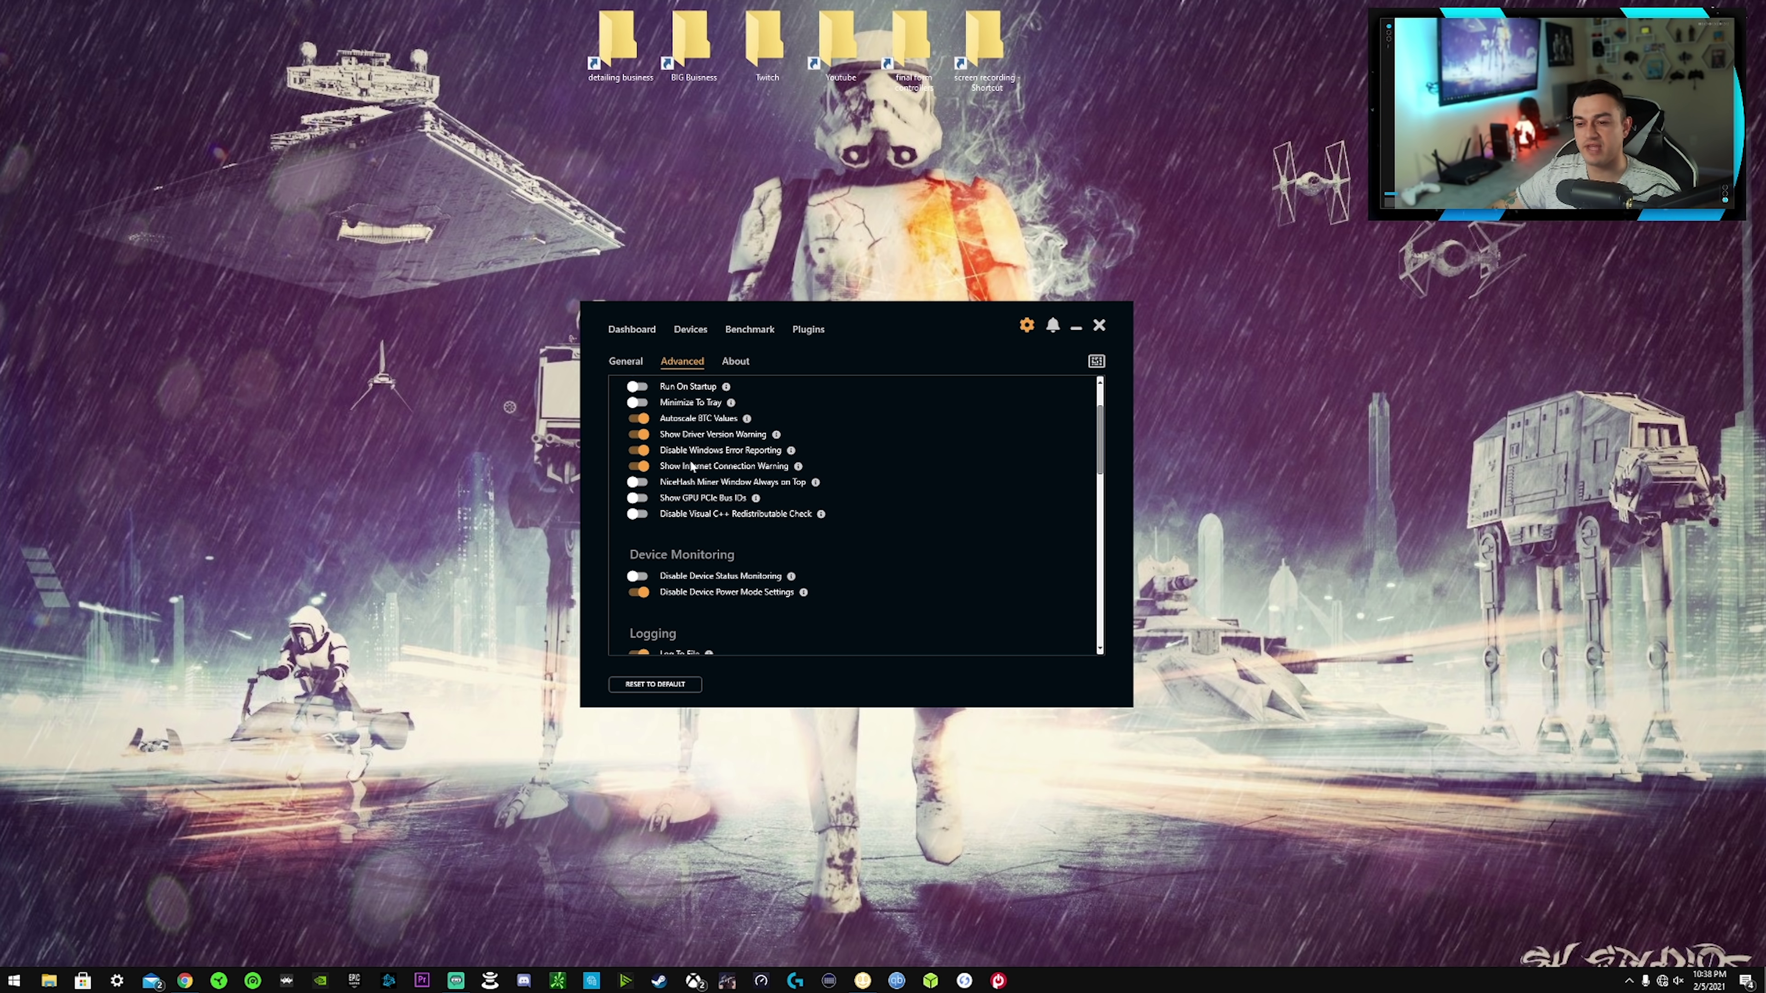
{"action": "mouse_move", "coordinate": [750, 453]}
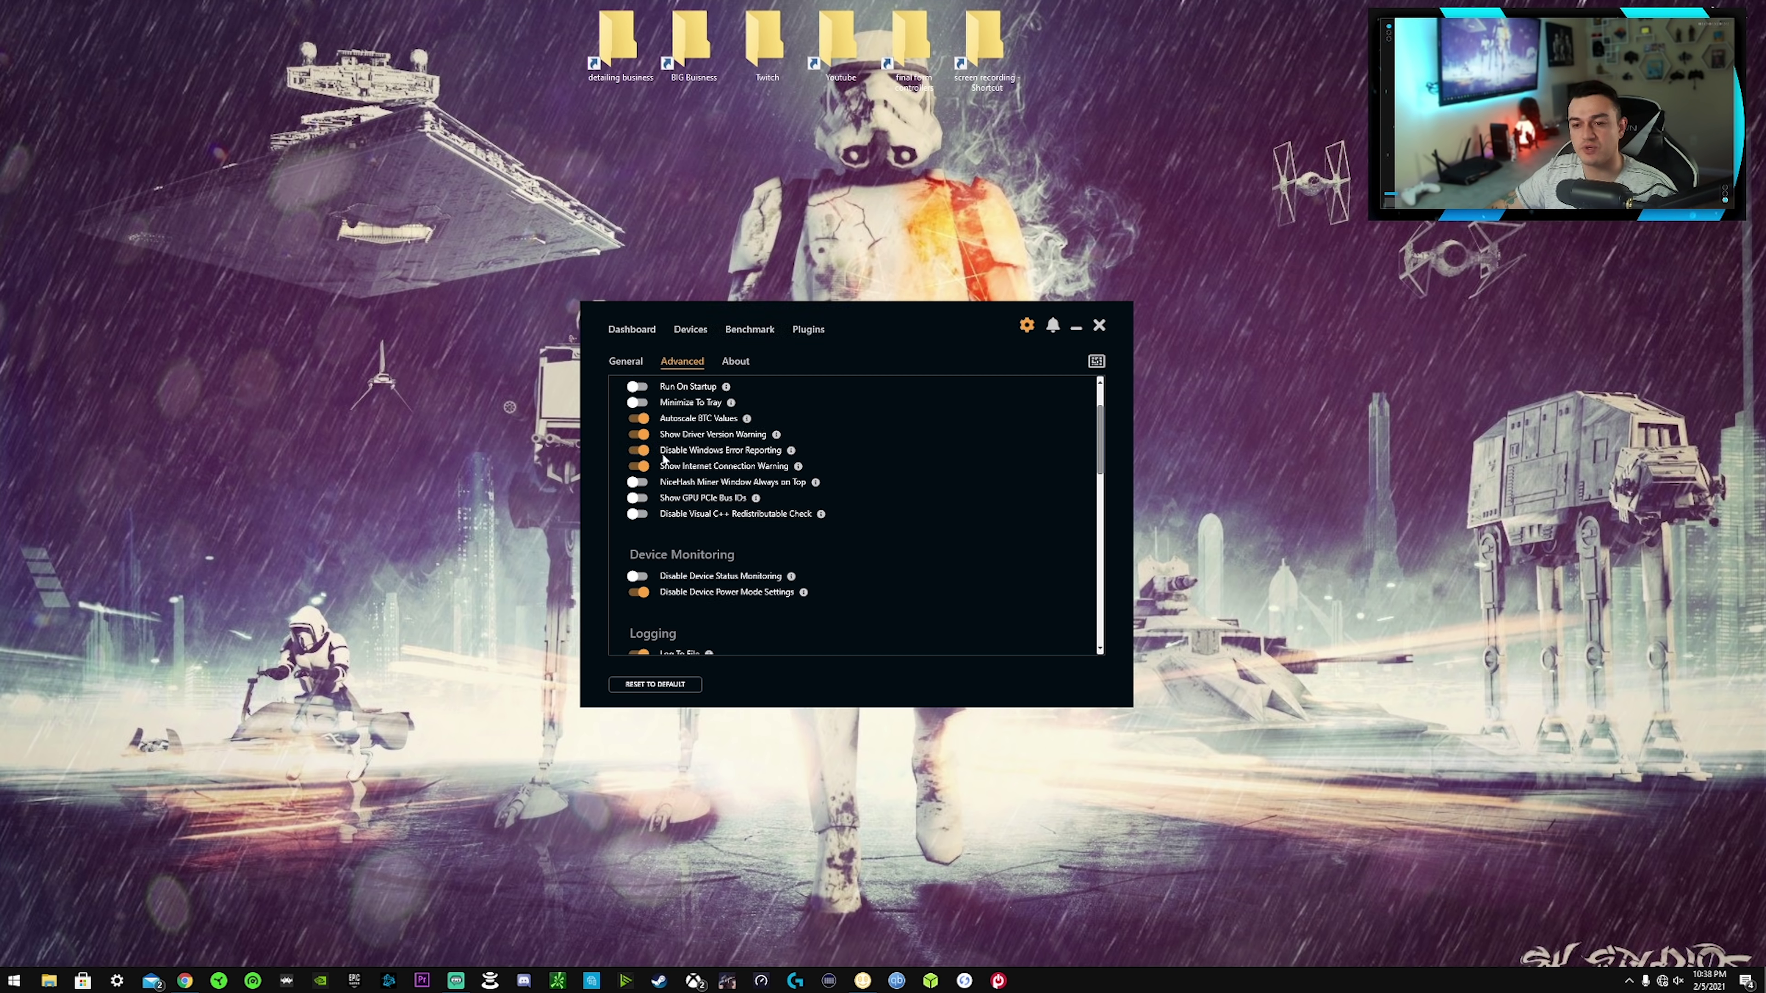
{"action": "mouse_move", "coordinate": [663, 459]}
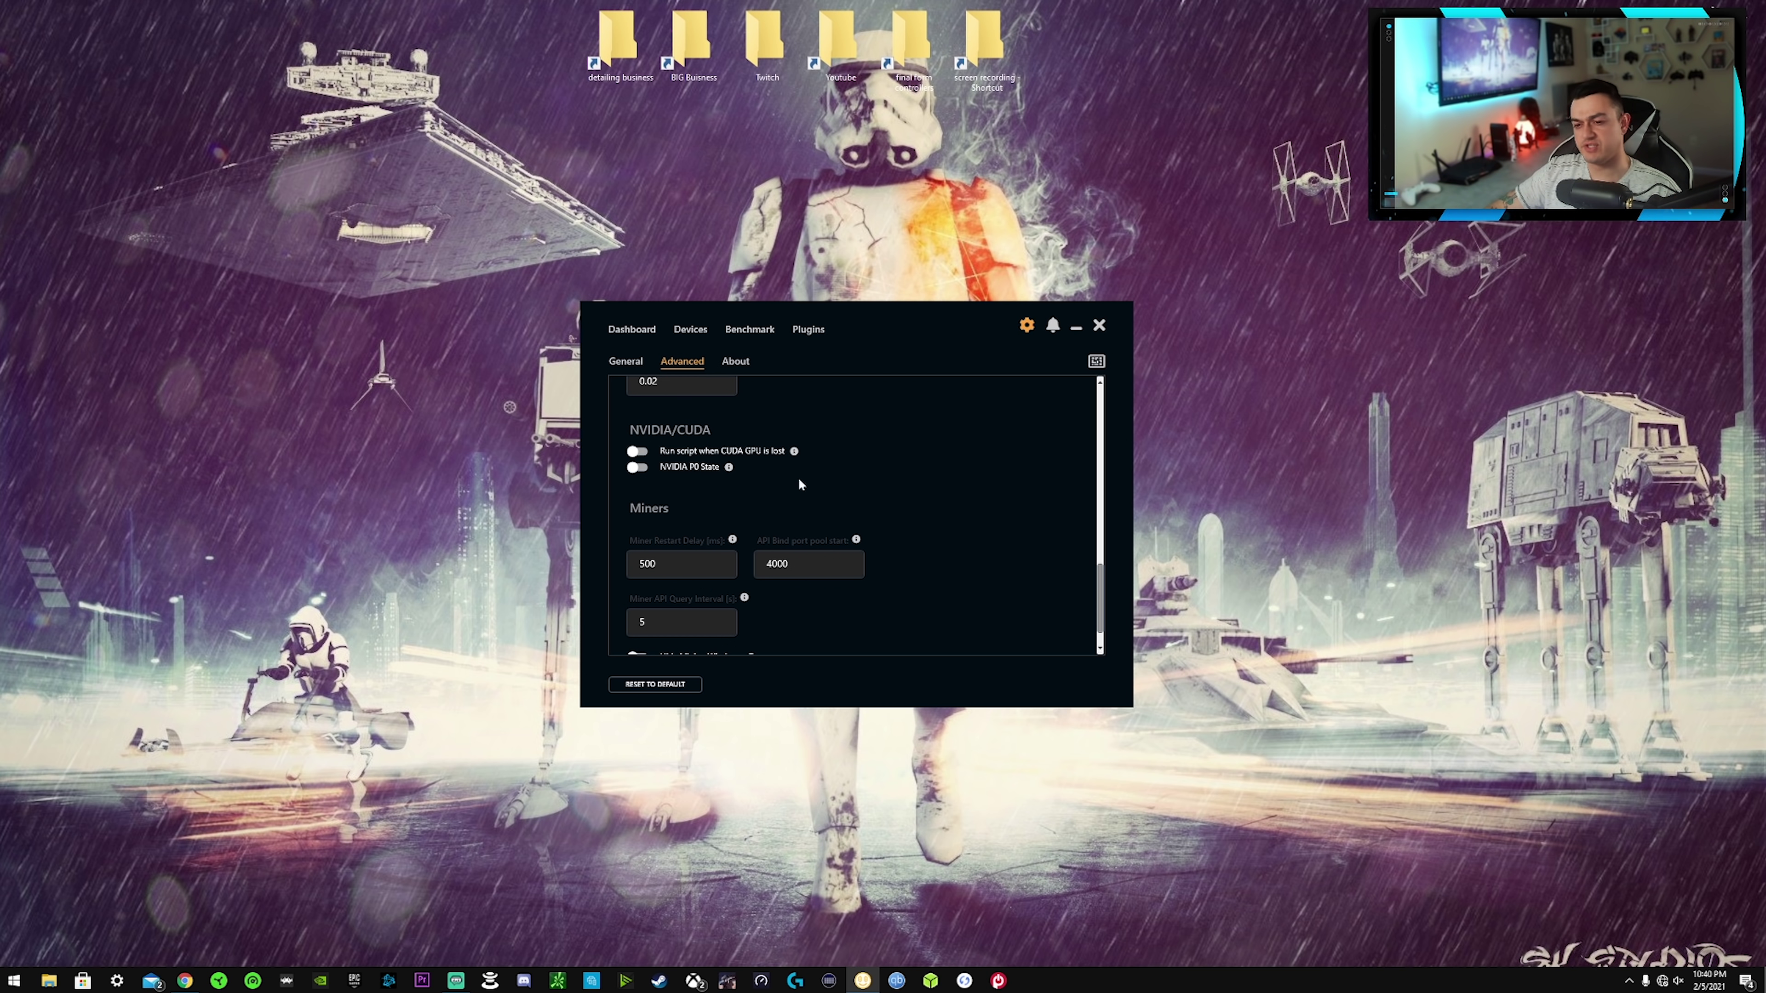
Scroll past the NVIDIA/CUDA and Miners sections to the empty Notifications panel.
{"action": "mouse_move", "coordinate": [729, 469]}
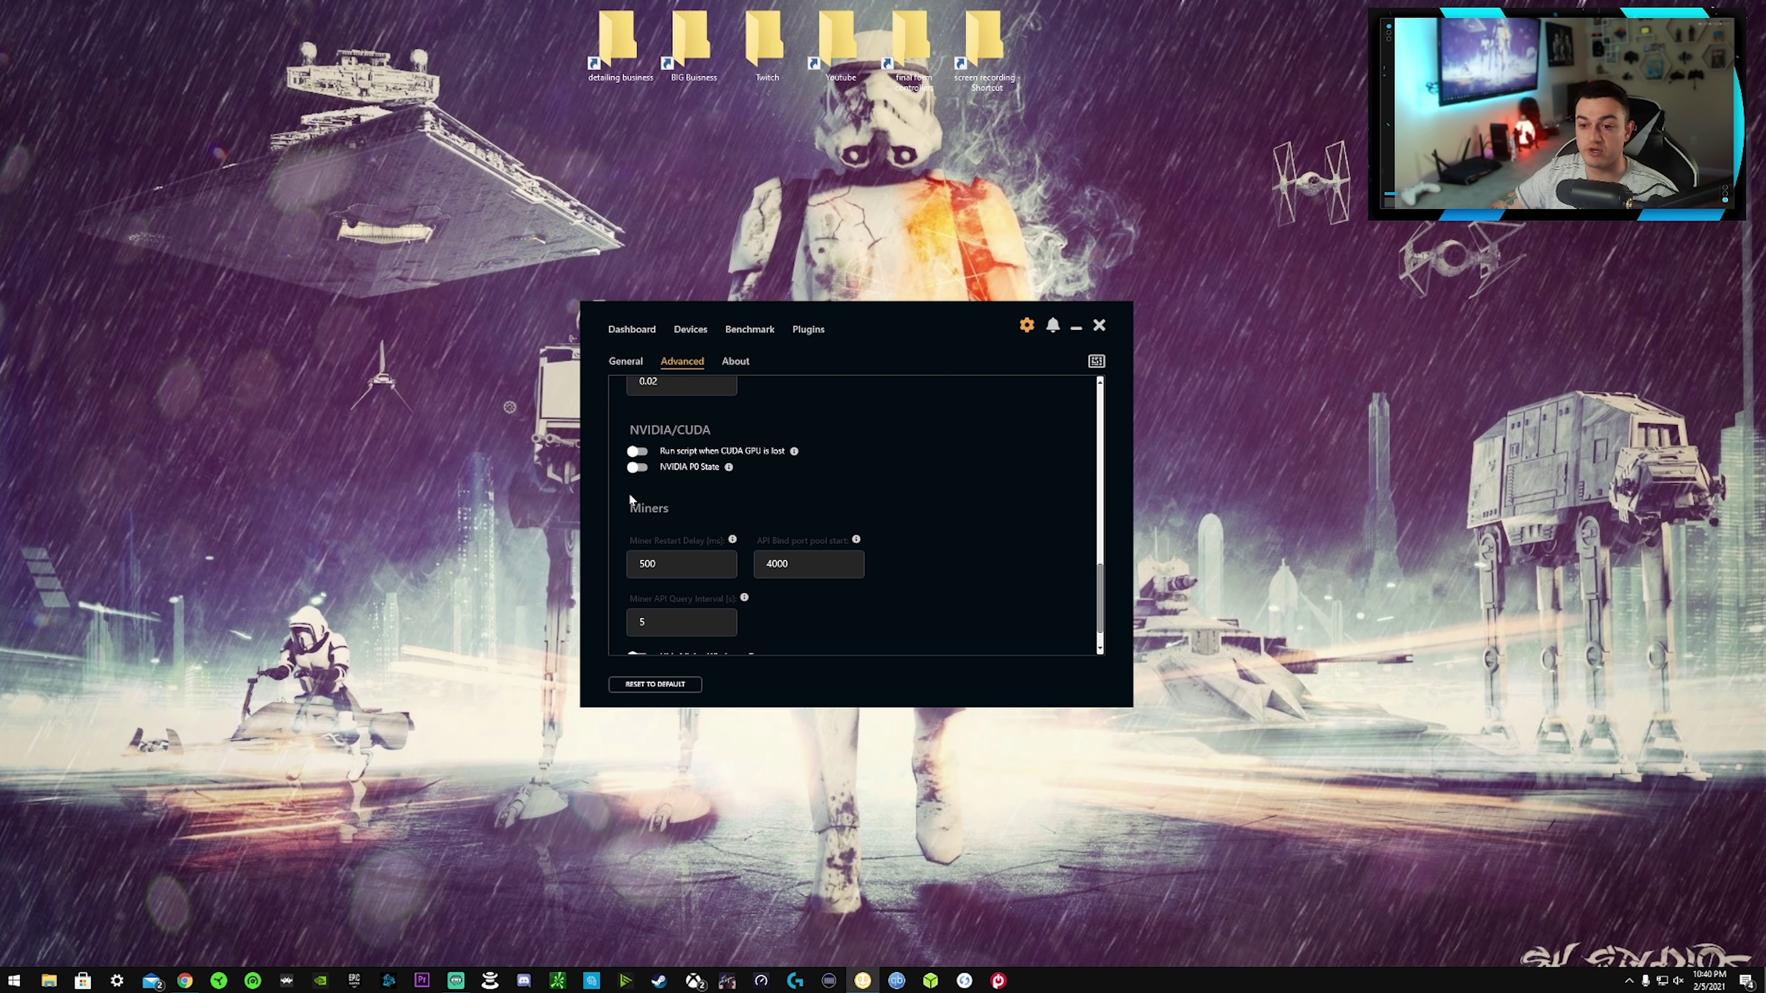
{"action": "scroll", "coordinate": [628, 513], "scroll_direction": "down", "scroll_amount": 2}
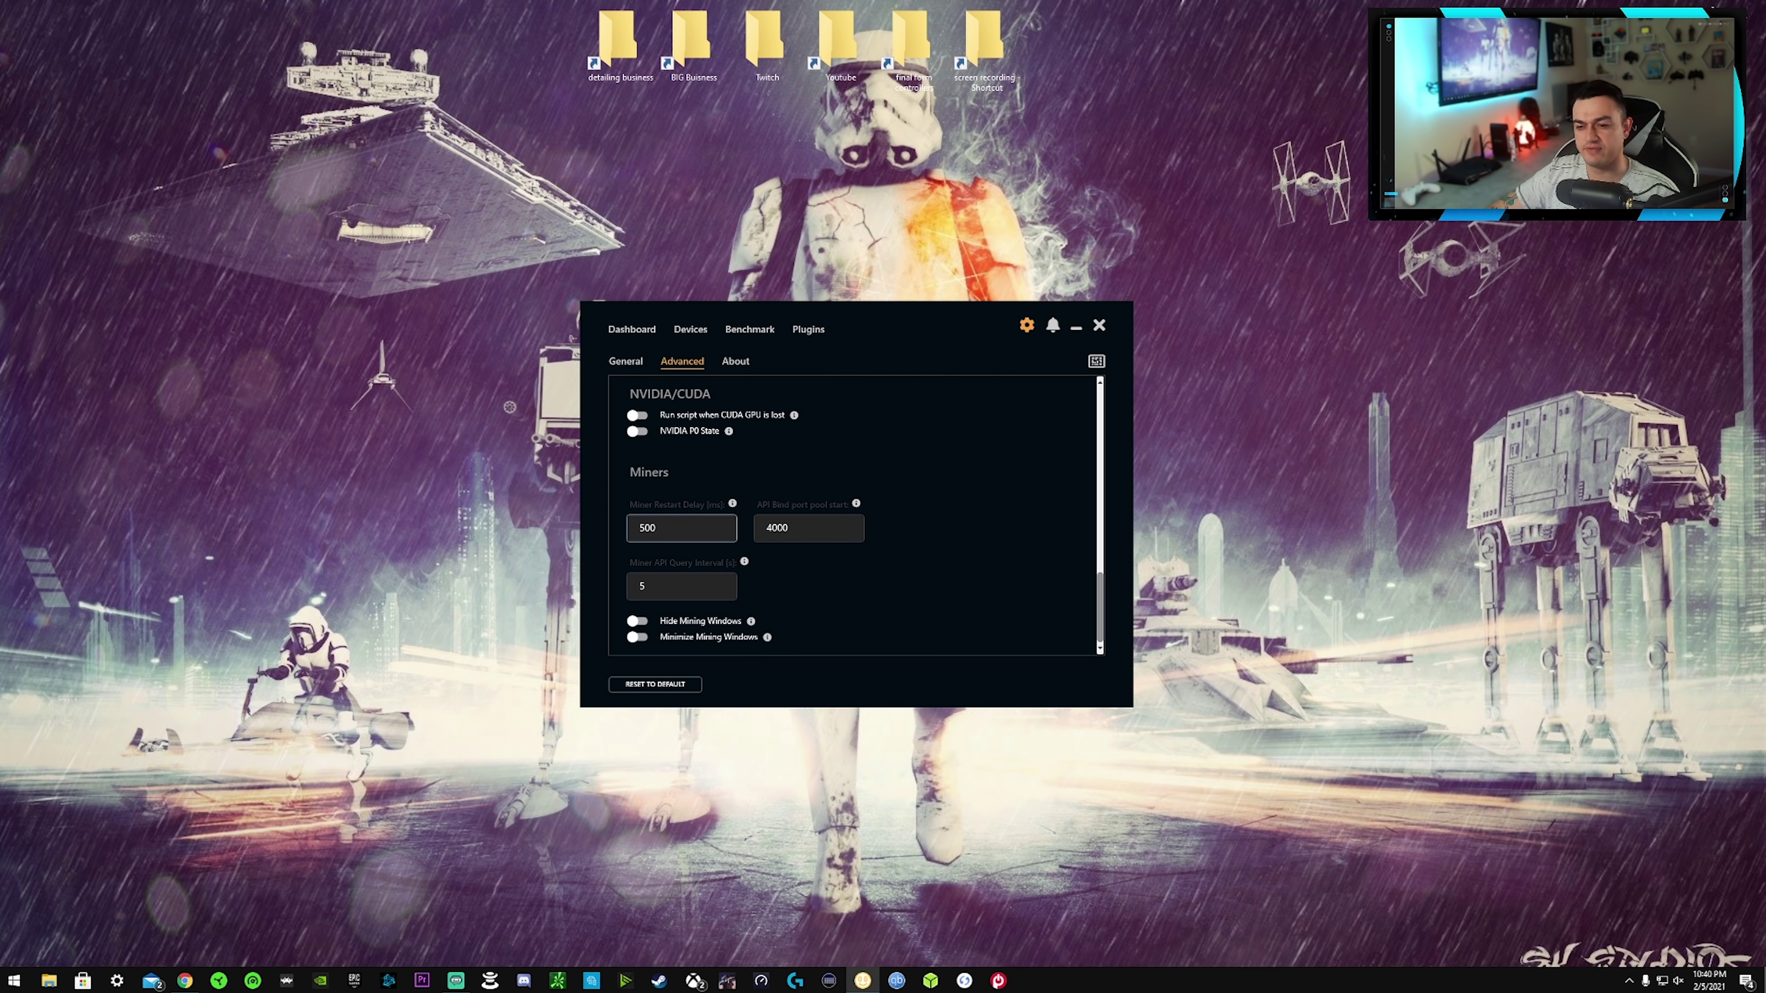
{"action": "left_click", "coordinate": [1049, 328]}
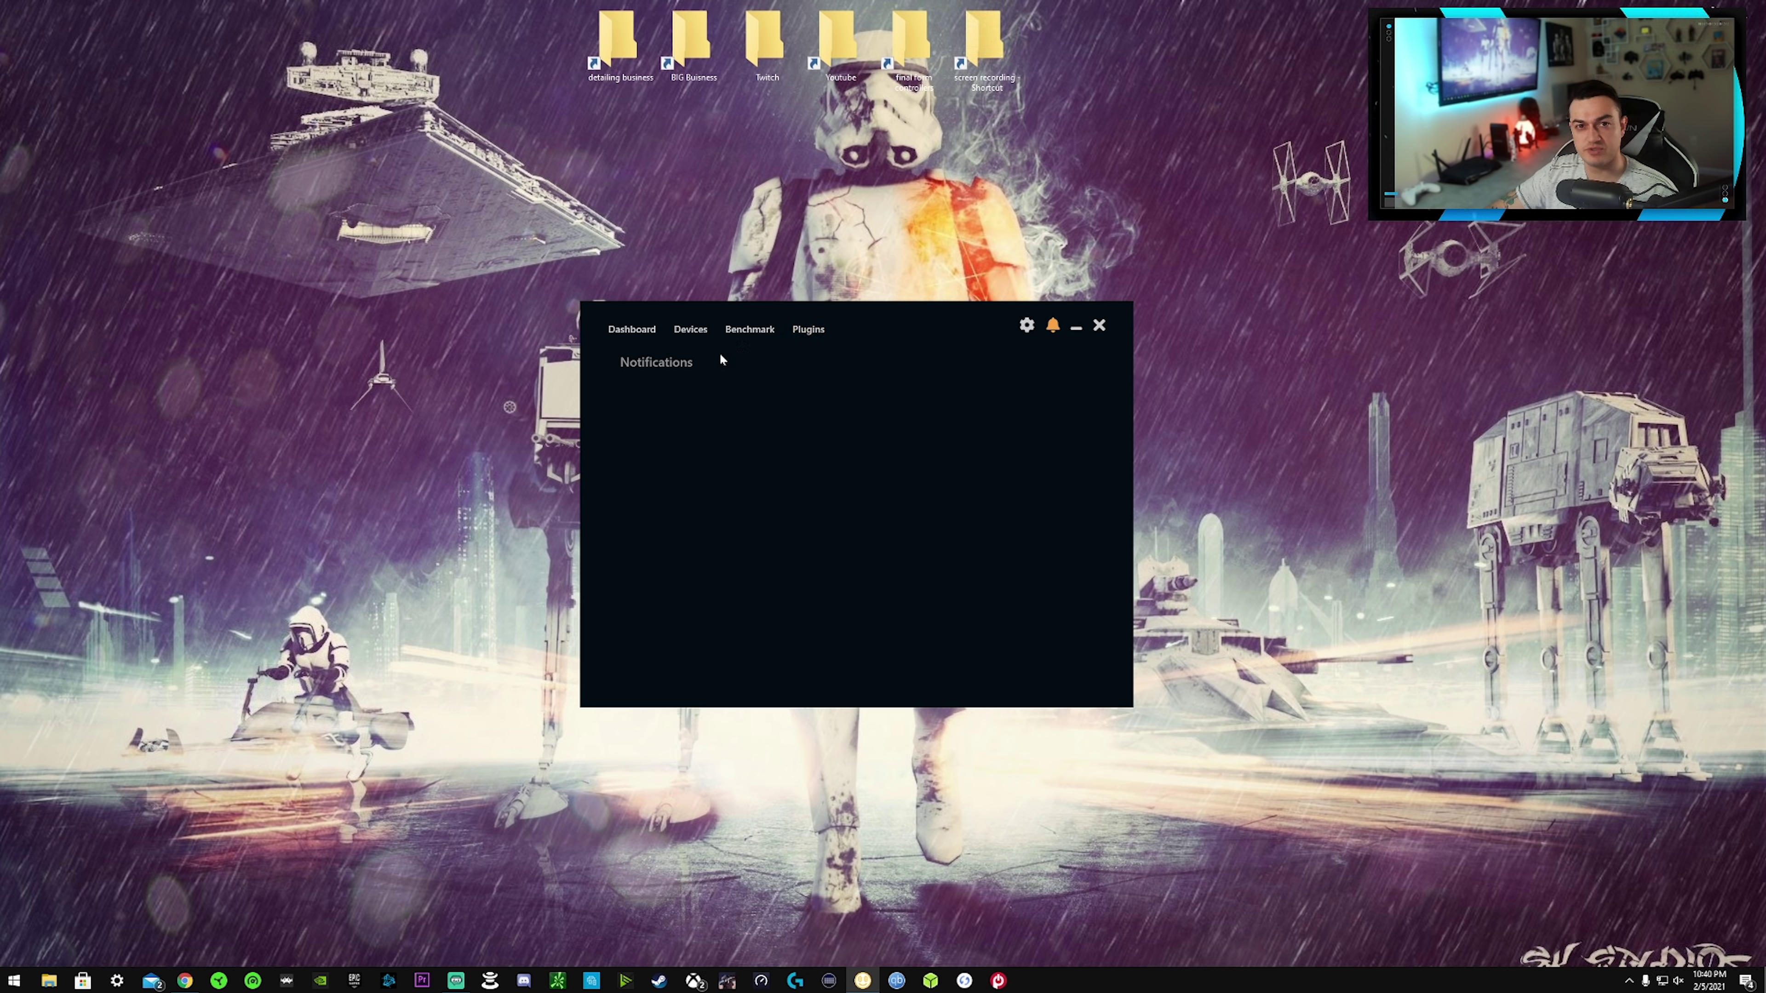
Browse the miner plugins list and expand the Excavator plugin's details.
{"action": "left_click", "coordinate": [817, 328]}
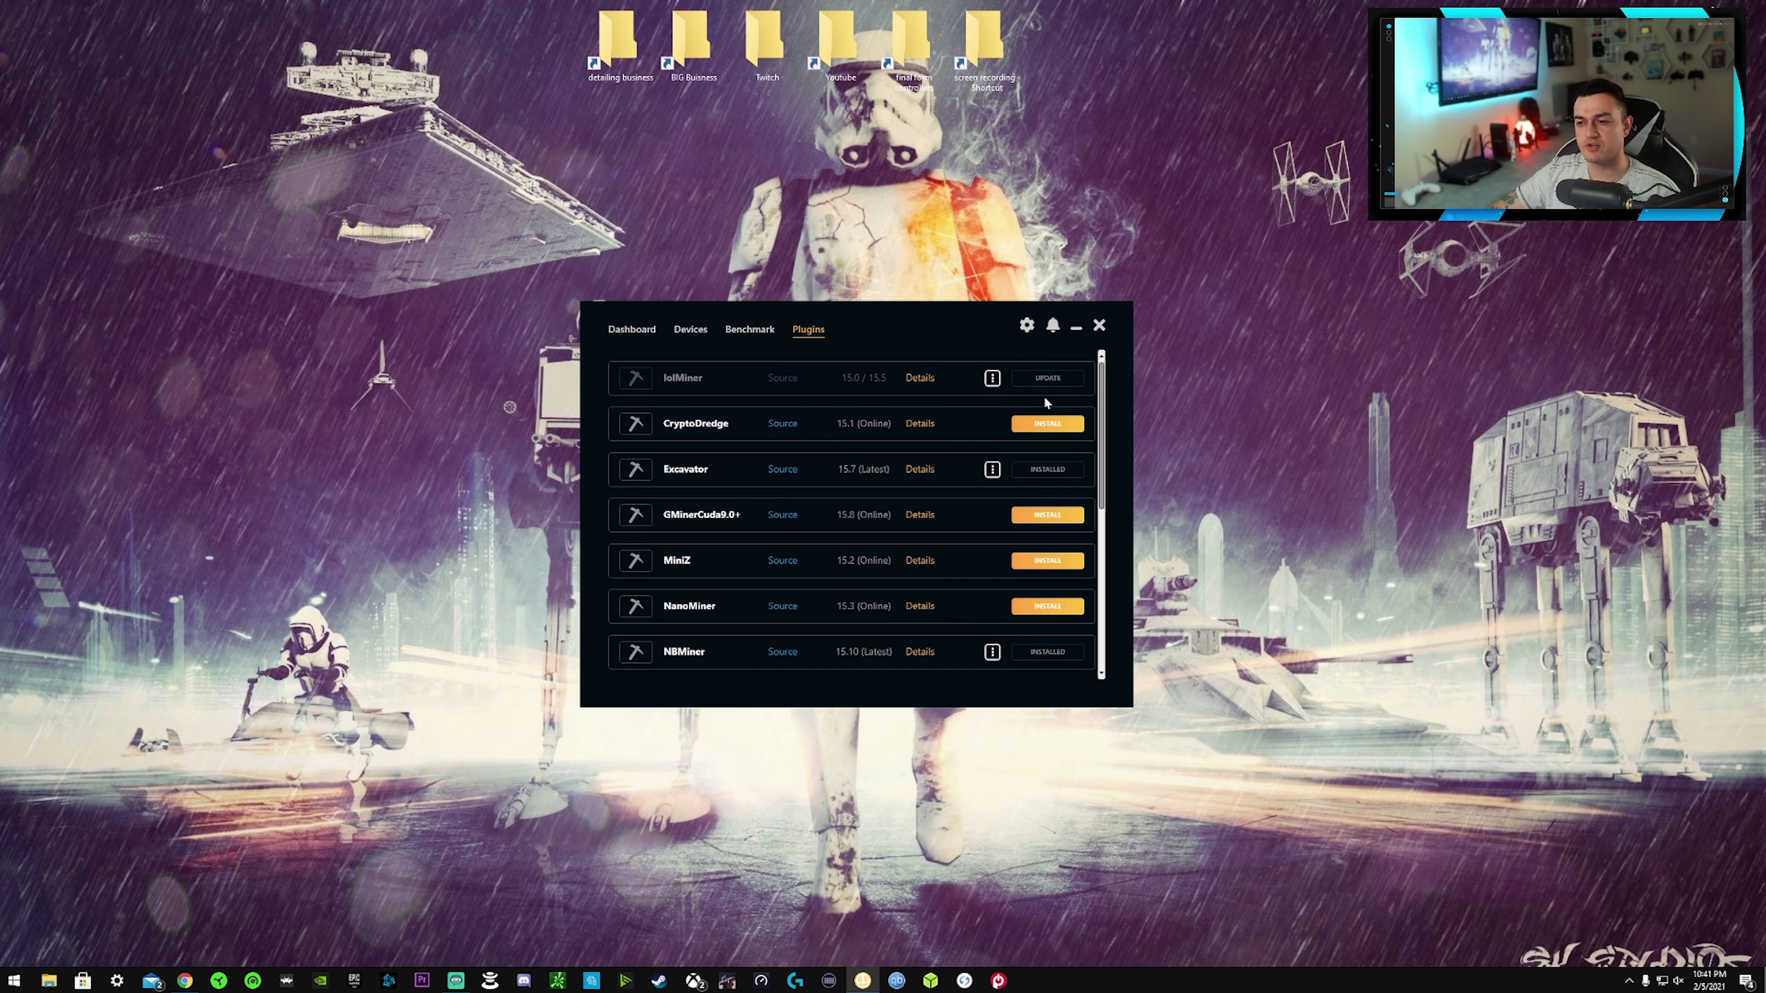
{"action": "left_click_drag", "start_coordinate": [1096, 387], "coordinate": [1097, 546]}
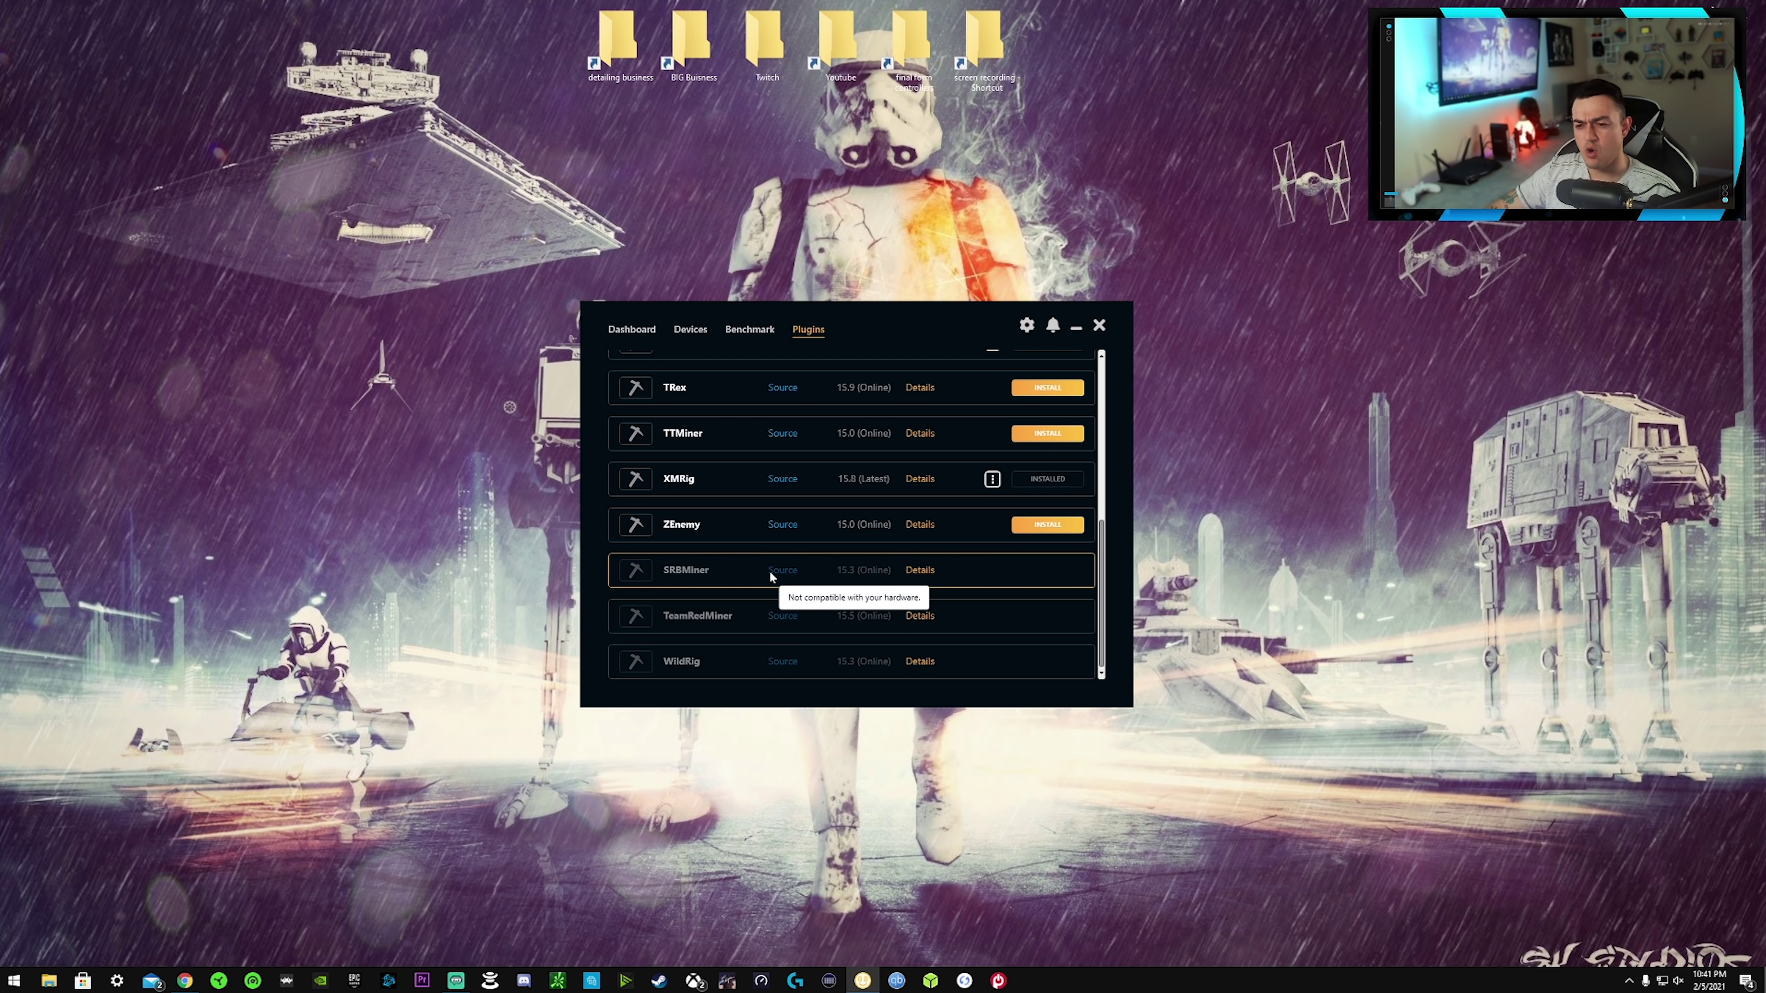
{"action": "scroll", "coordinate": [1106, 586], "scroll_direction": "up", "scroll_amount": 5}
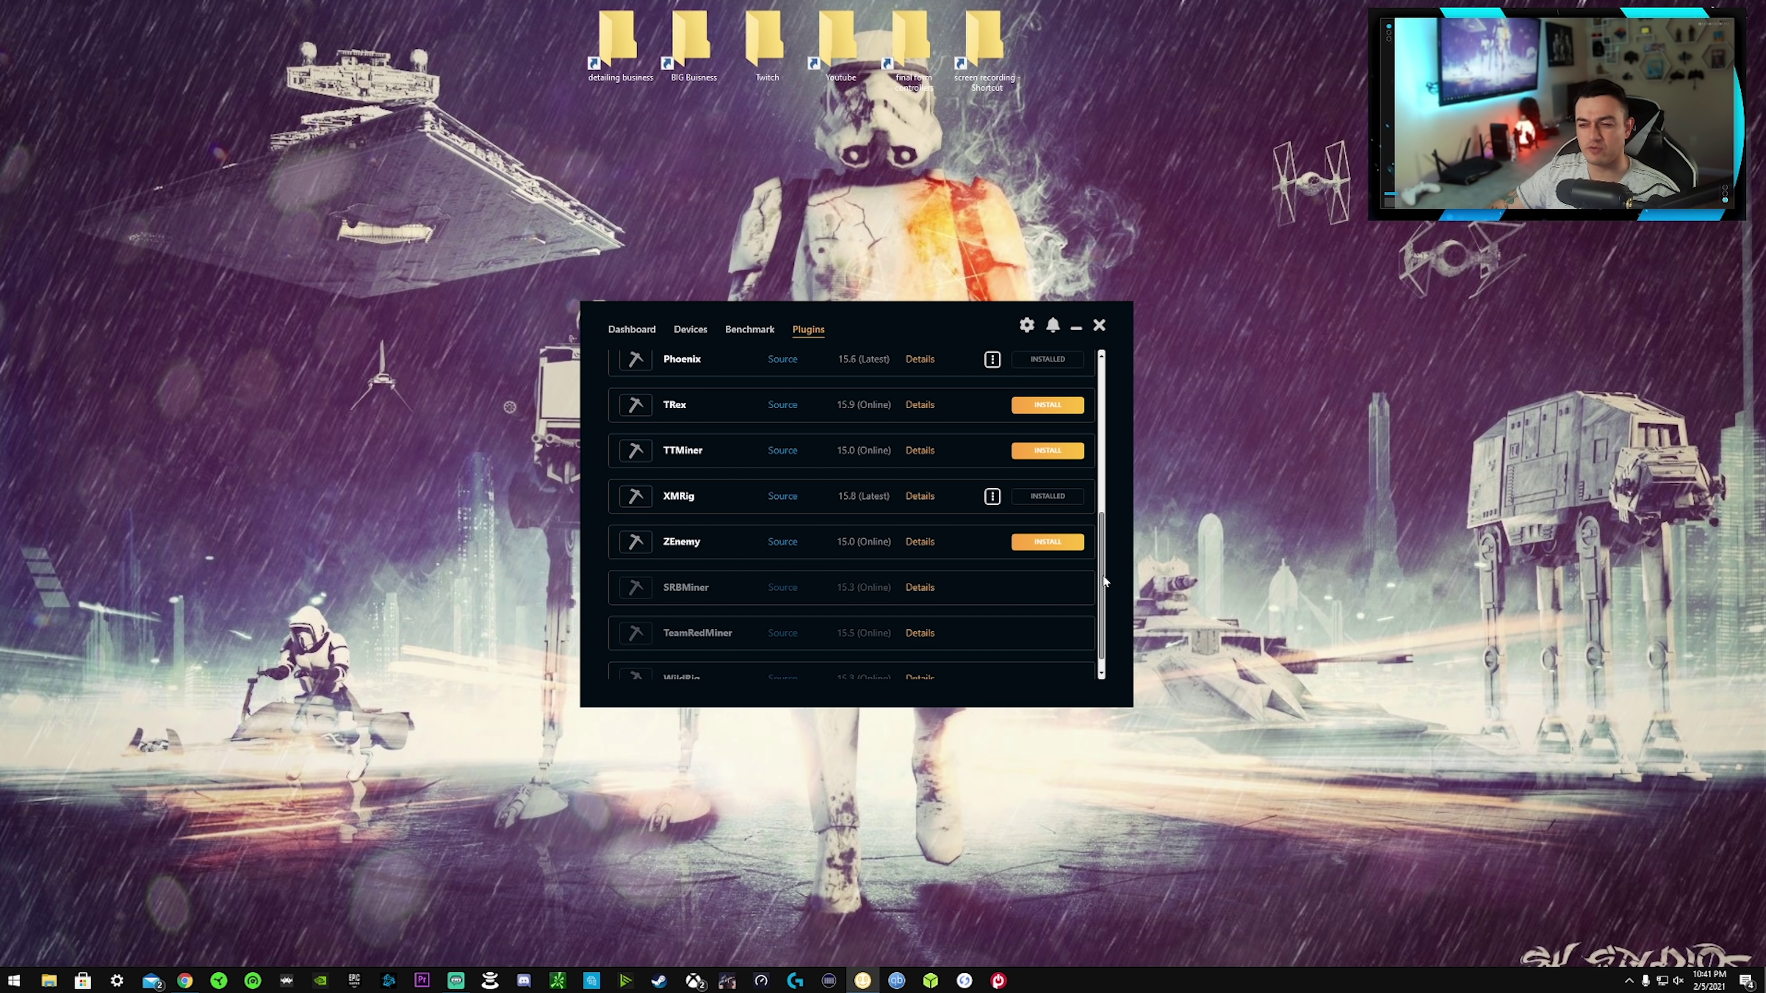
{"action": "scroll", "coordinate": [1079, 439], "scroll_direction": "up", "scroll_amount": 1}
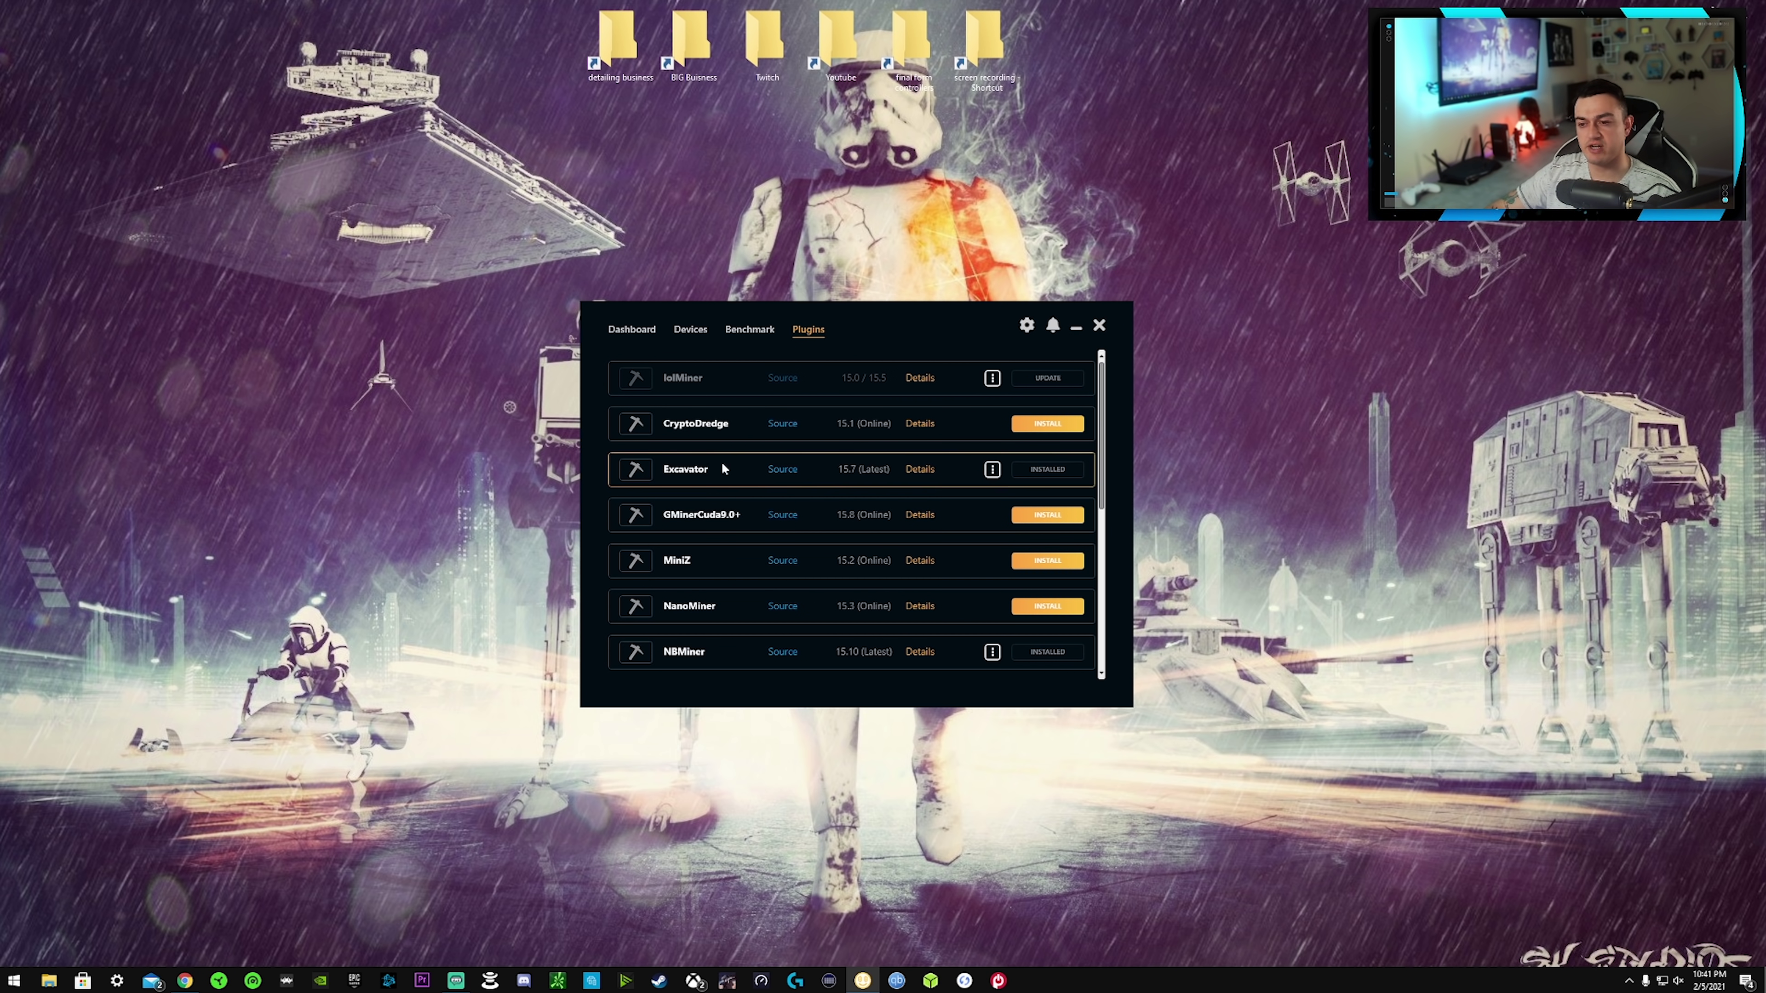
{"action": "left_click", "coordinate": [920, 471]}
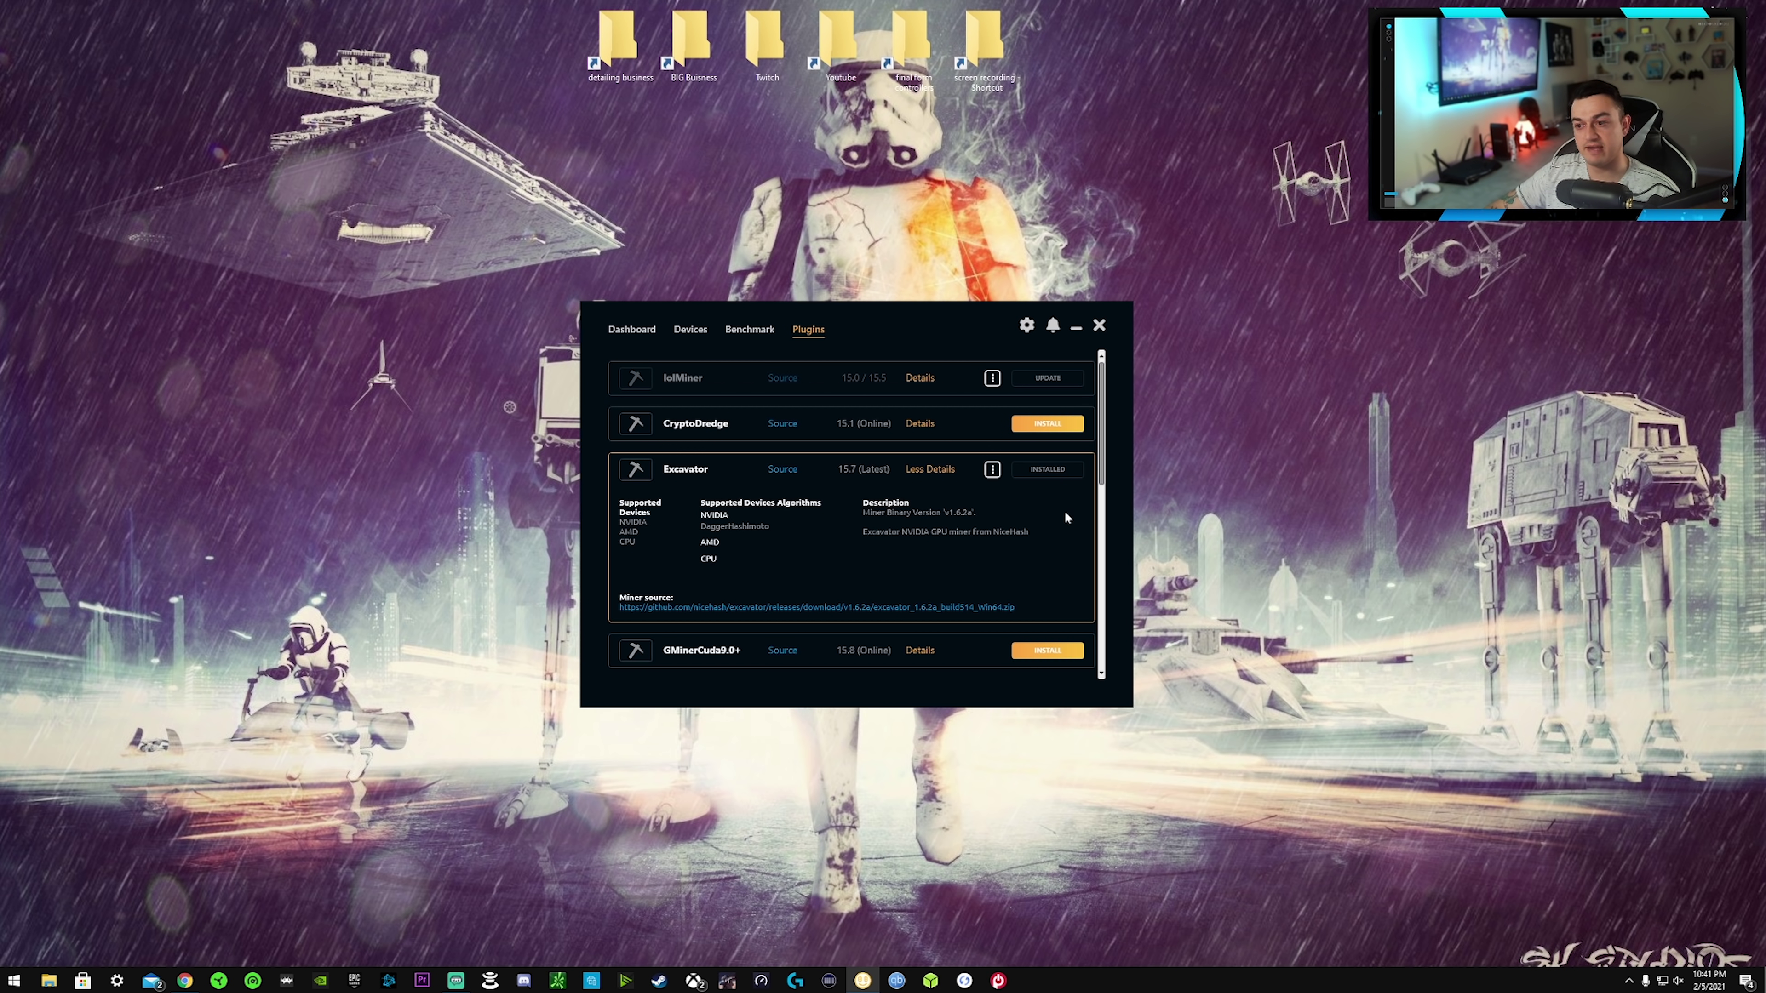
Glance at the Benchmark page, return to Devices, and launch the rig's online stats.
{"action": "left_click", "coordinate": [750, 328]}
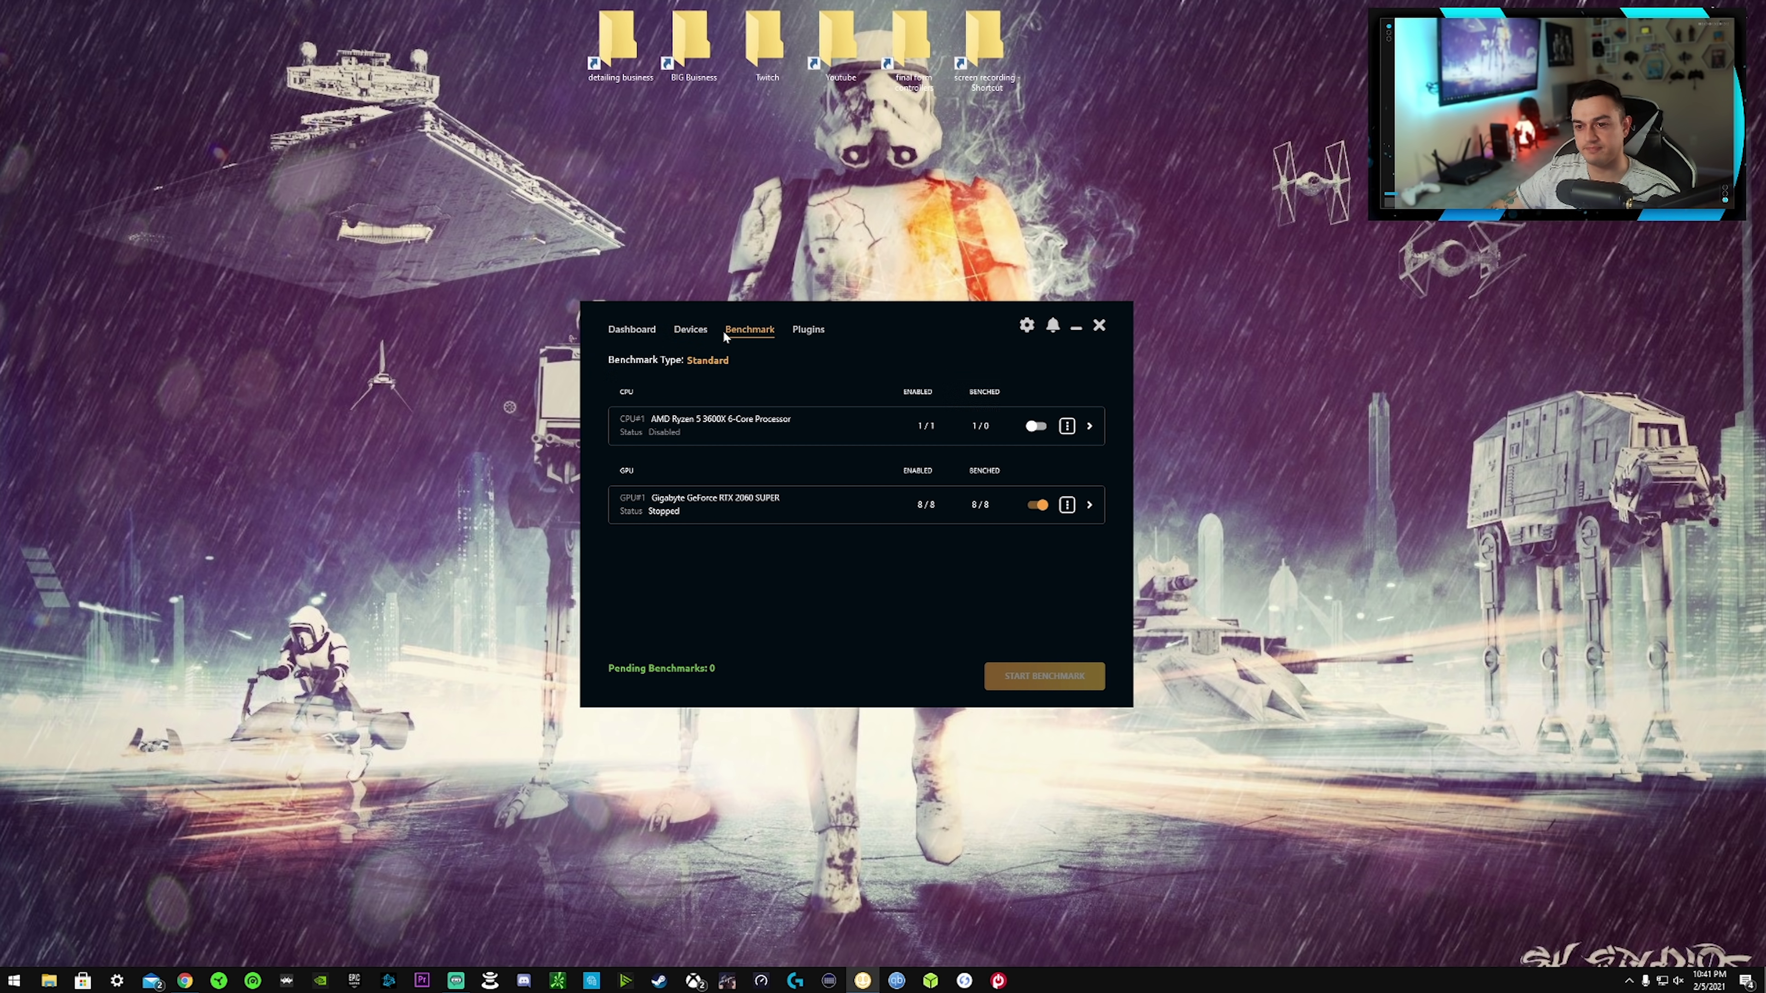
{"action": "left_click", "coordinate": [691, 329]}
{"action": "left_click", "coordinate": [1078, 675]}
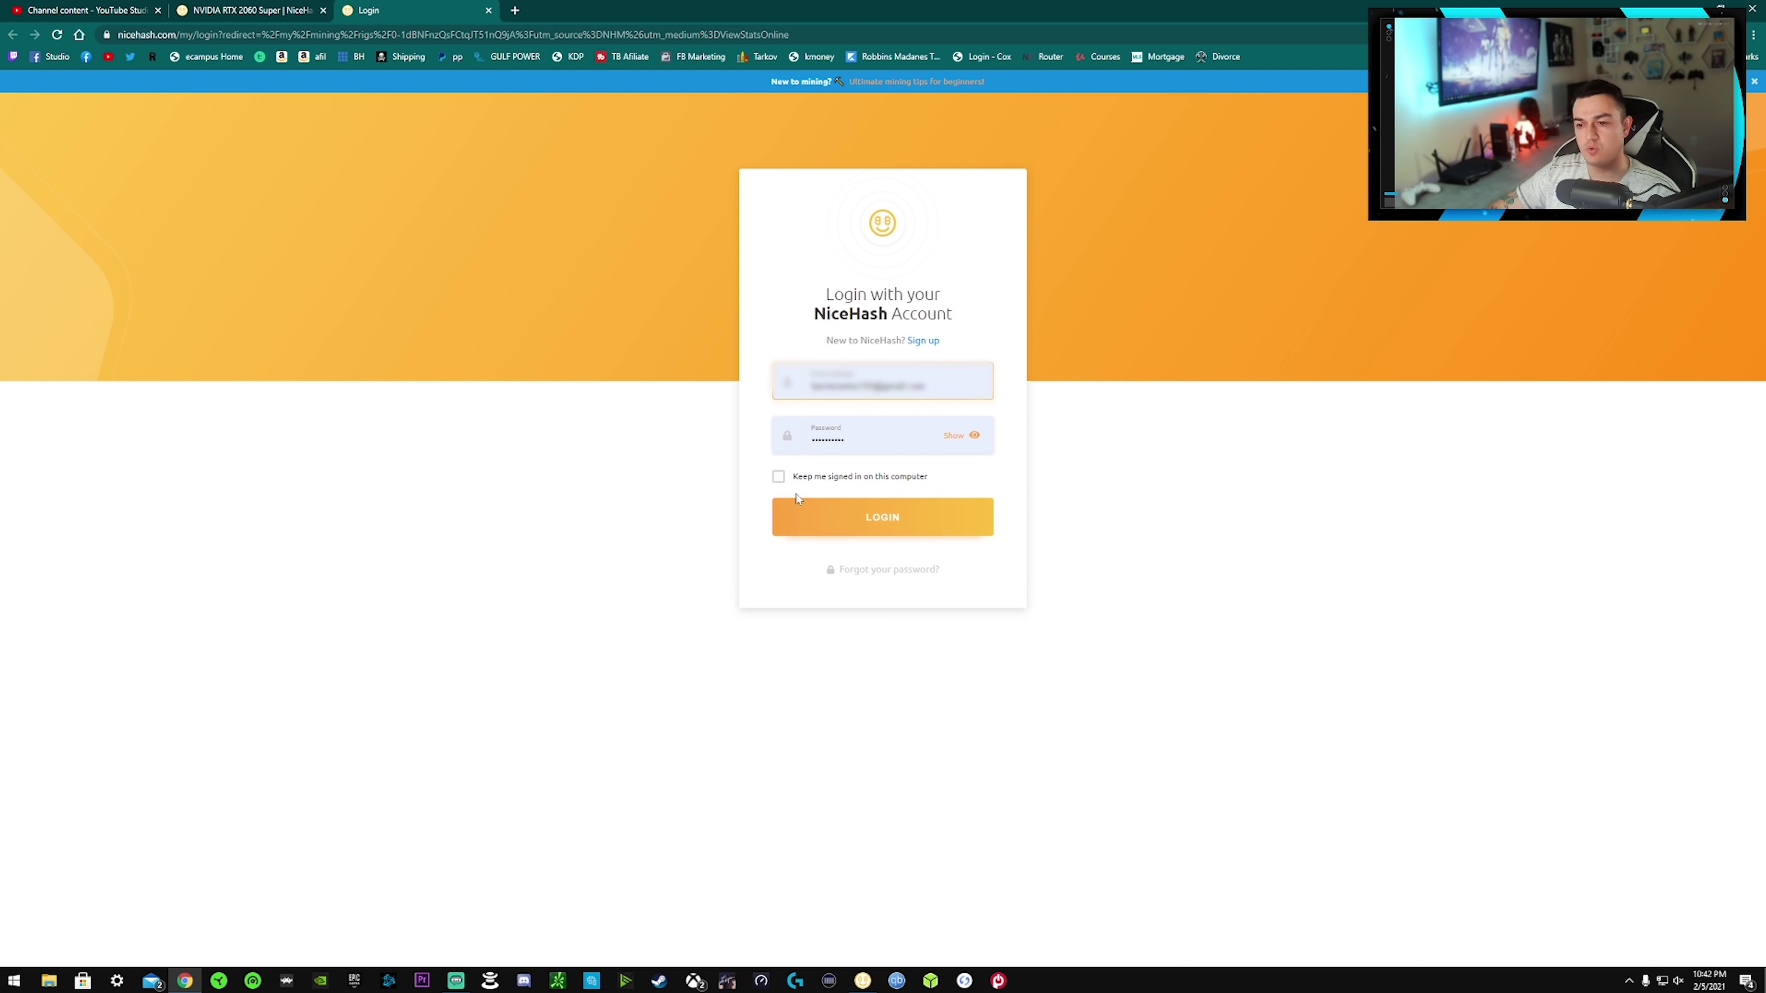
Log in to NiceHash with 'Keep me signed in' ticked and enter the six-digit 2FA code.
{"action": "left_click", "coordinate": [779, 476]}
{"action": "left_click", "coordinate": [807, 511]}
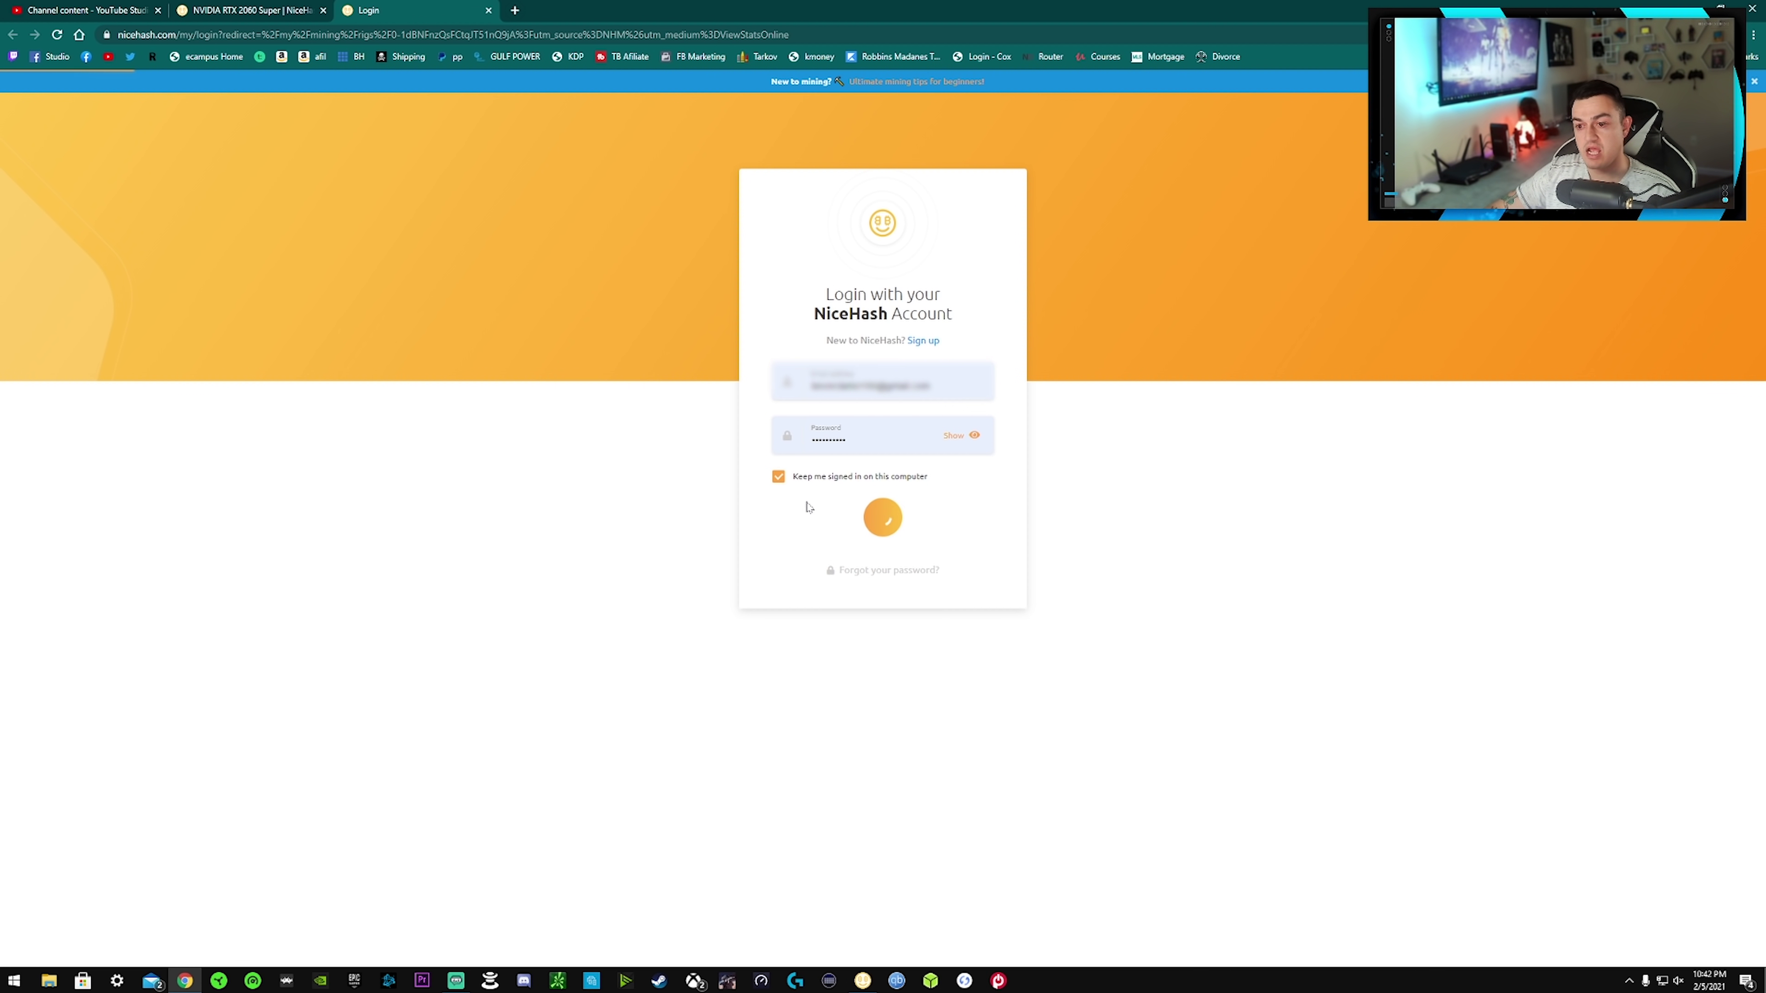
{"action": "left_click", "coordinate": [796, 319]}
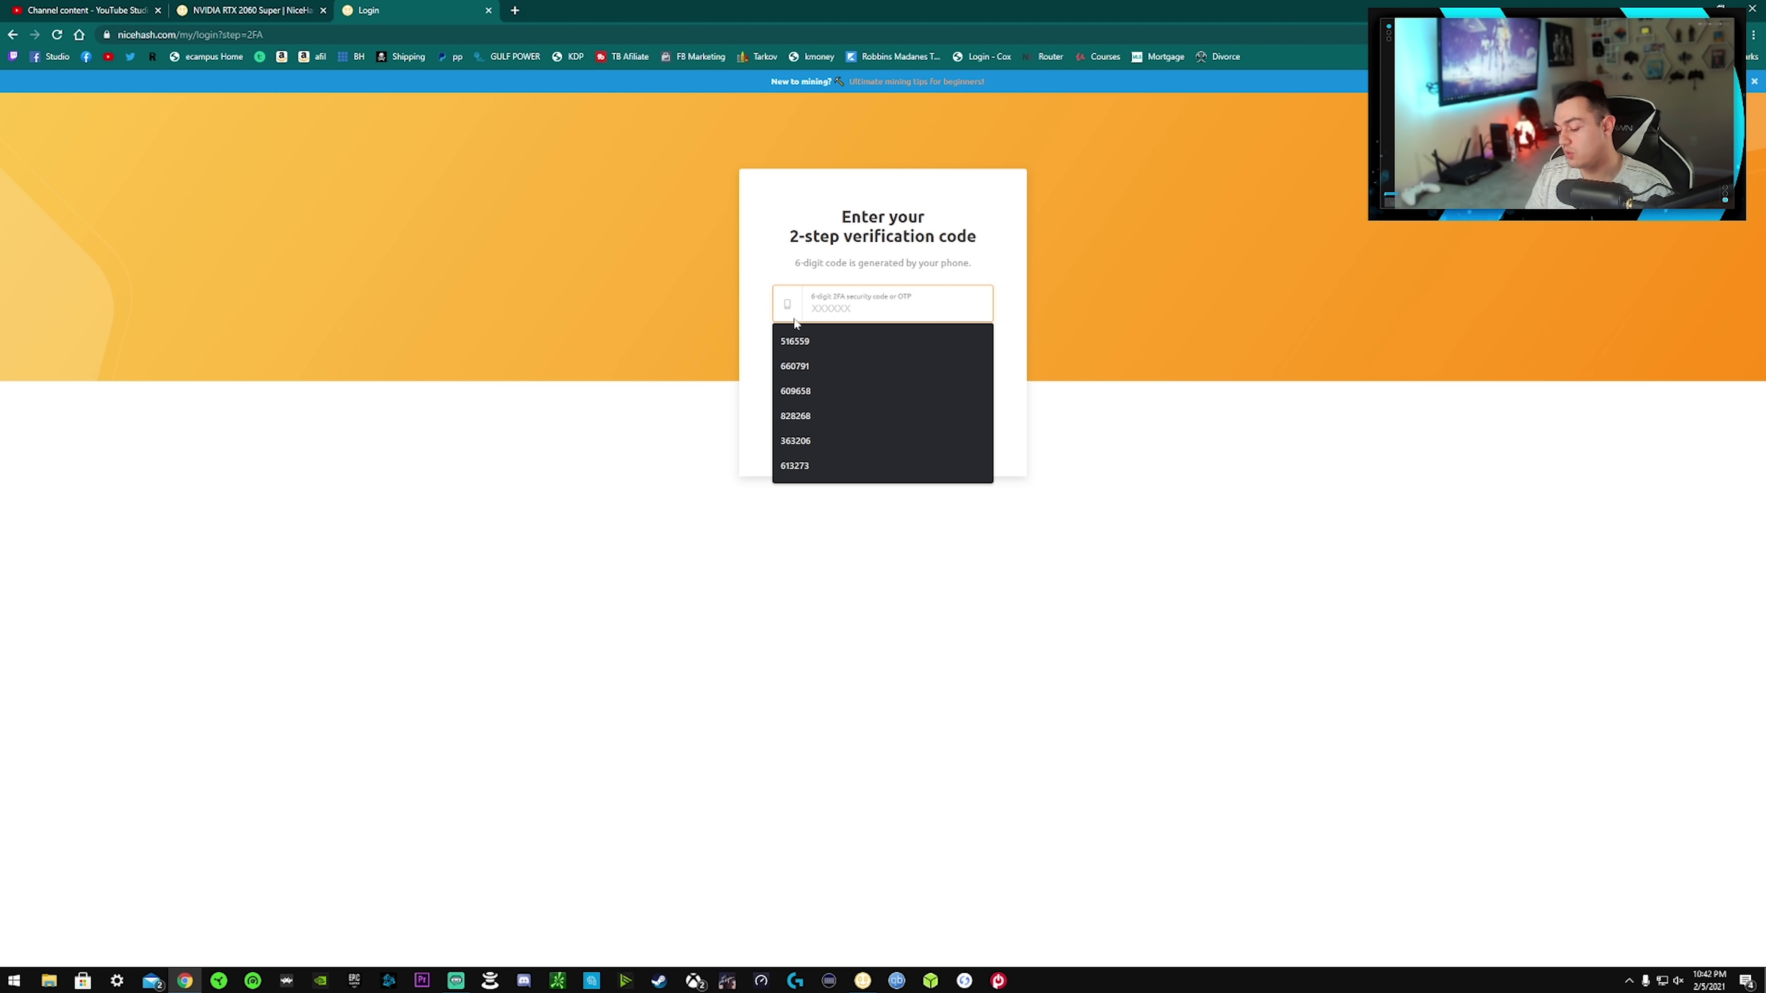
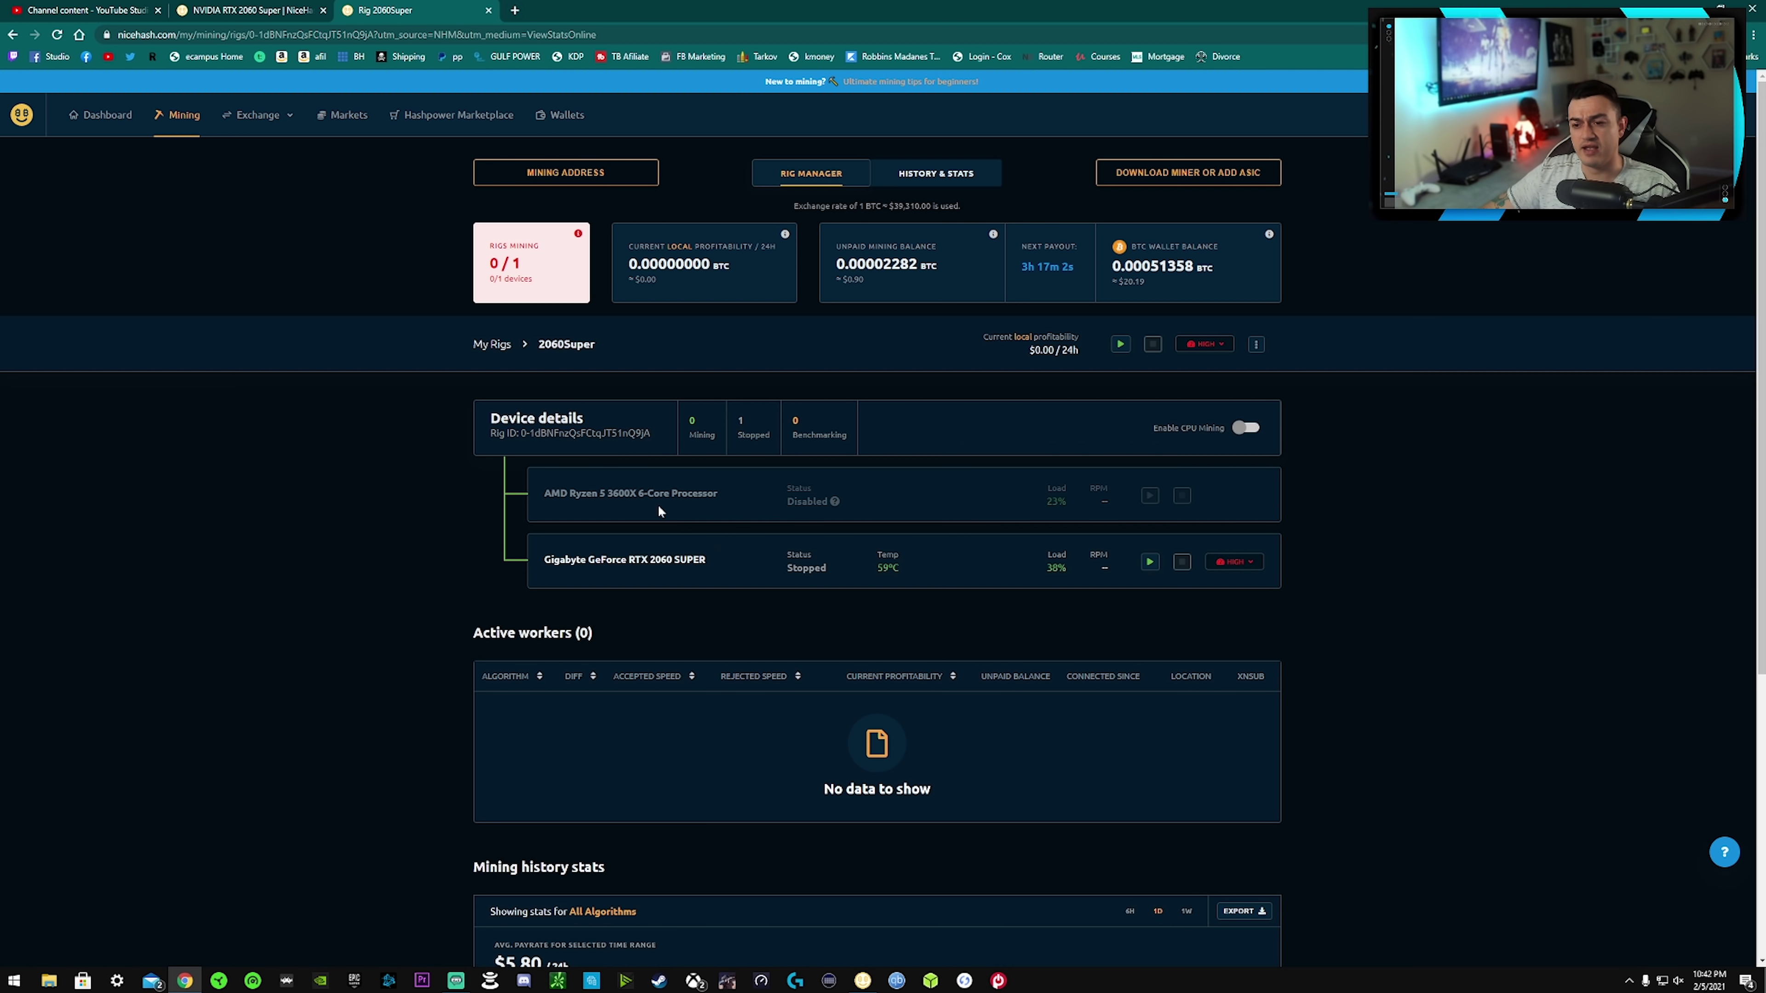
Check the rig's average payrate and the $0.90 unpaid balance, then go to Wallets.
{"action": "scroll", "coordinate": [974, 619], "scroll_direction": "down", "scroll_amount": 6}
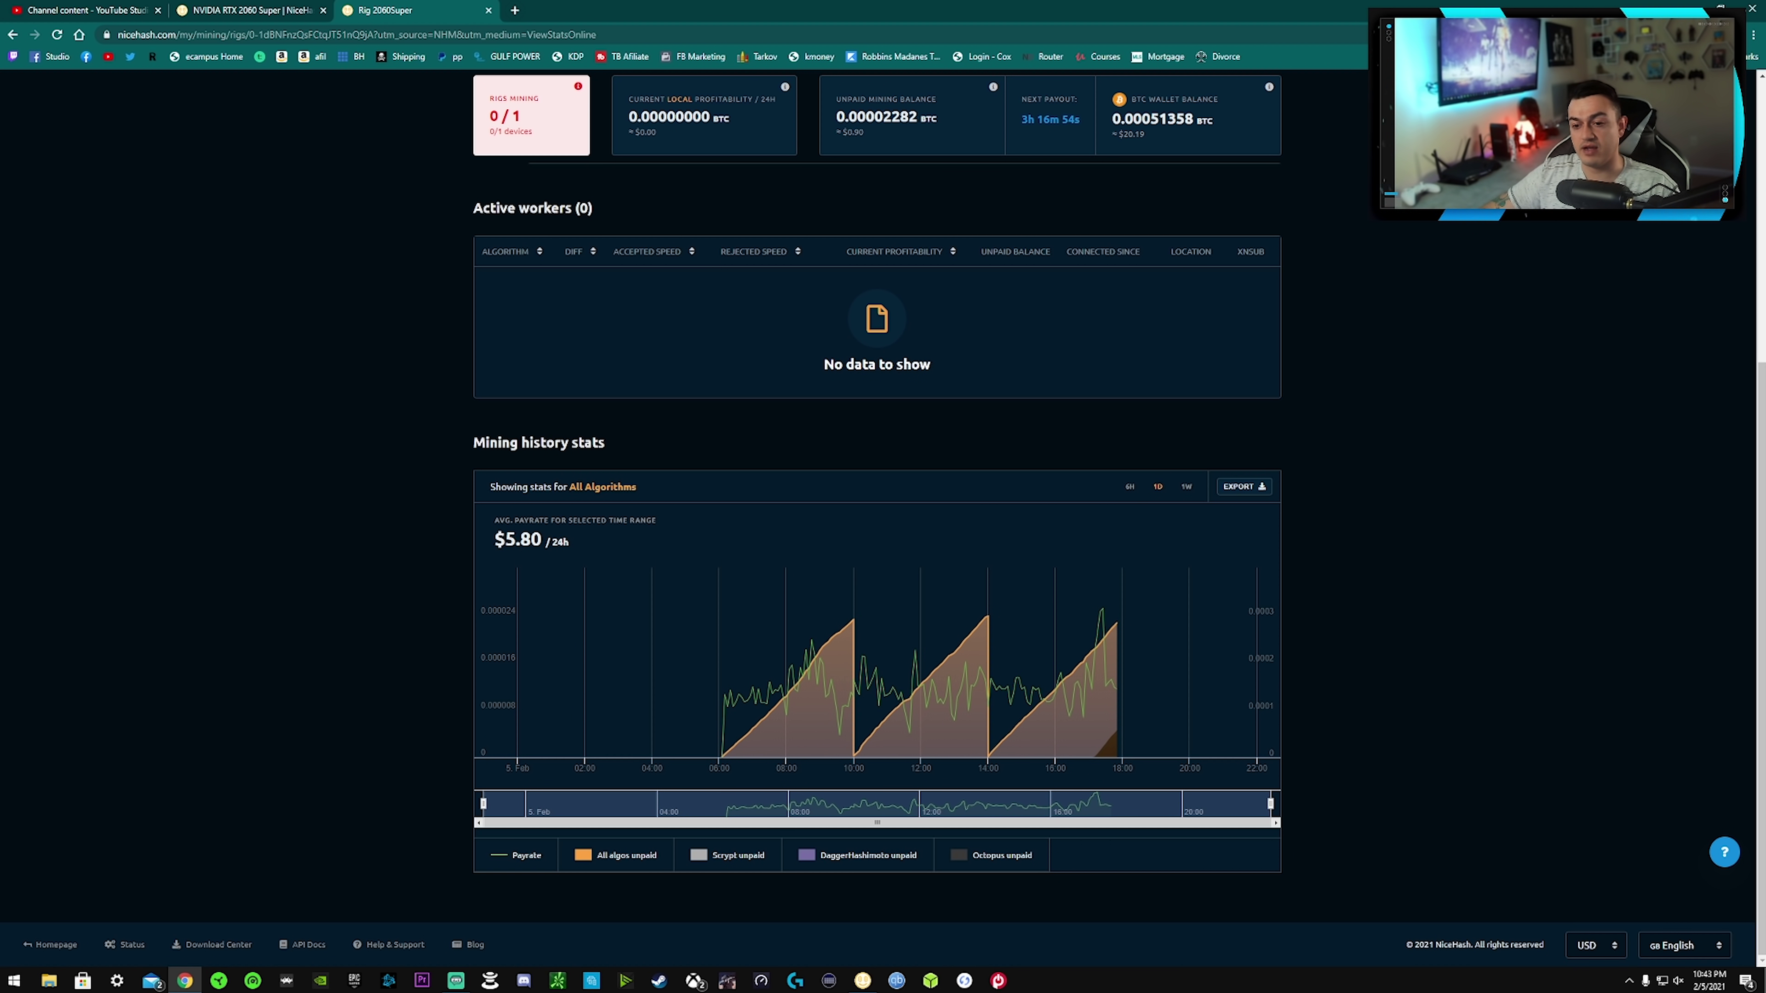
{"action": "left_click_drag", "start_coordinate": [494, 540], "coordinate": [600, 607]}
{"action": "scroll", "coordinate": [764, 612], "scroll_direction": "up", "scroll_amount": 6}
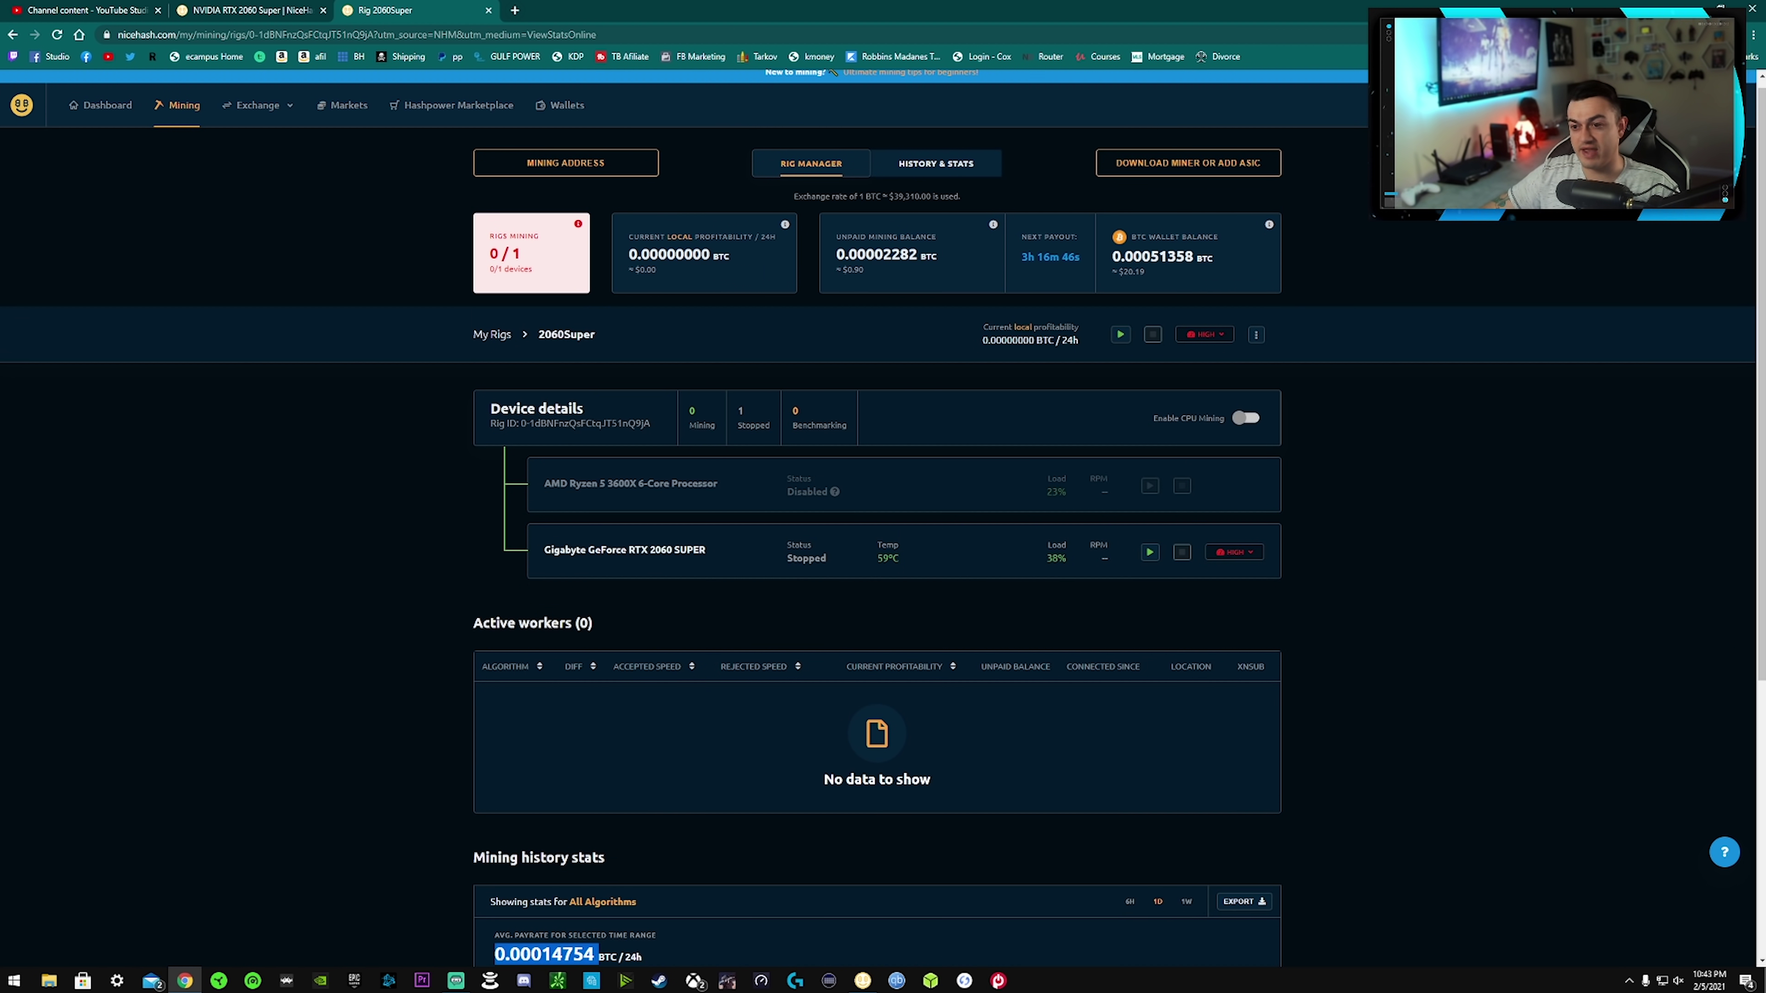
{"action": "left_click_drag", "start_coordinate": [841, 270], "coordinate": [865, 274]}
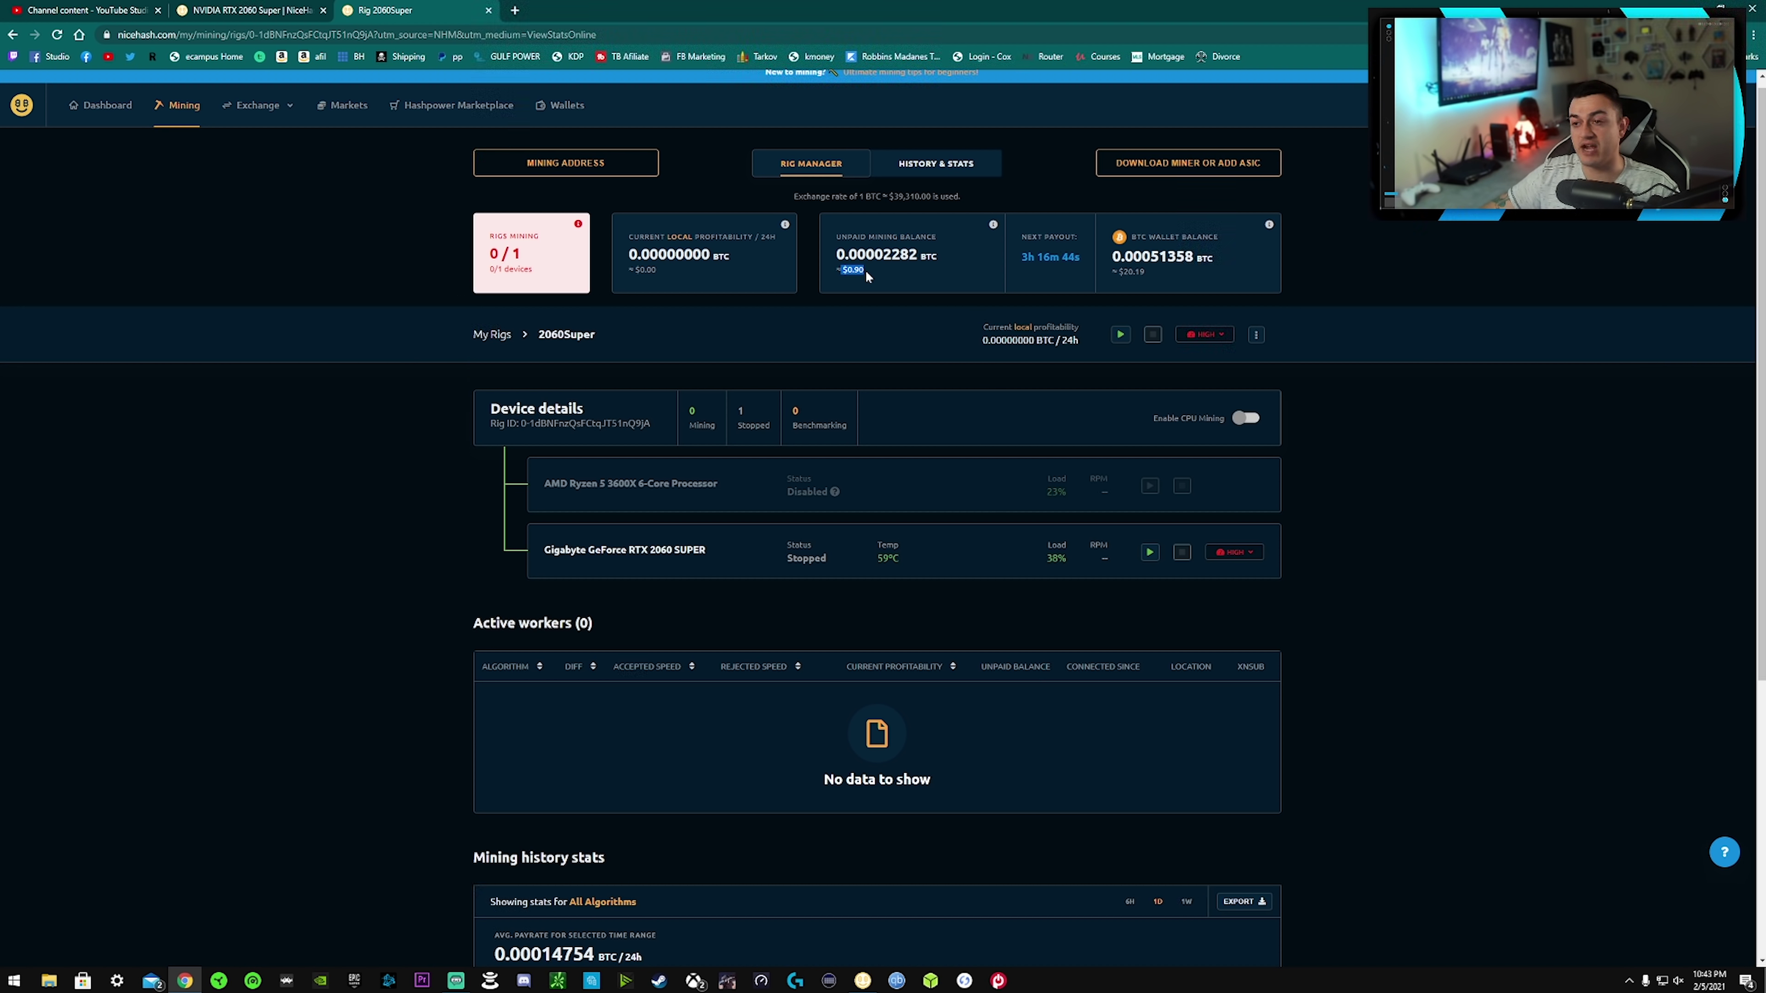
{"action": "left_click", "coordinate": [1149, 272]}
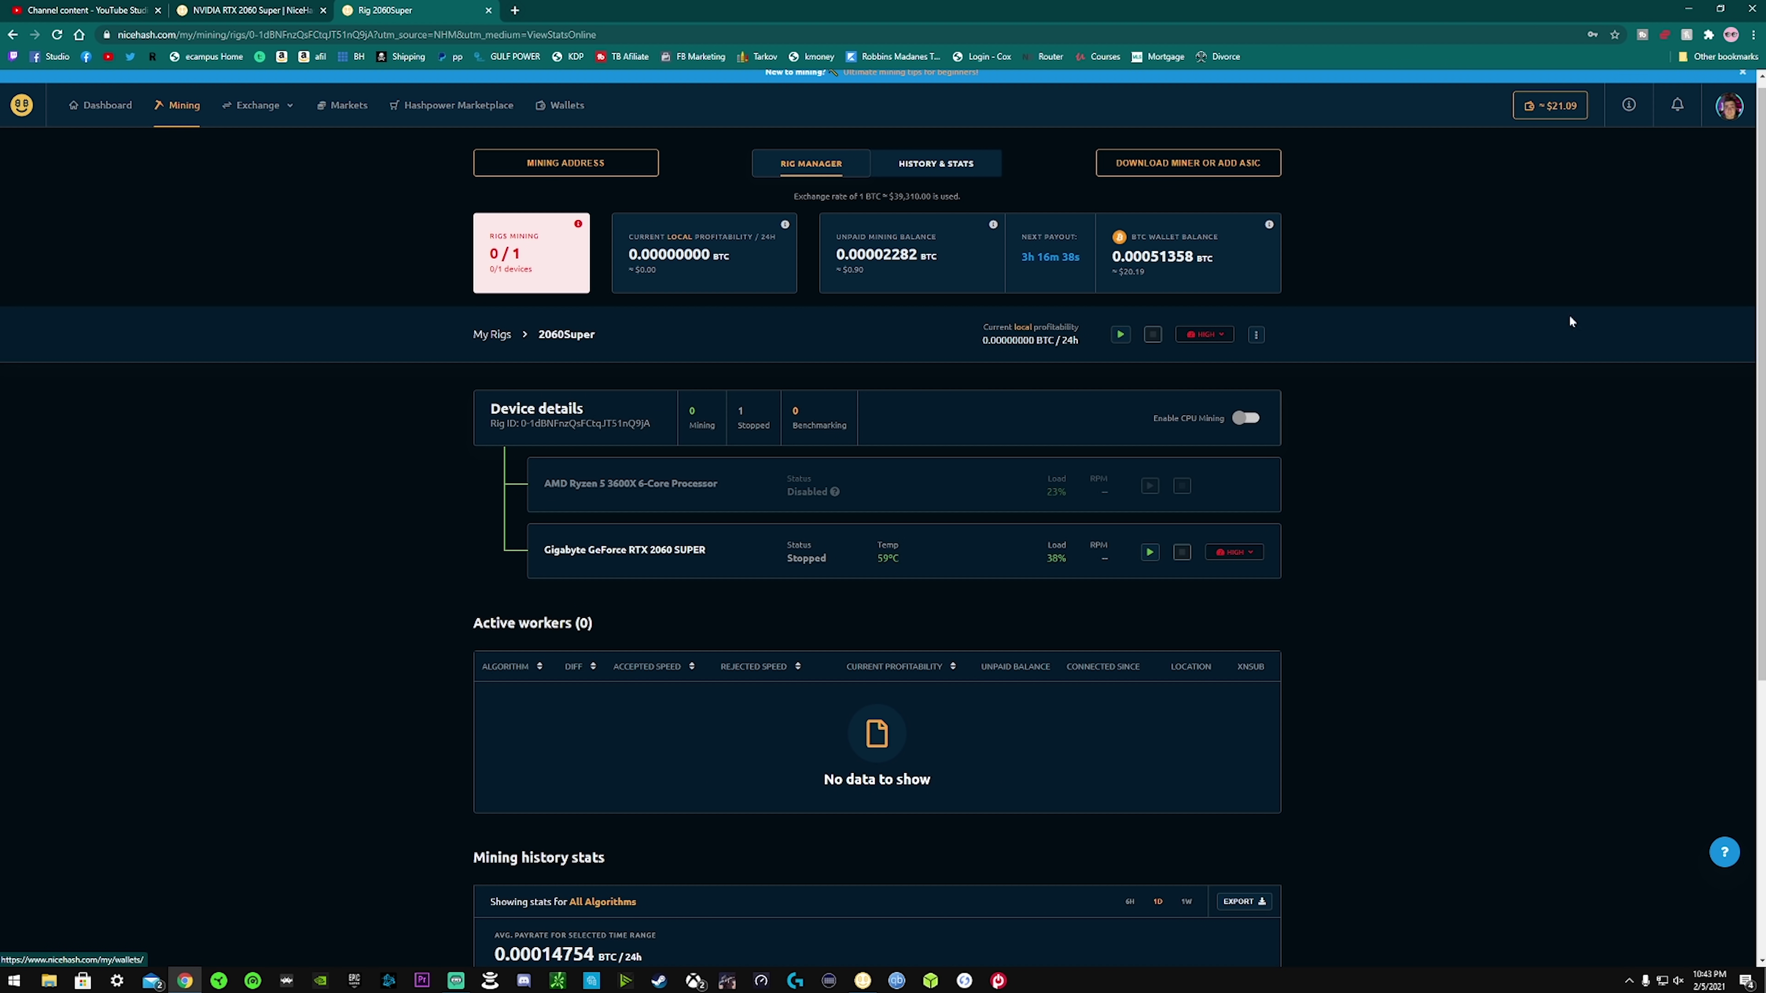
{"action": "left_click", "coordinate": [1528, 110]}
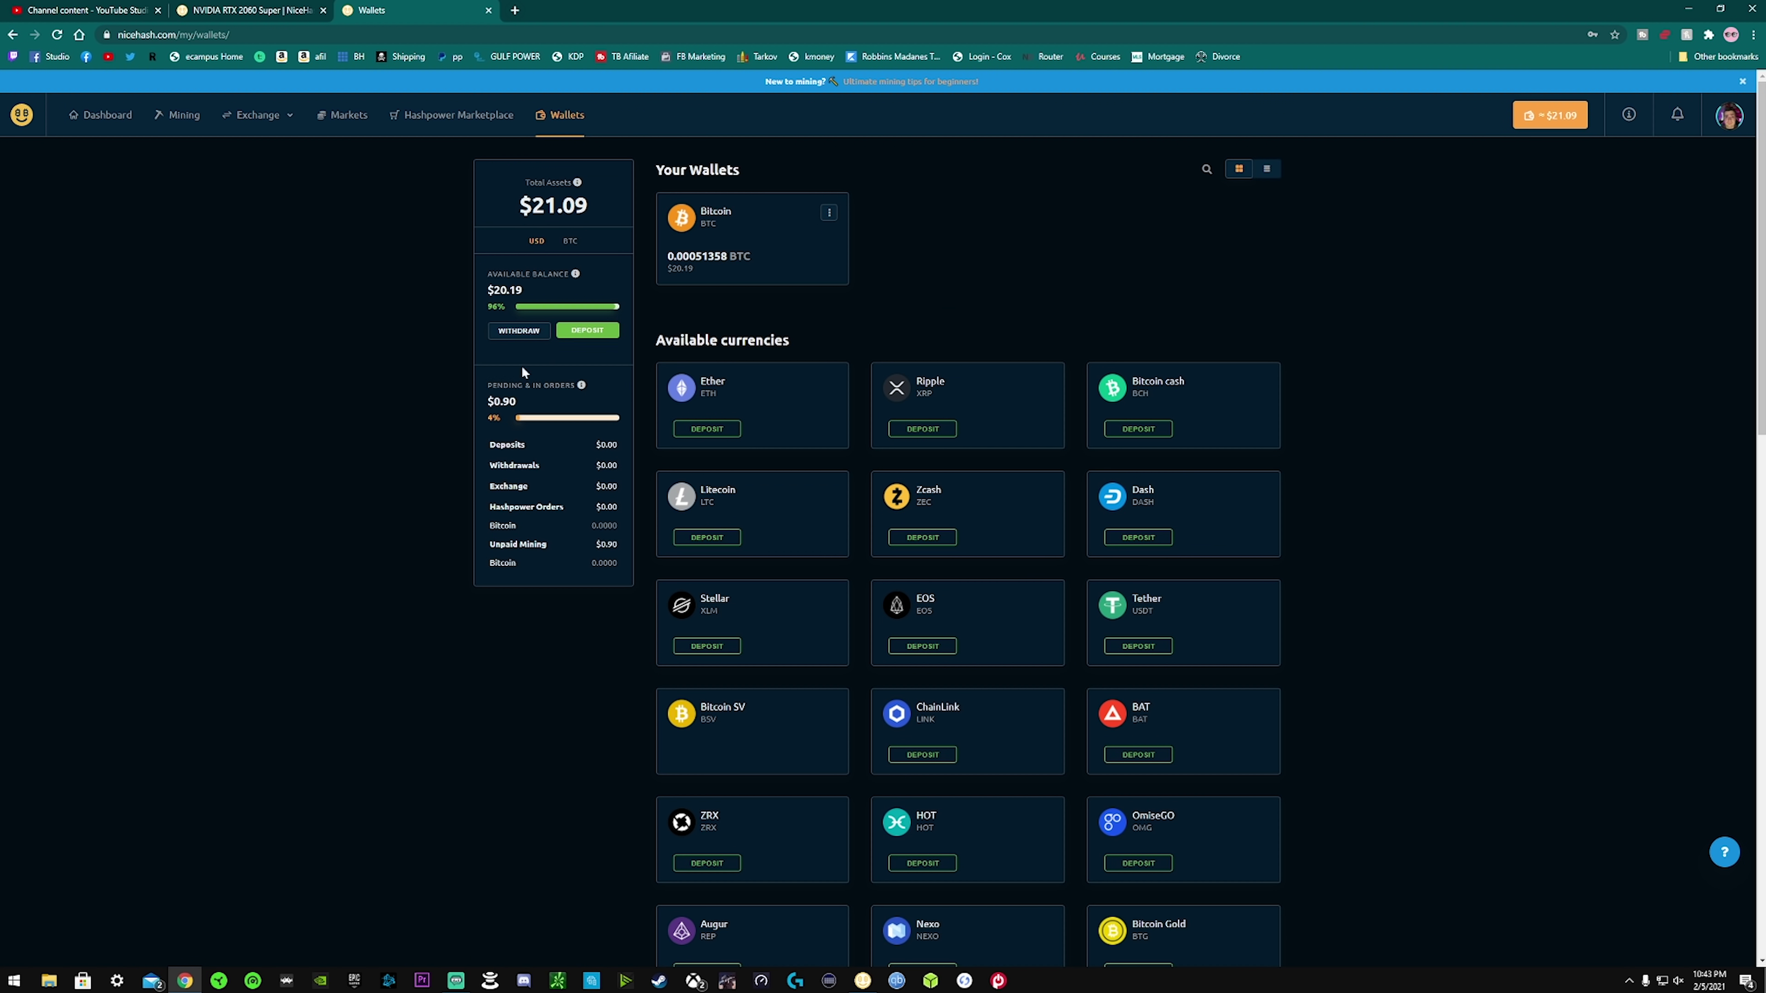
{"action": "left_click", "coordinate": [529, 330]}
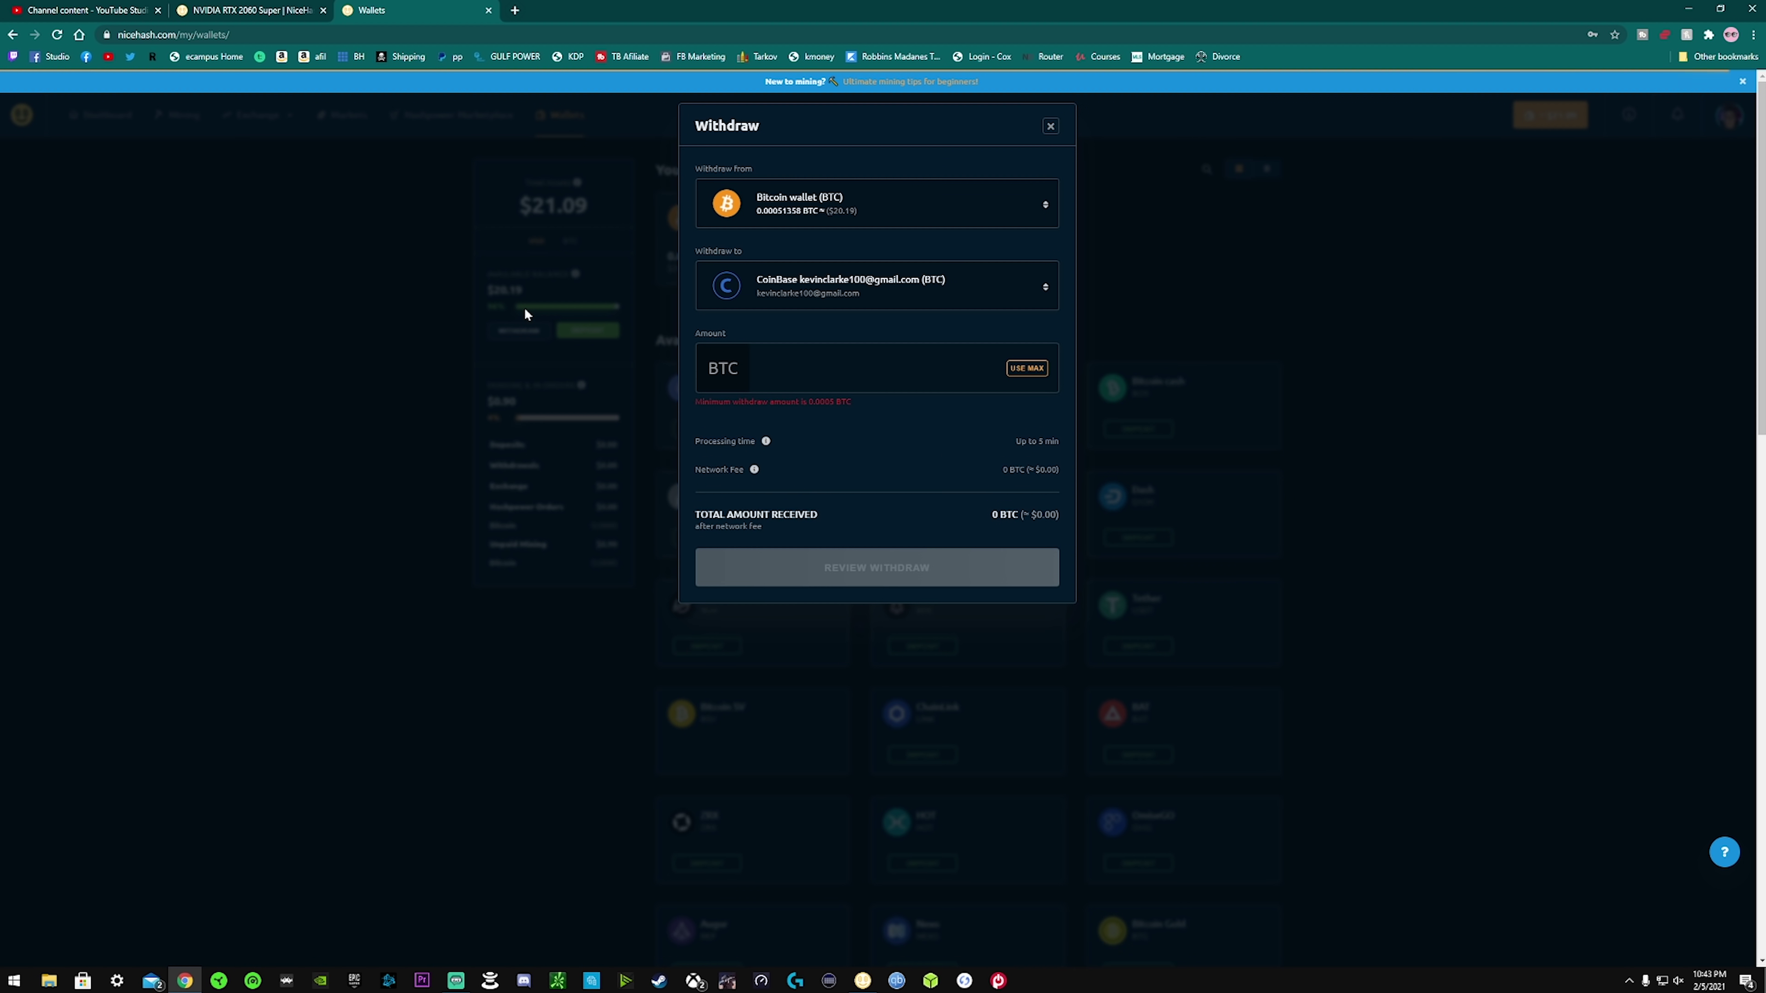
{"action": "left_click", "coordinate": [1050, 126]}
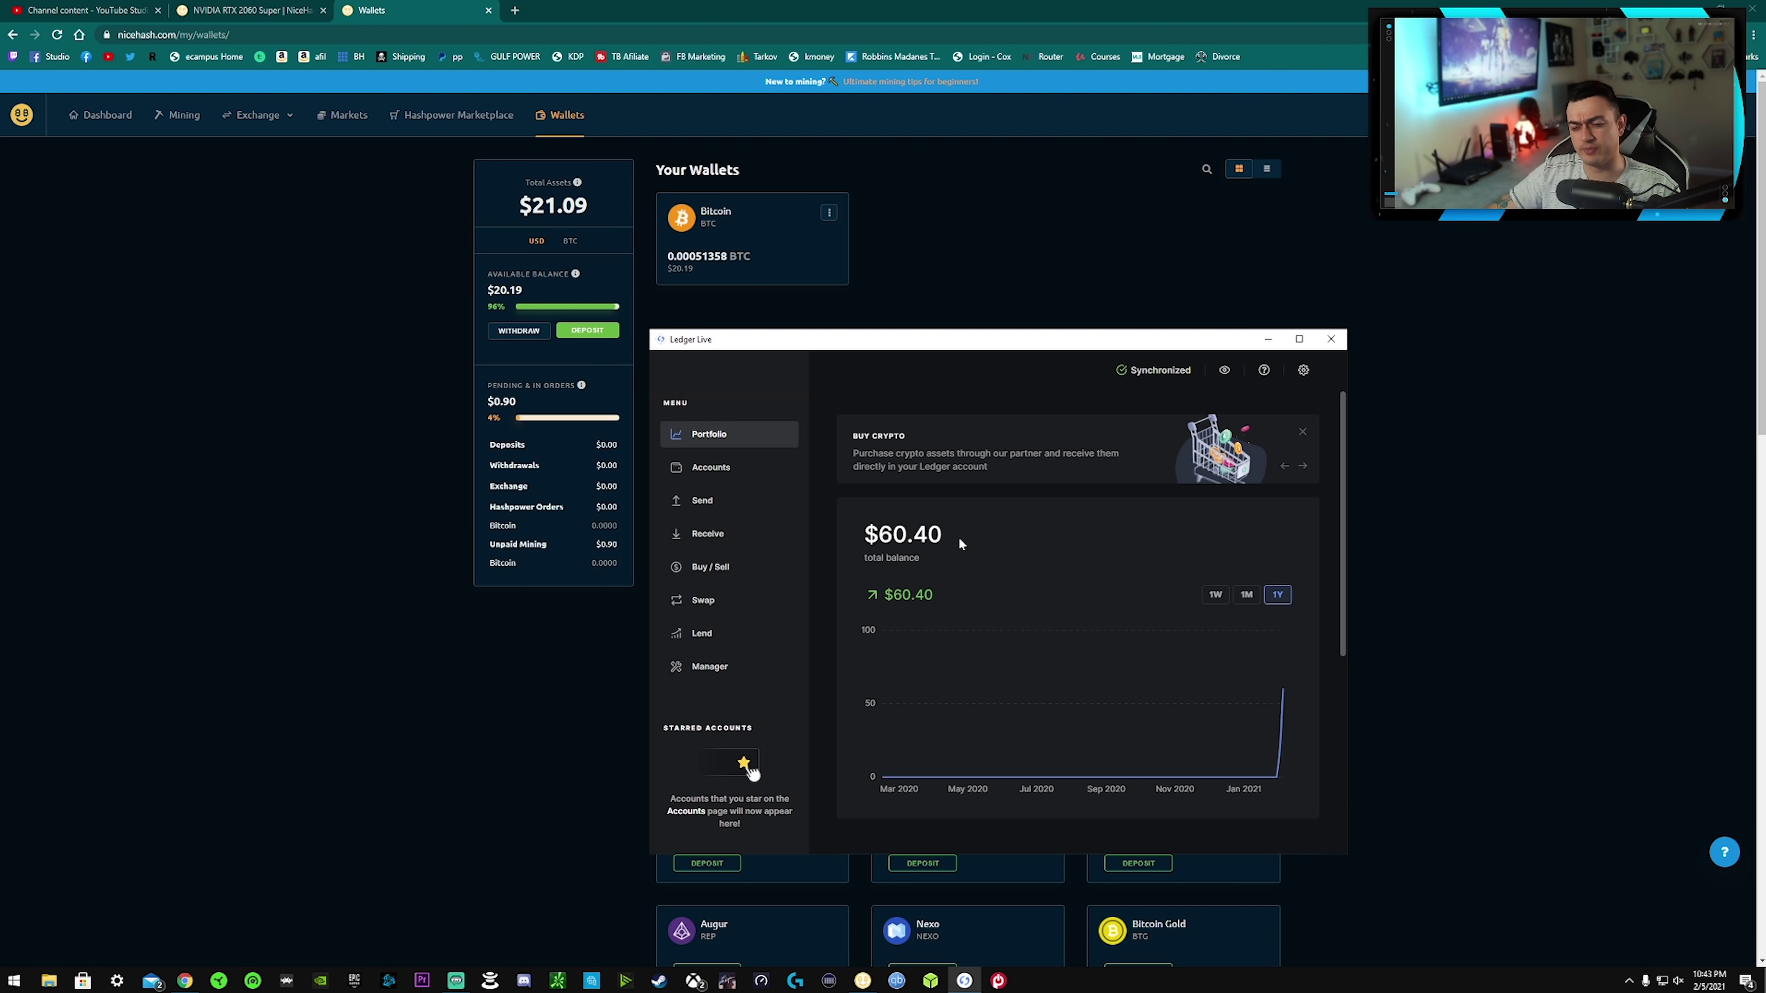
{"action": "left_click", "coordinate": [1331, 339]}
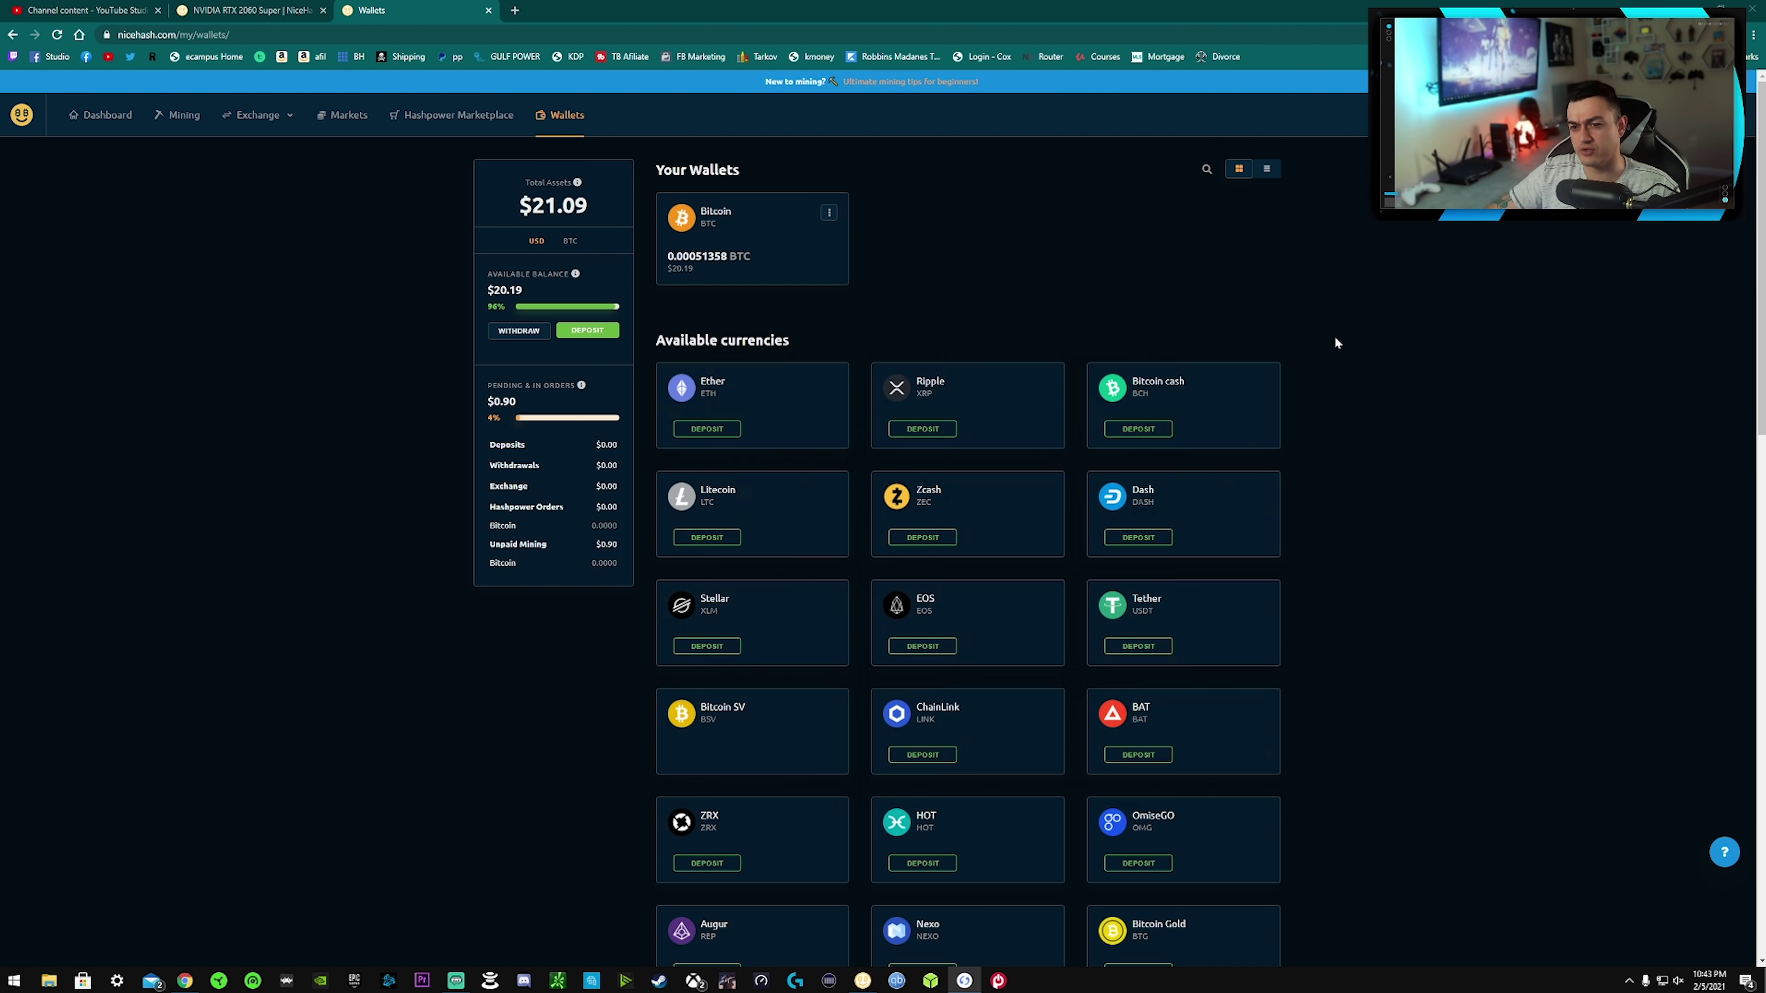
Go back to the dashboard, try Exchange's Simple view, then return to the Dashboard.
{"action": "key", "text": "alt+Left"}
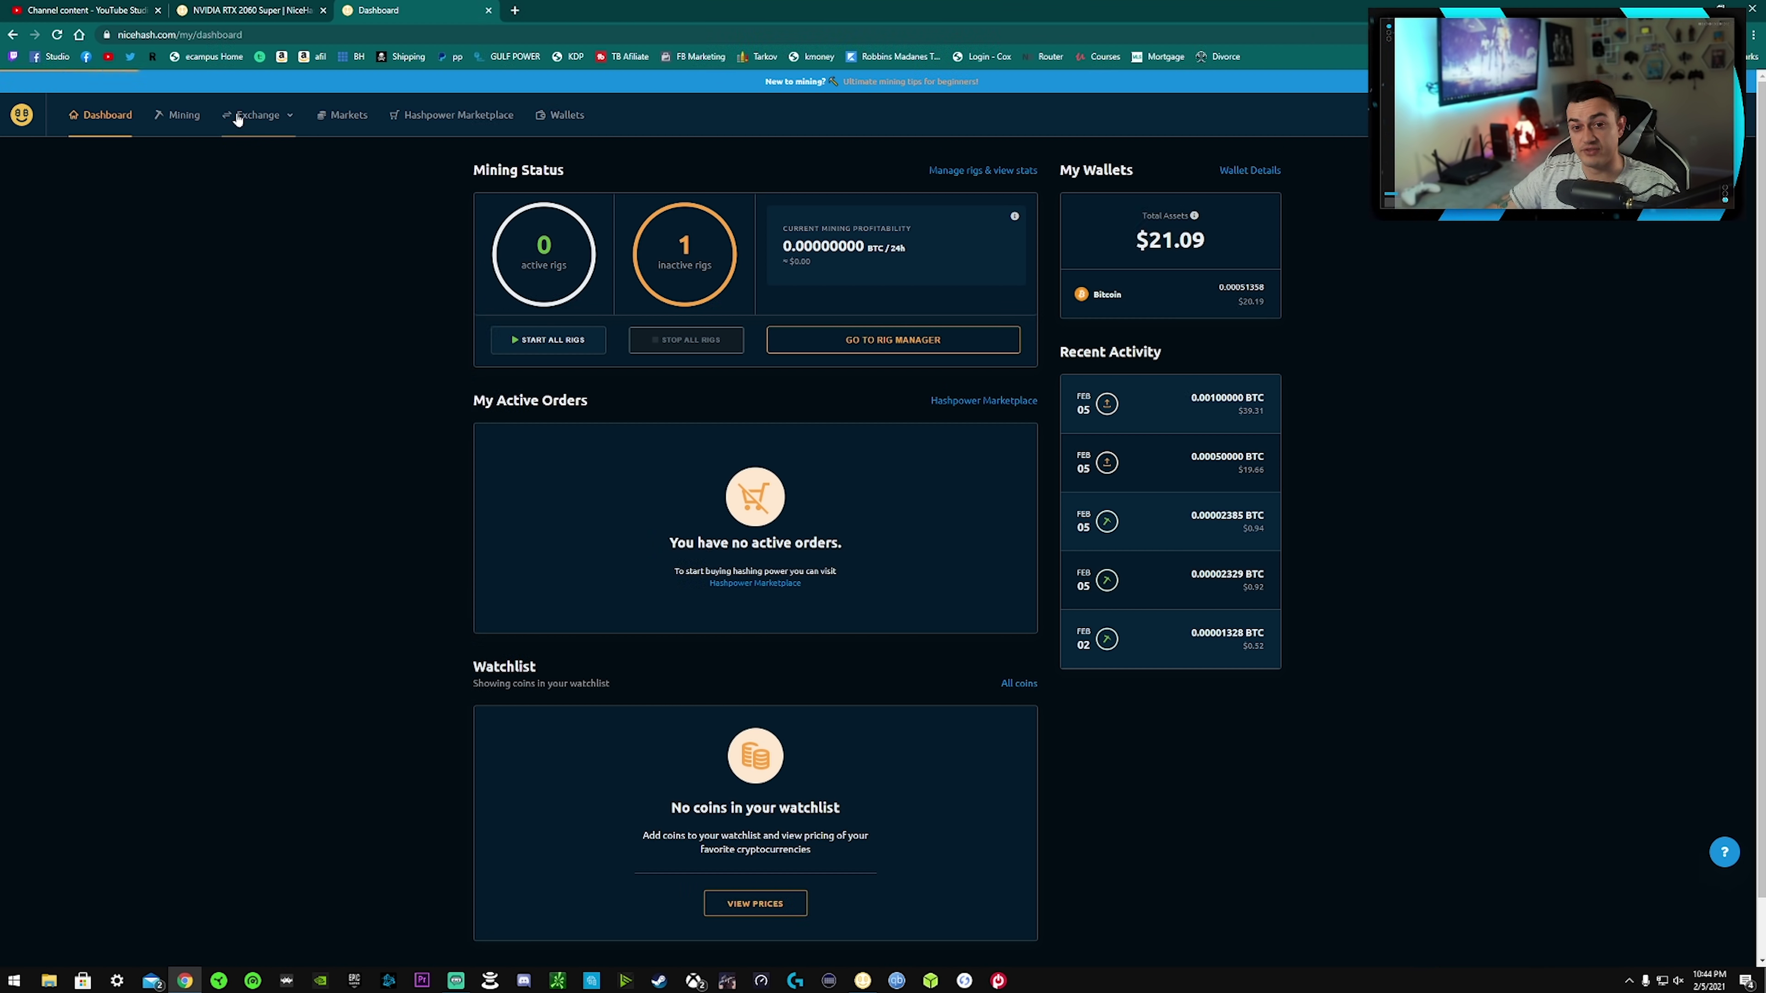
{"action": "left_click", "coordinate": [272, 118]}
{"action": "left_click", "coordinate": [272, 145]}
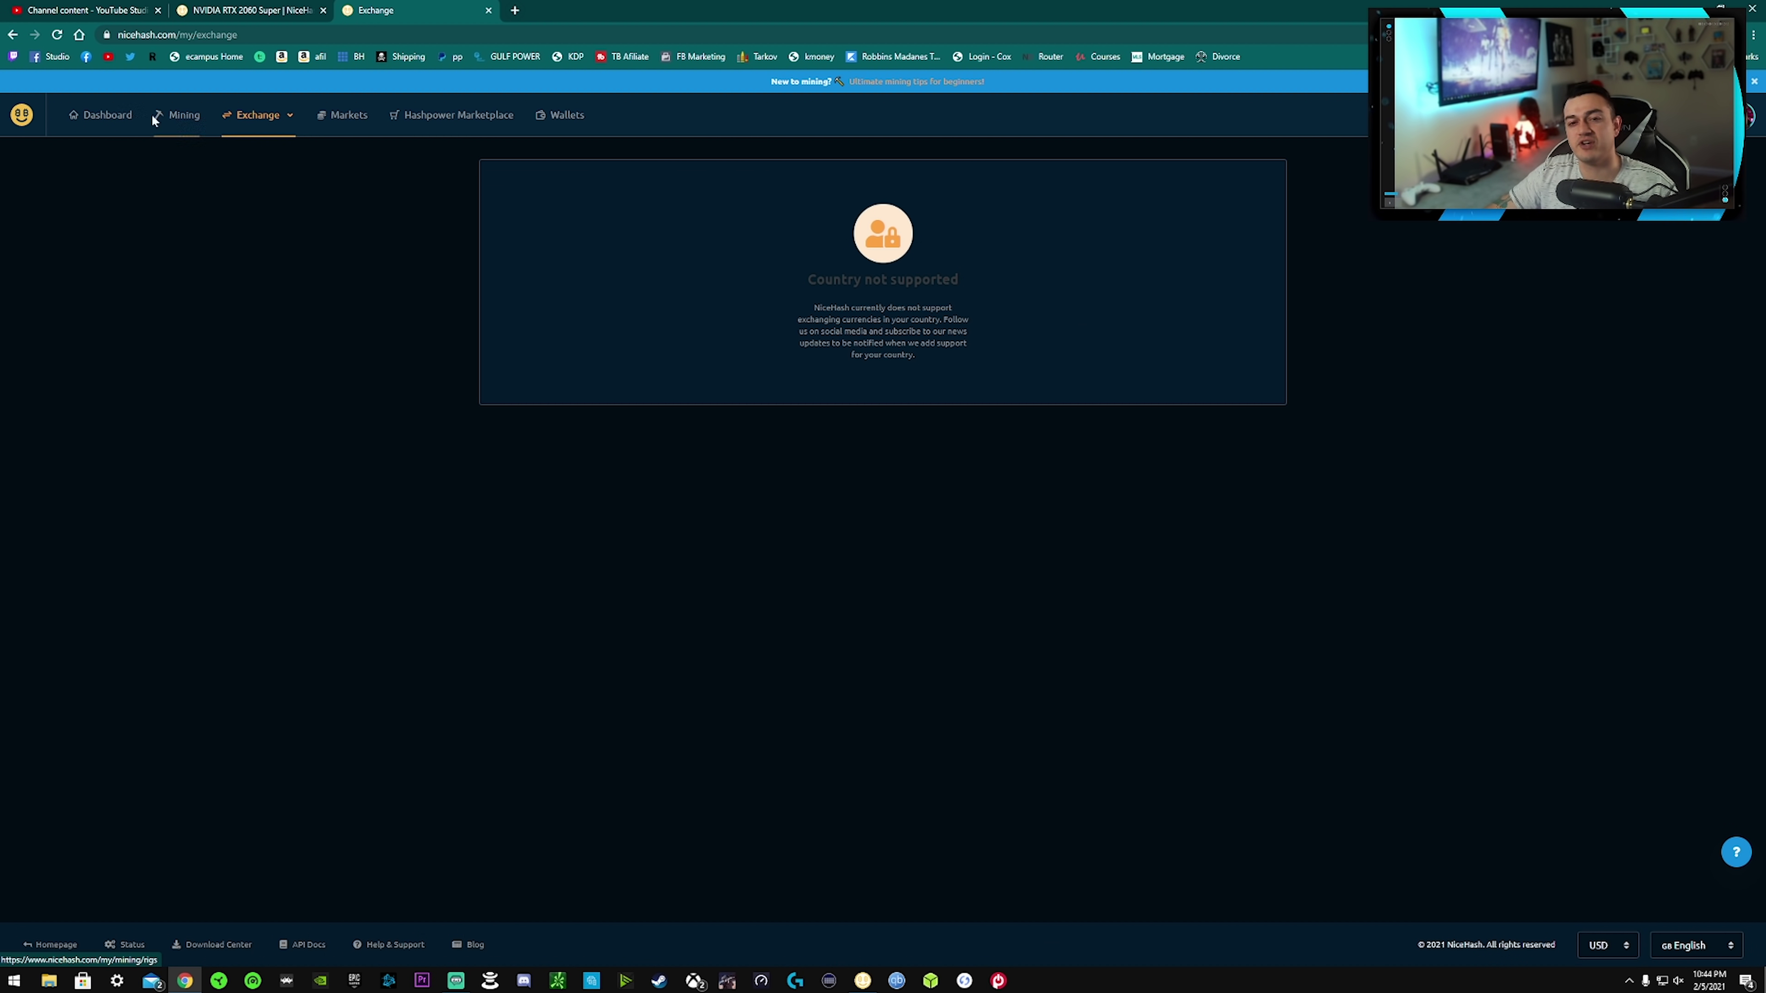
{"action": "left_click", "coordinate": [101, 120]}
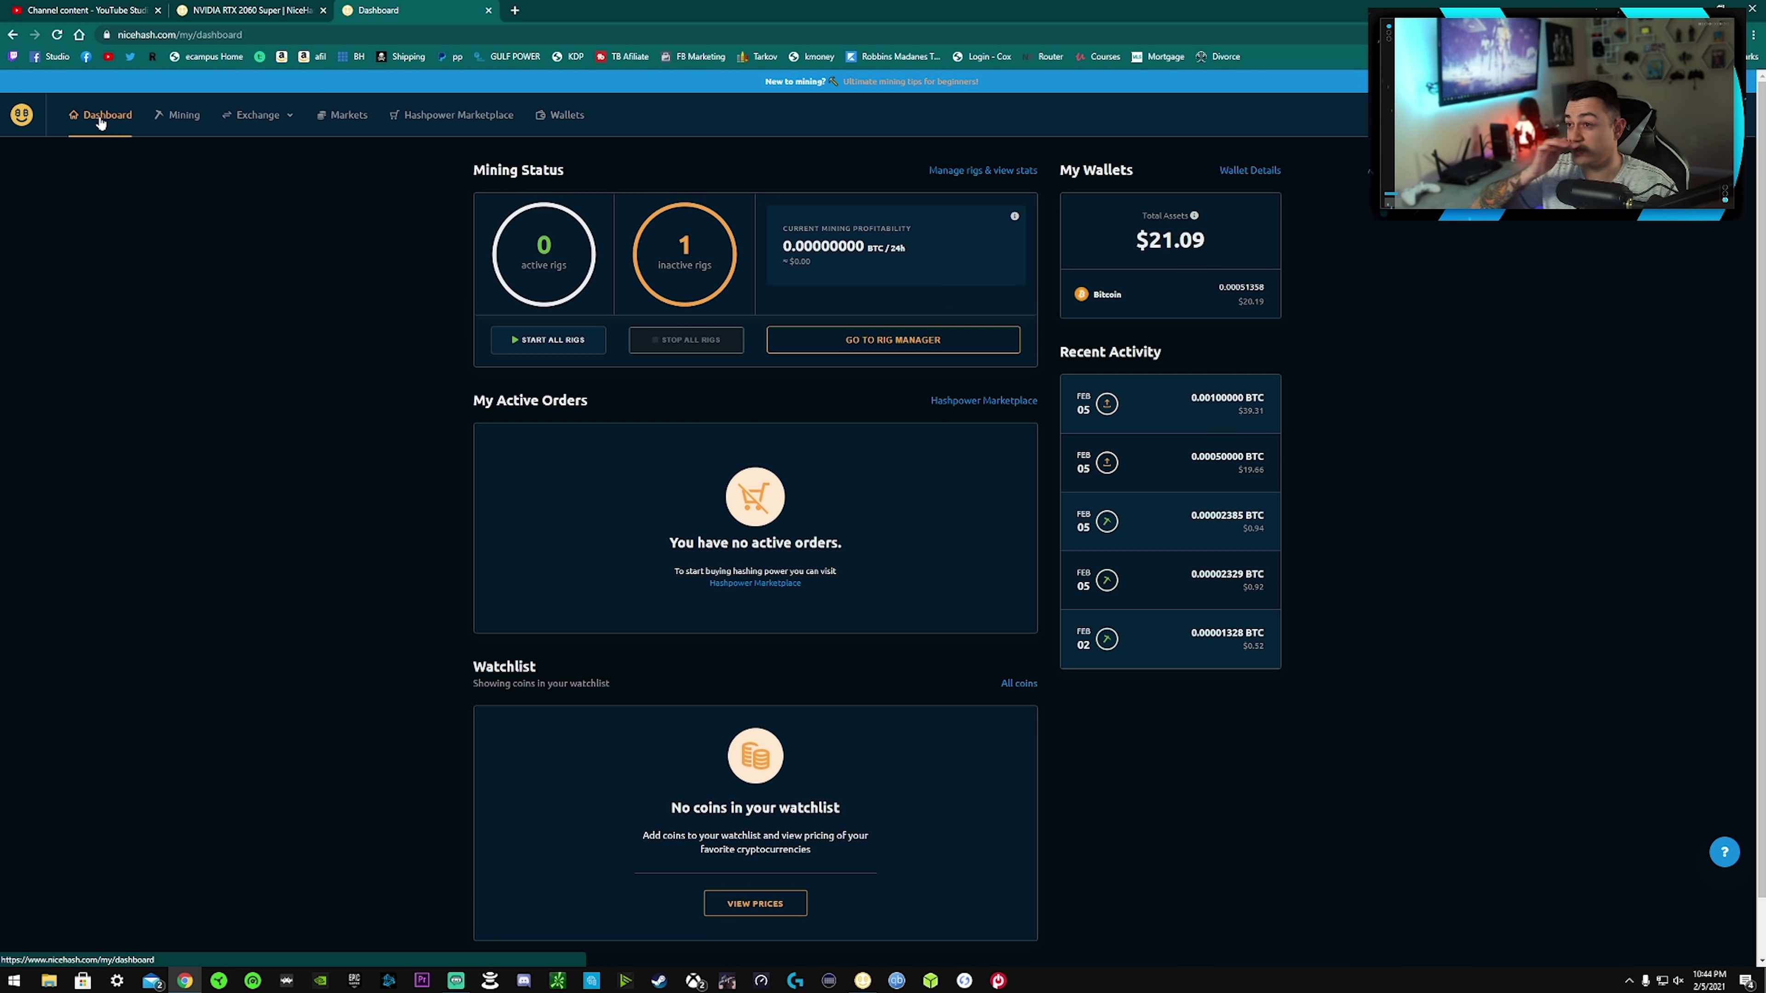